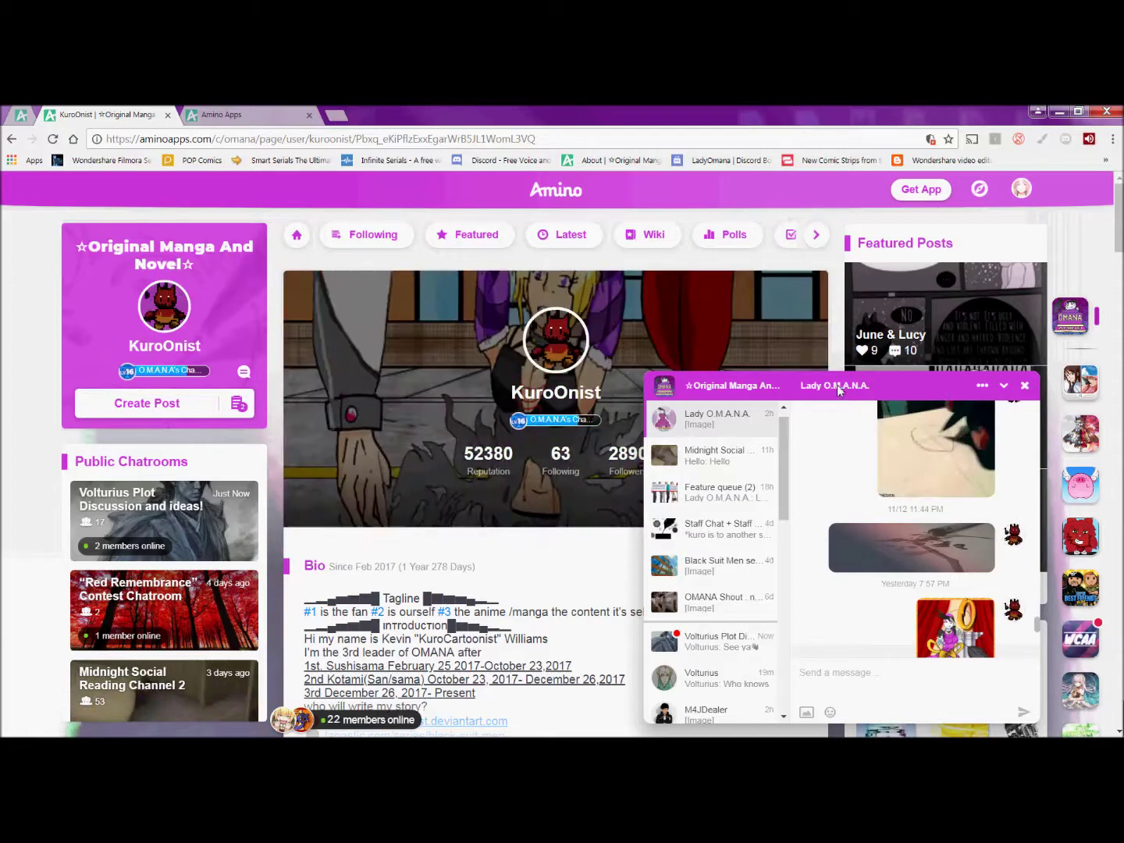
# Step: Open the chat partner's profile page from the conversation details
pyautogui.click(983, 387)
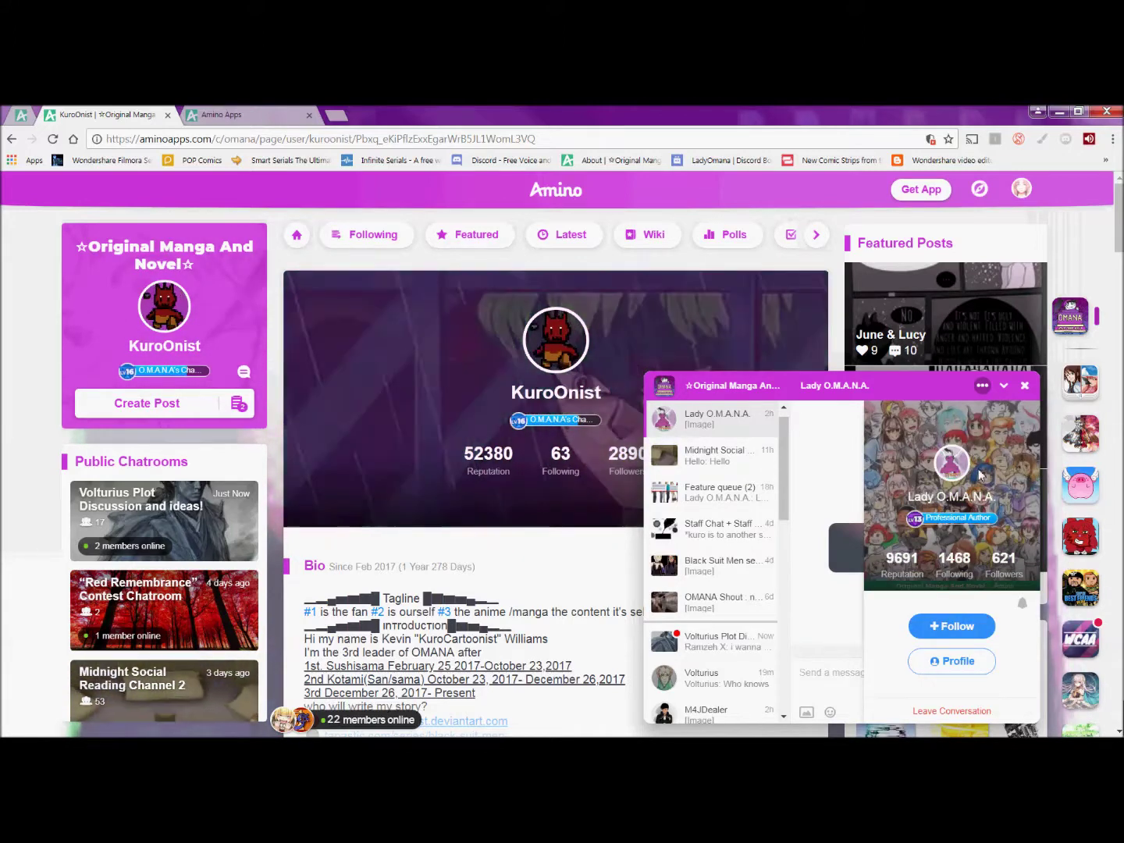
pyautogui.click(1023, 605)
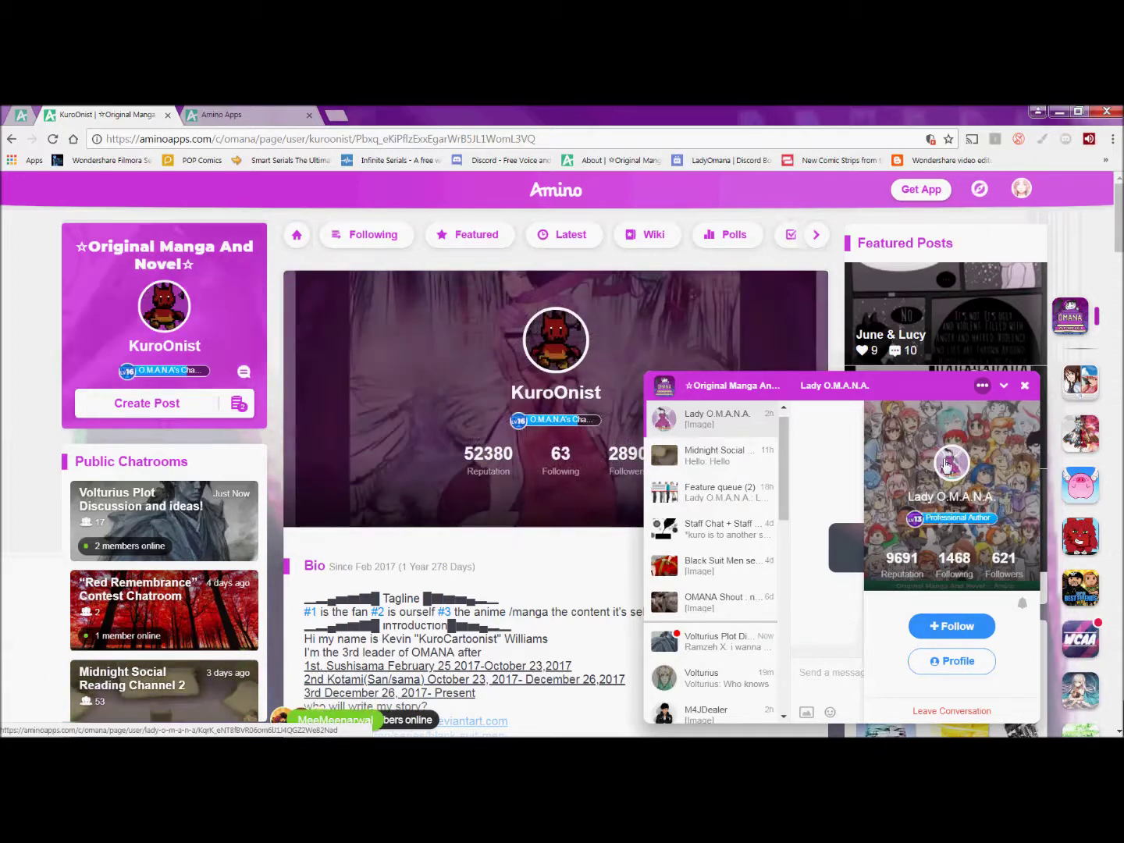
pyautogui.click(960, 663)
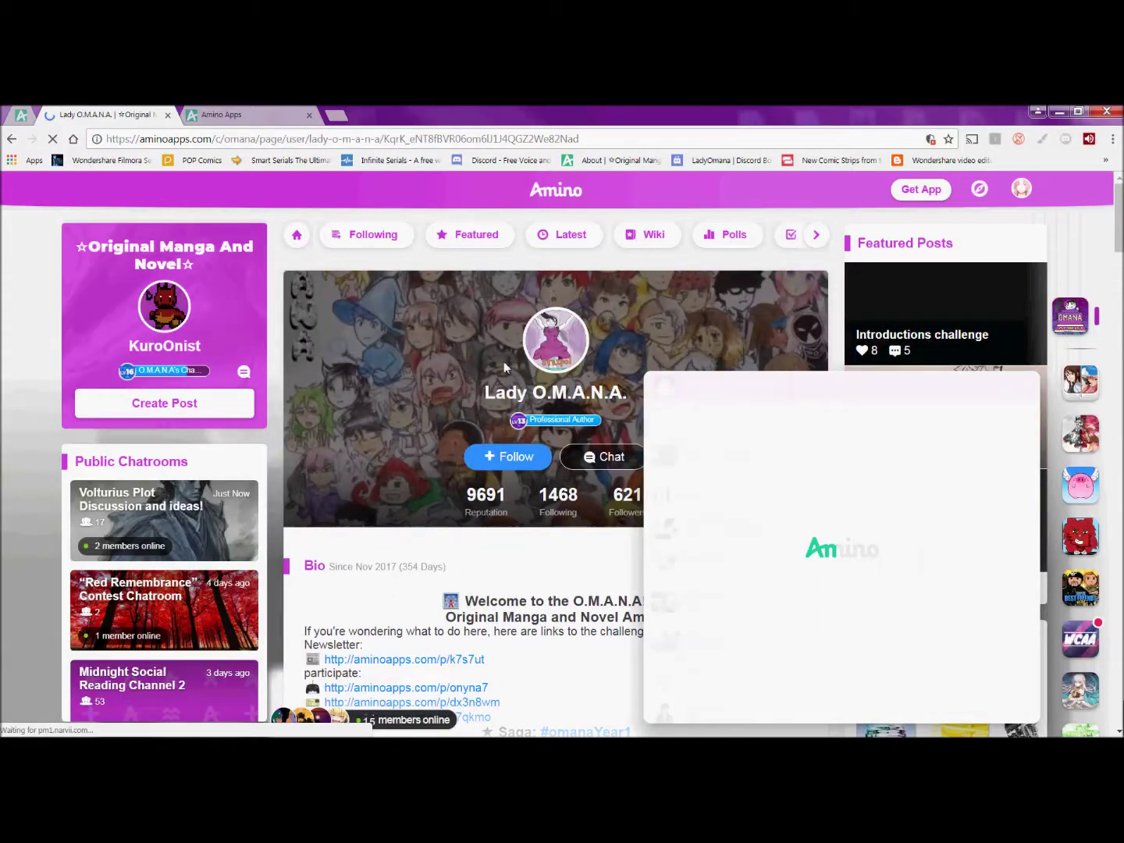
# Step: Hide the conversation details, minimize the chat window and look over the profile's bio and wiki entries
pyautogui.click(981, 385)
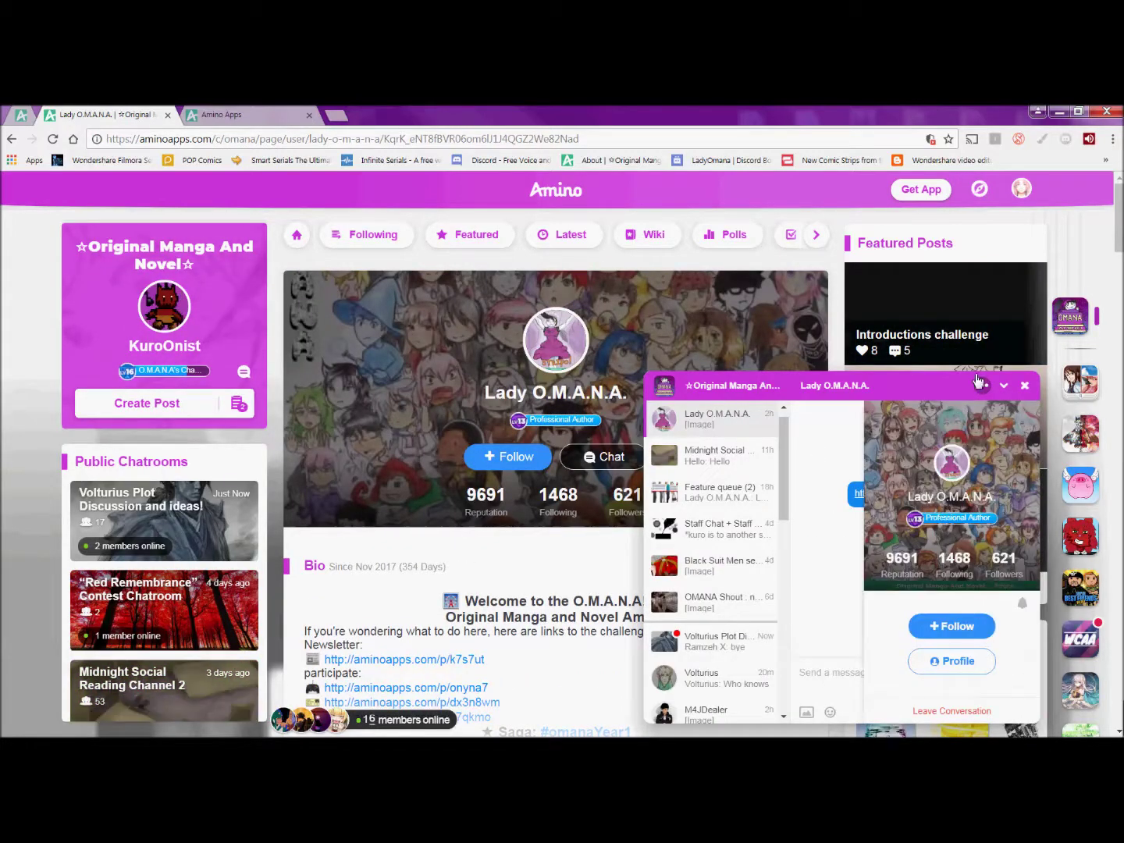
pyautogui.click(981, 385)
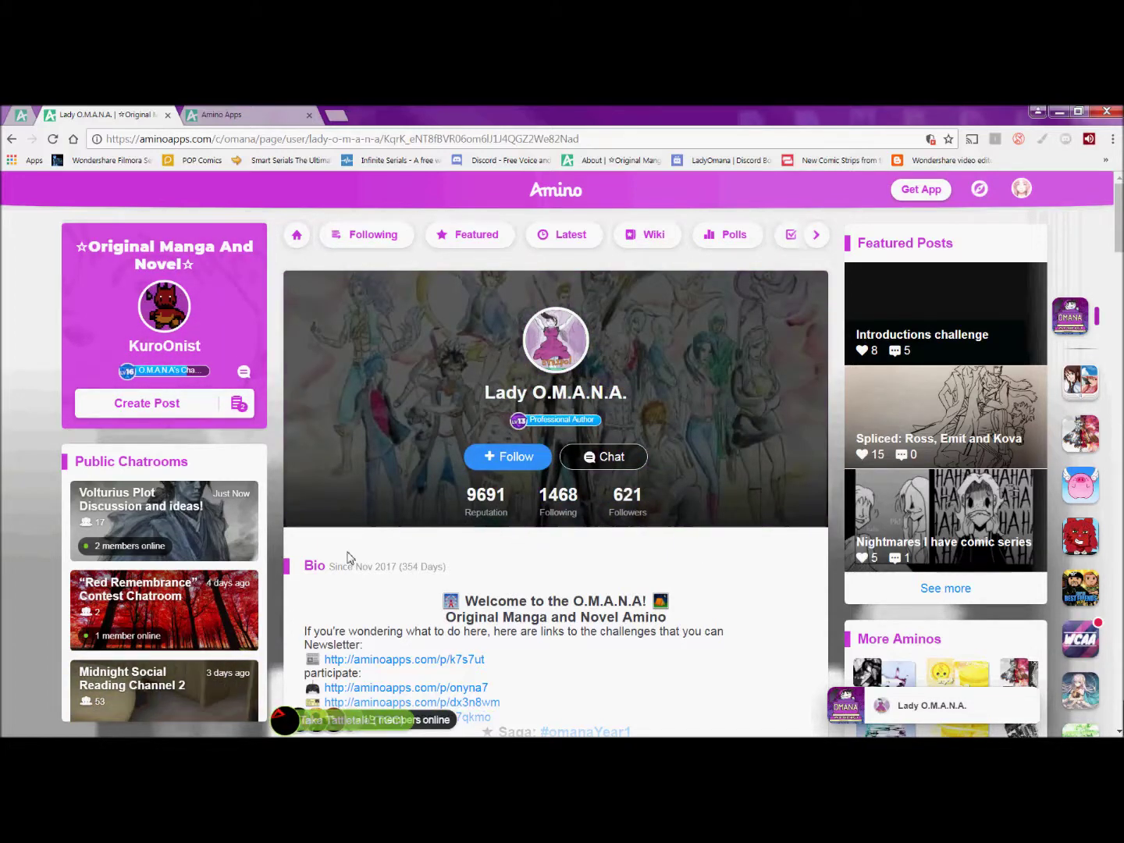
pyautogui.scroll(-4, 660, 539)
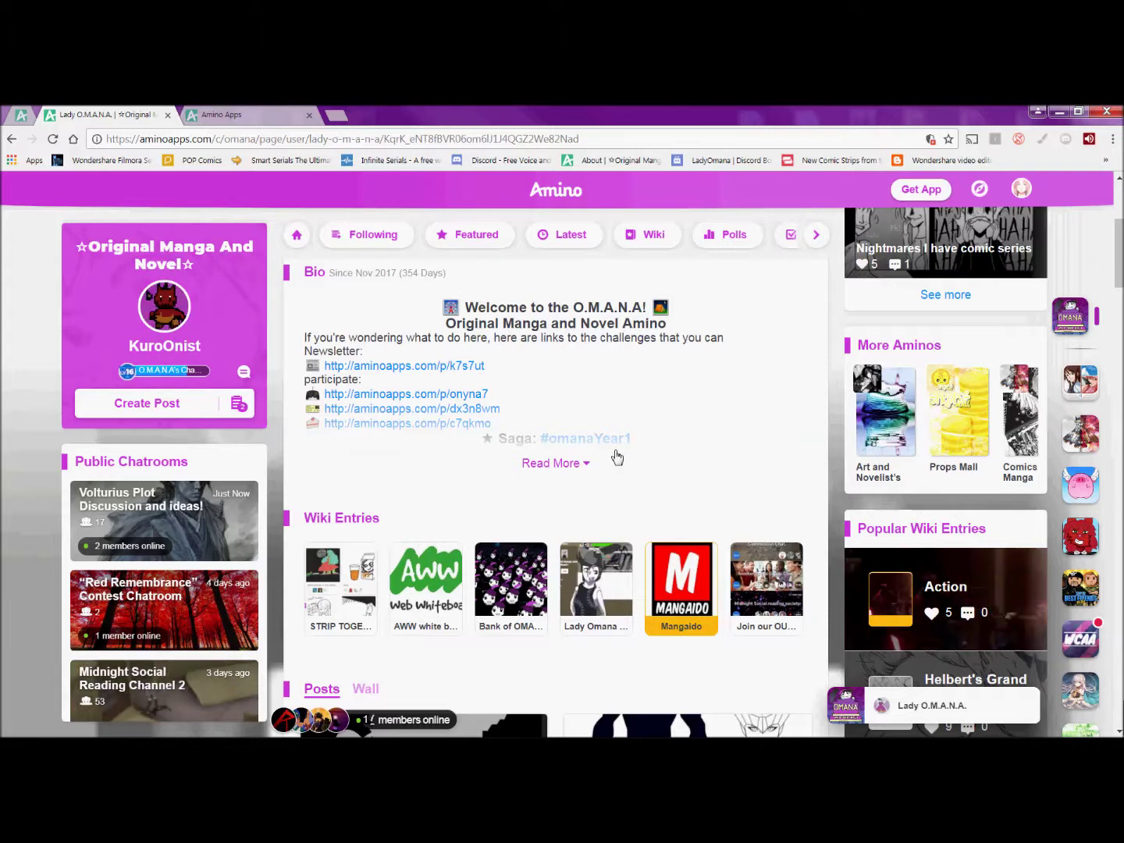
pyautogui.scroll(4, 617, 457)
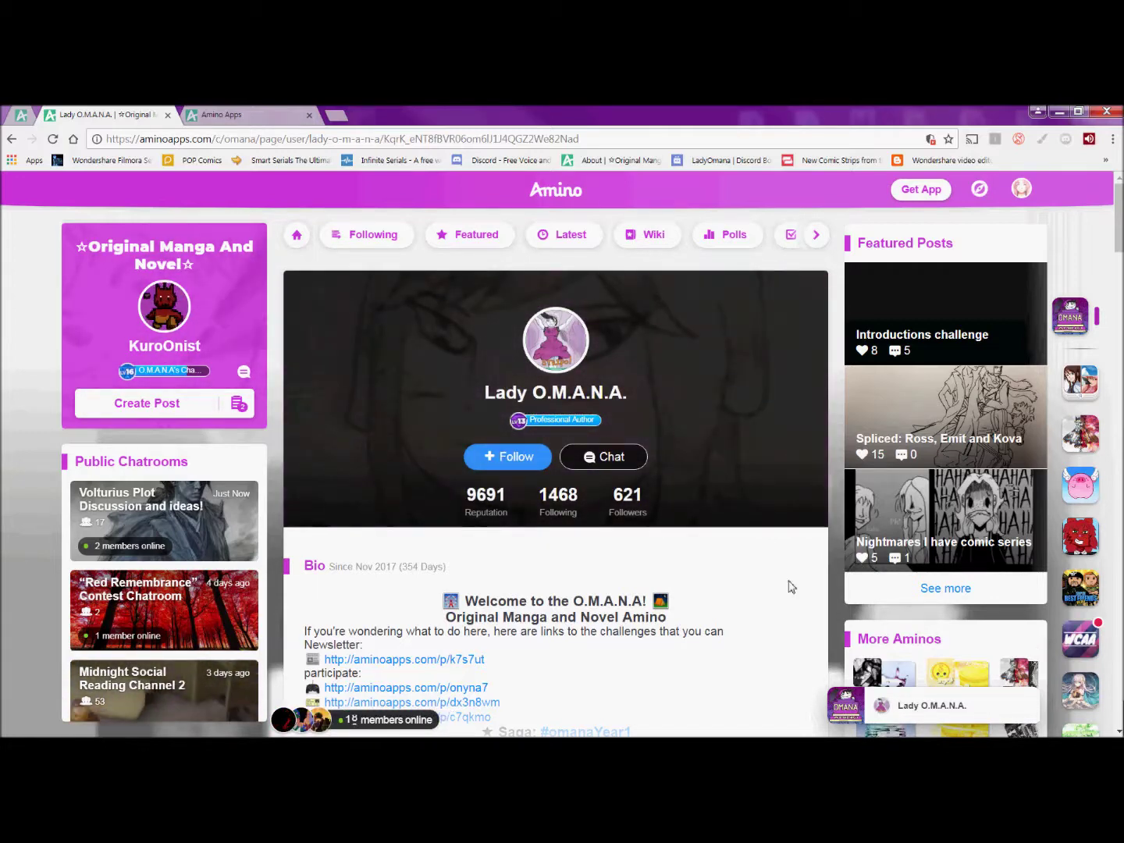
# Step: Restore the minimized chat and browse the emojis available for messages
pyautogui.click(1008, 712)
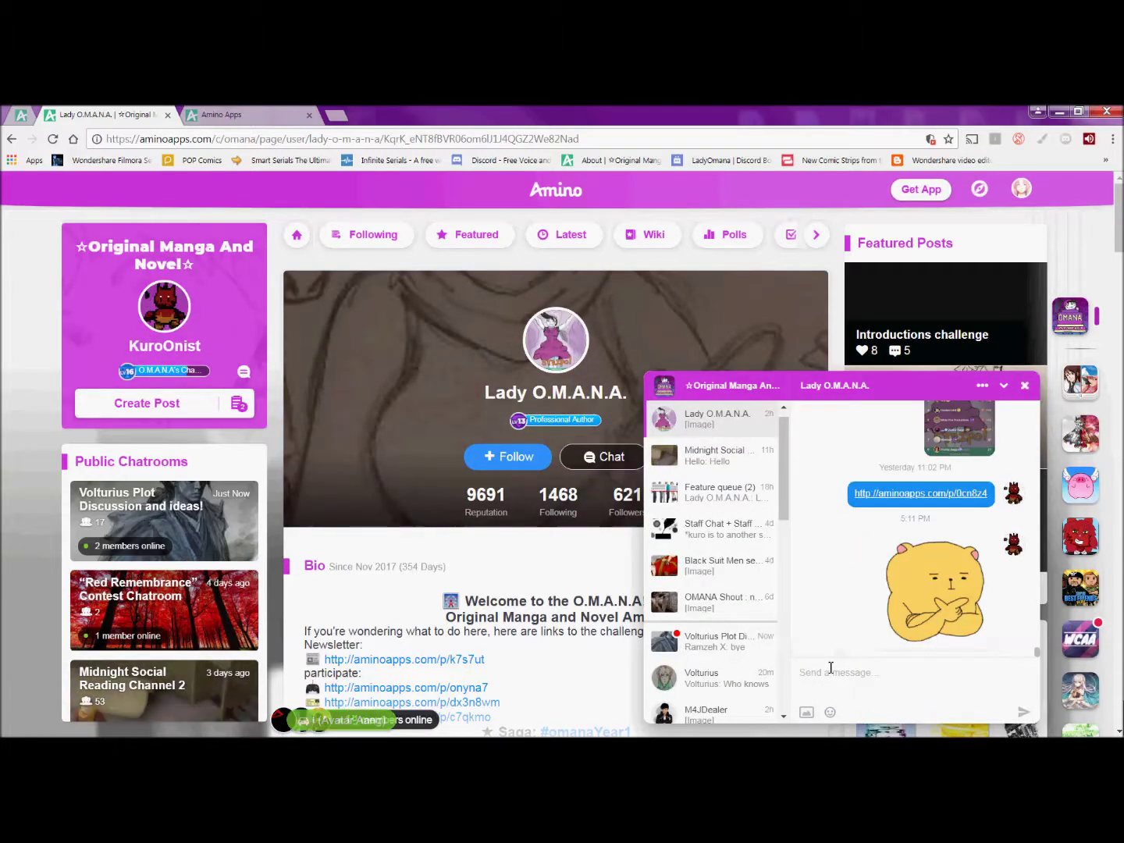
pyautogui.click(829, 712)
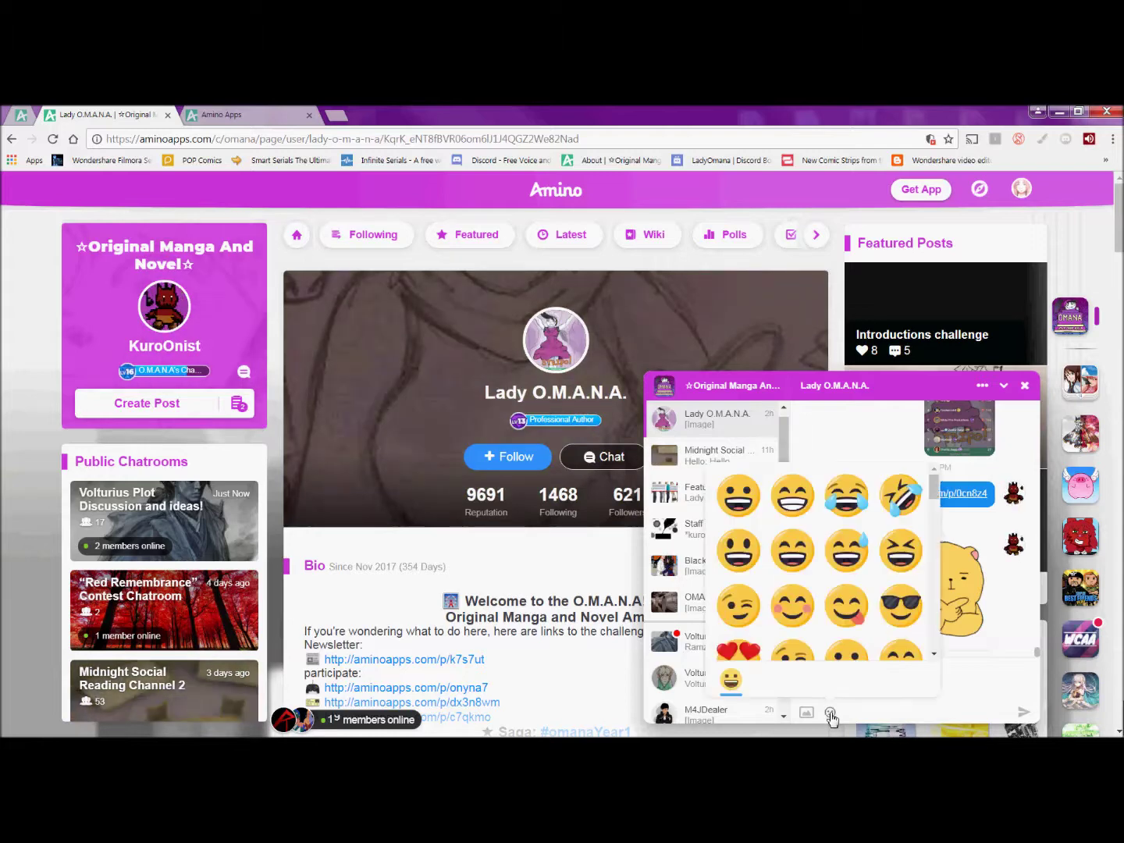
pyautogui.scroll(-6, 857, 521)
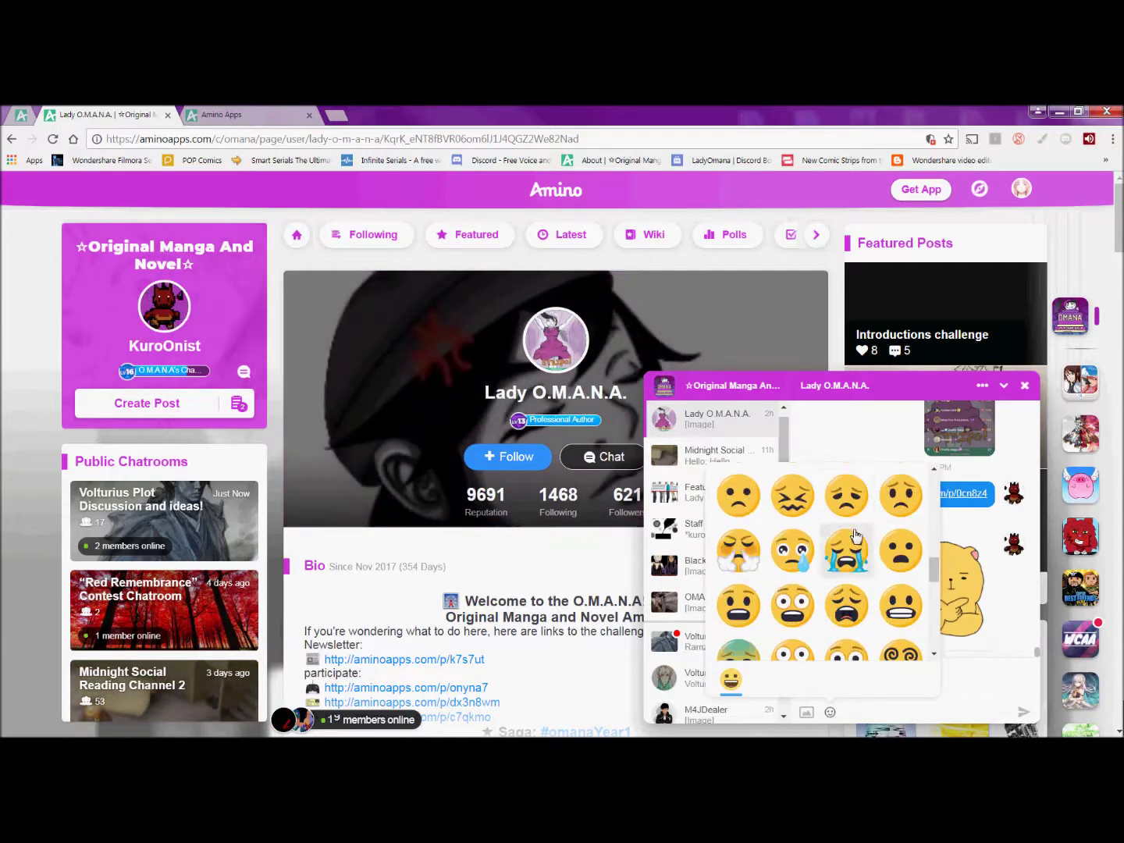
pyautogui.scroll(-5, 805, 640)
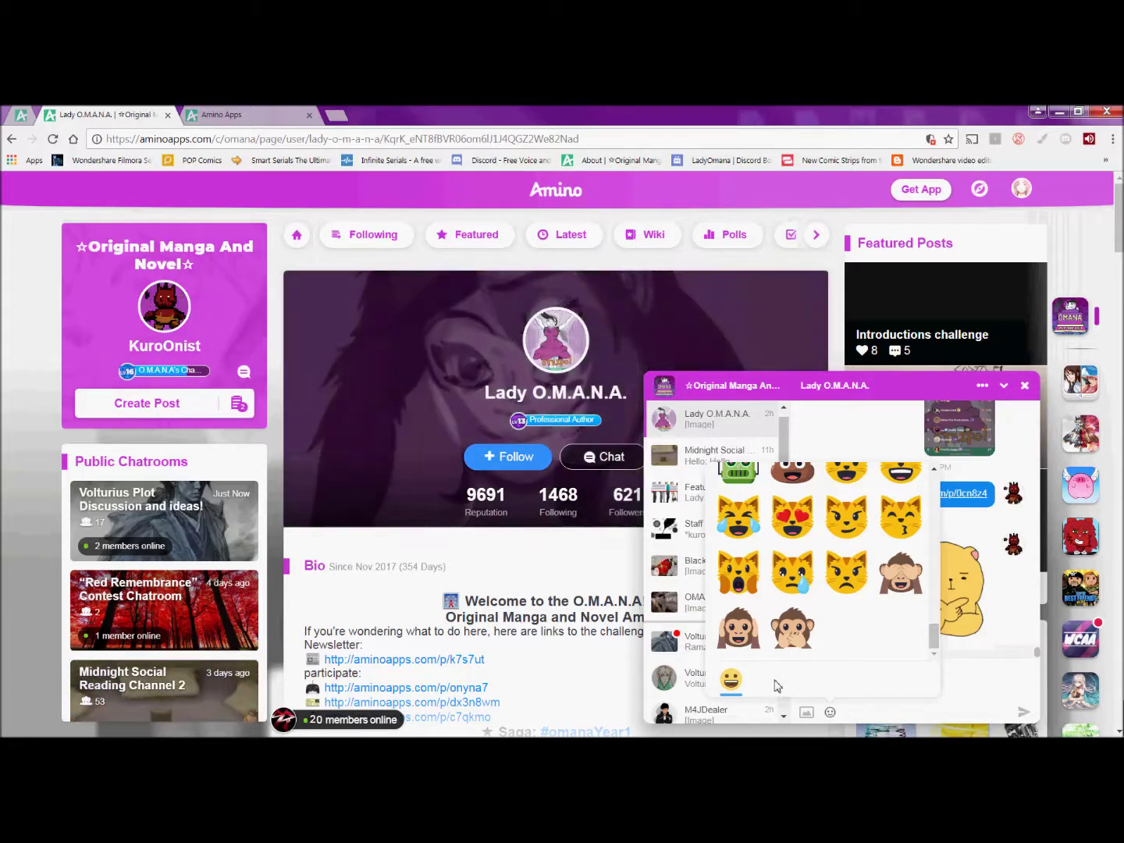
pyautogui.moveTo(931, 648); pyautogui.dragTo(949, 566)
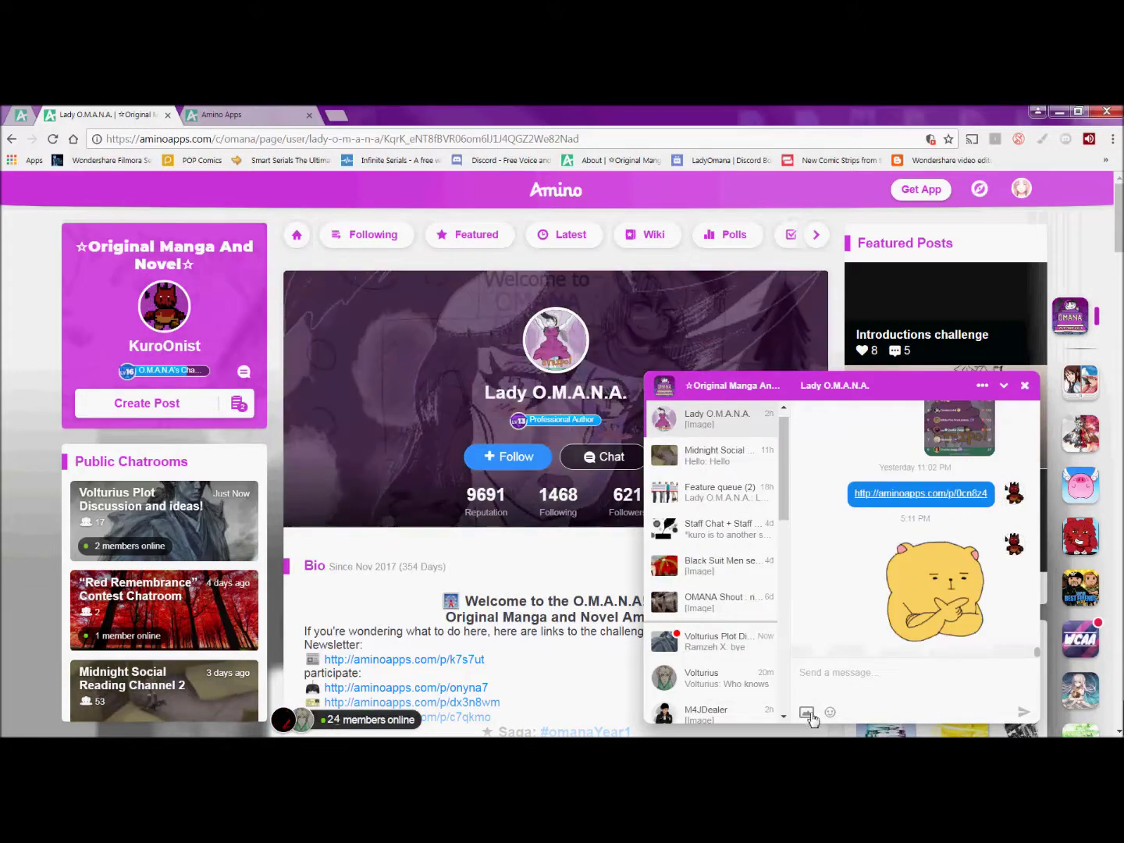
# Step: Attach the image BGLOstaute from the FlockDrawImports folder and send it in the chat
pyautogui.click(807, 711)
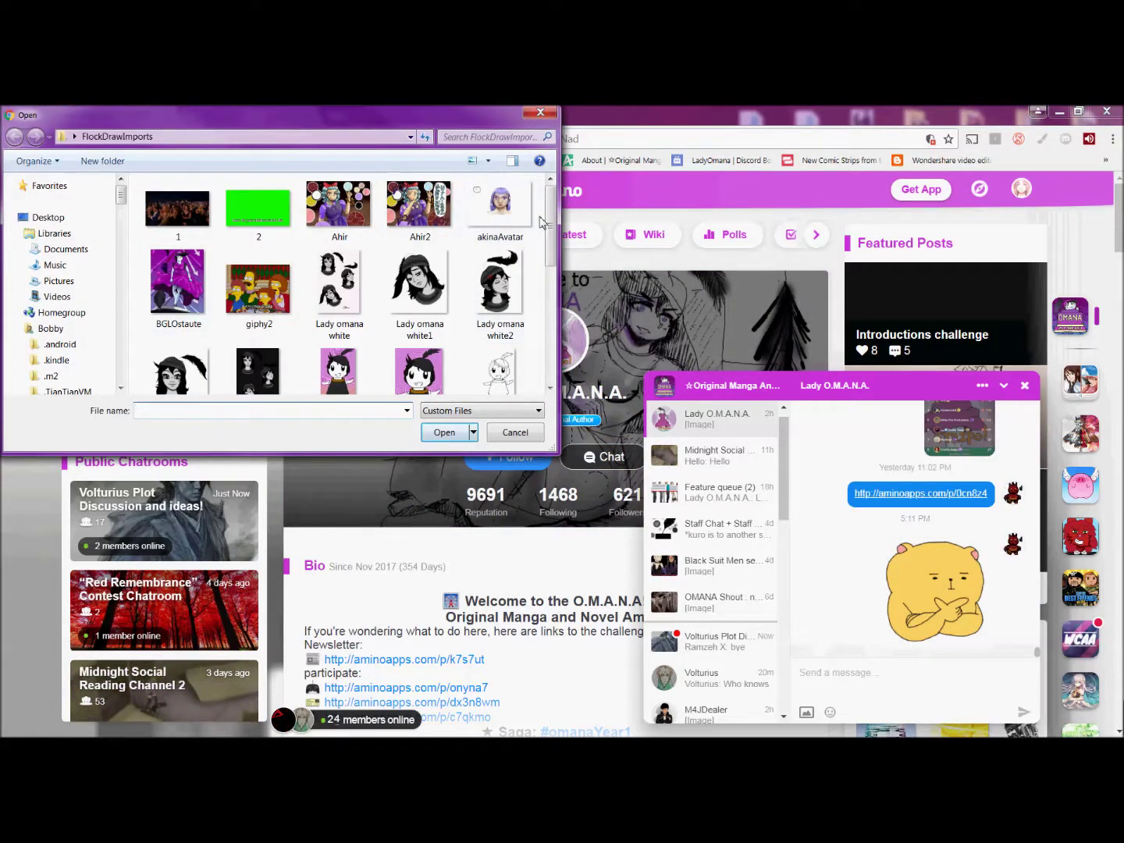
pyautogui.scroll(-10, 534, 273)
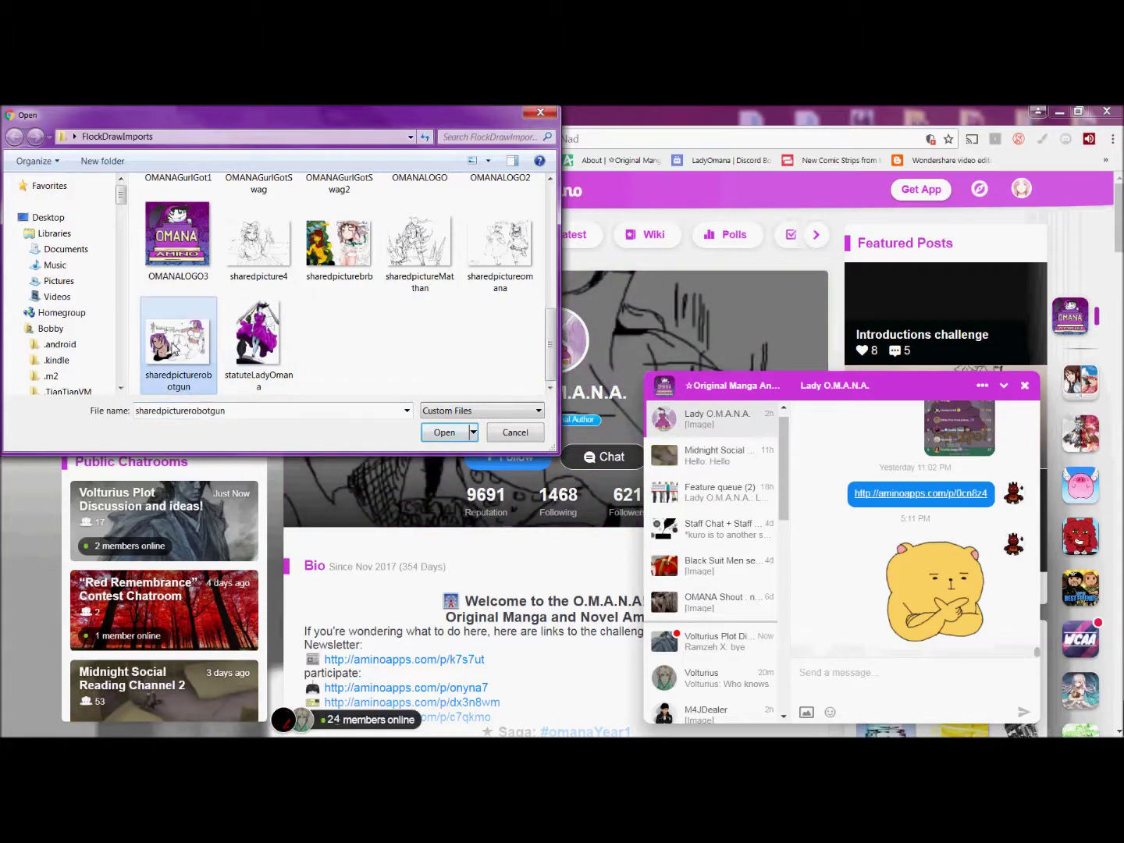
pyautogui.scroll(5, 234, 289)
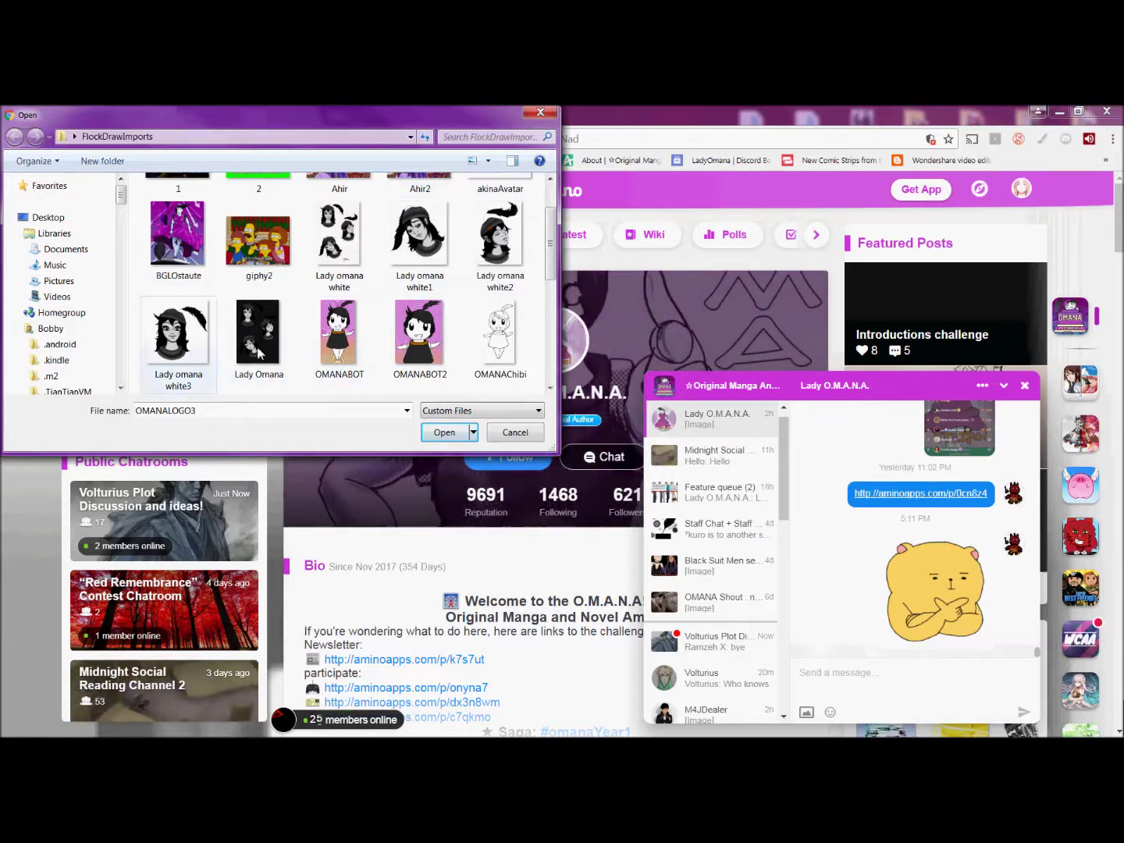
pyautogui.click(184, 353)
pyautogui.scroll(1, 198, 270)
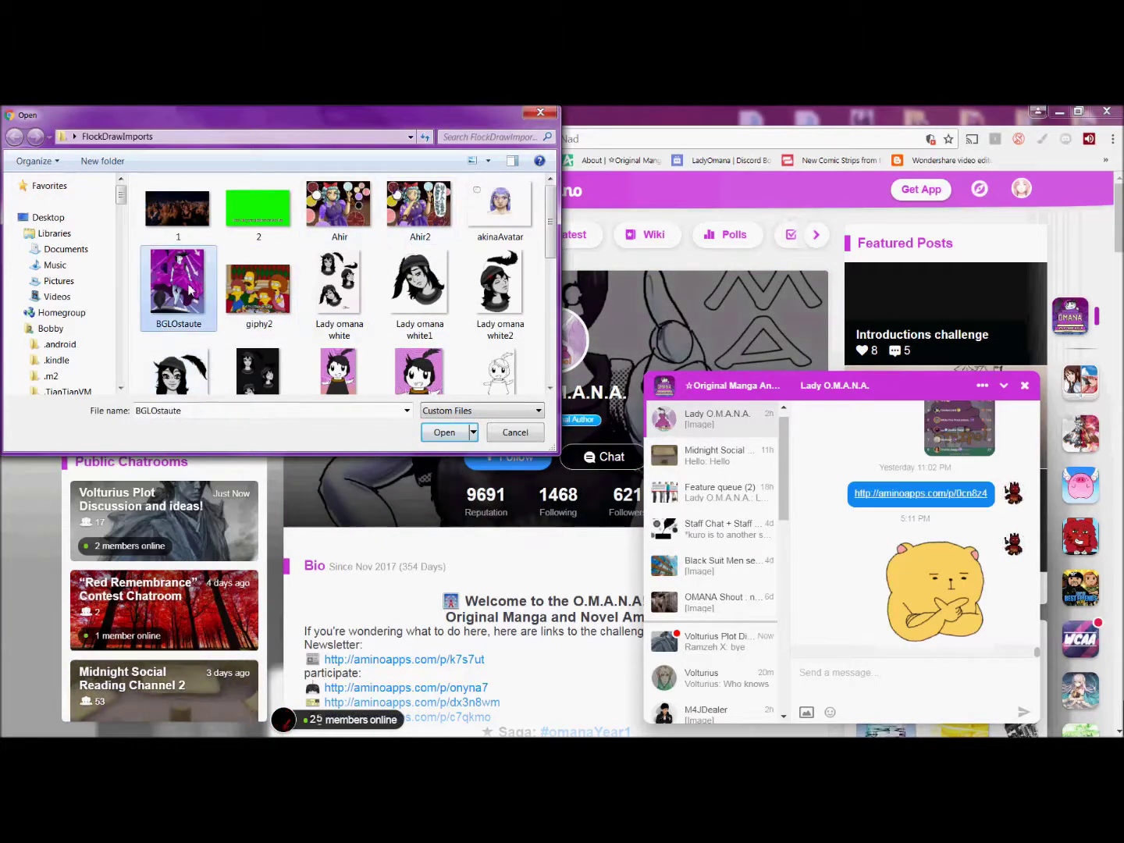
pyautogui.click(444, 431)
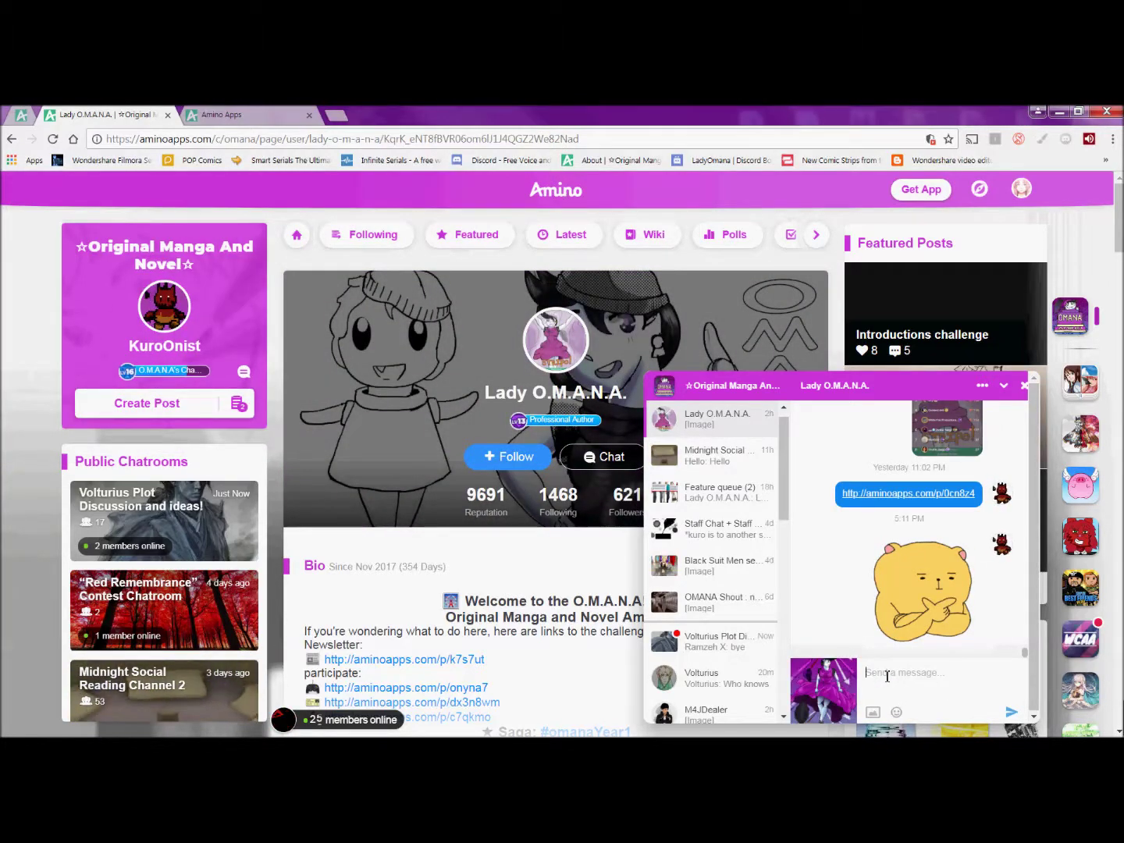
pyautogui.press('Return')
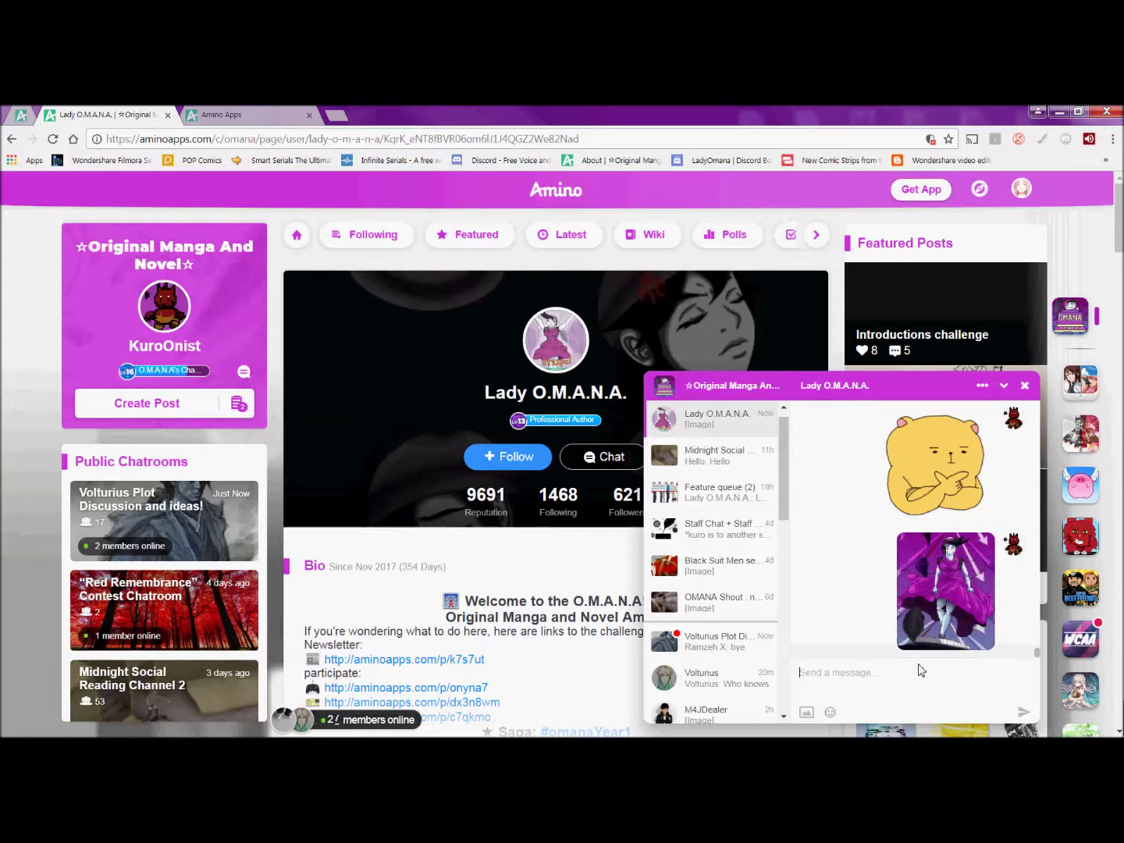
# Step: Copy the enlarged version of the sent BGLOstaute image and paste it into a new message in the same chat
pyautogui.click(940, 591)
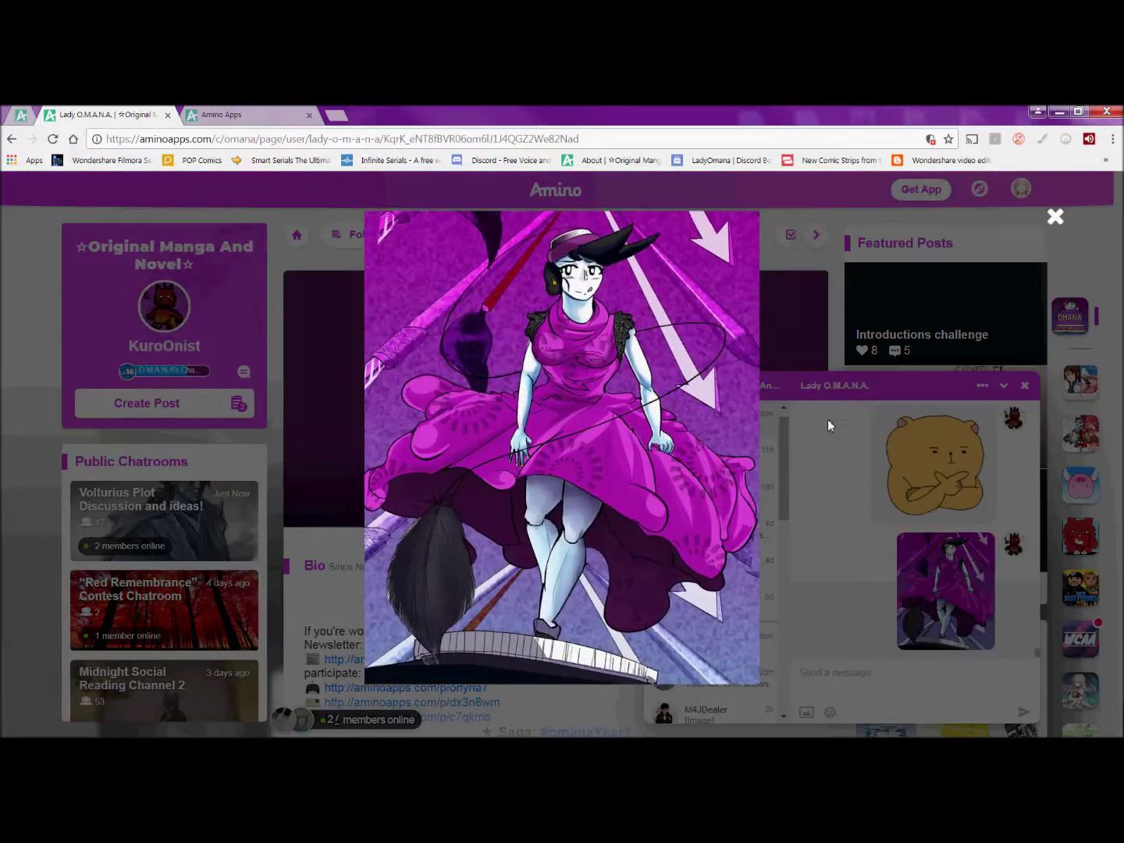
pyautogui.rightClick(700, 480)
pyautogui.click(731, 505)
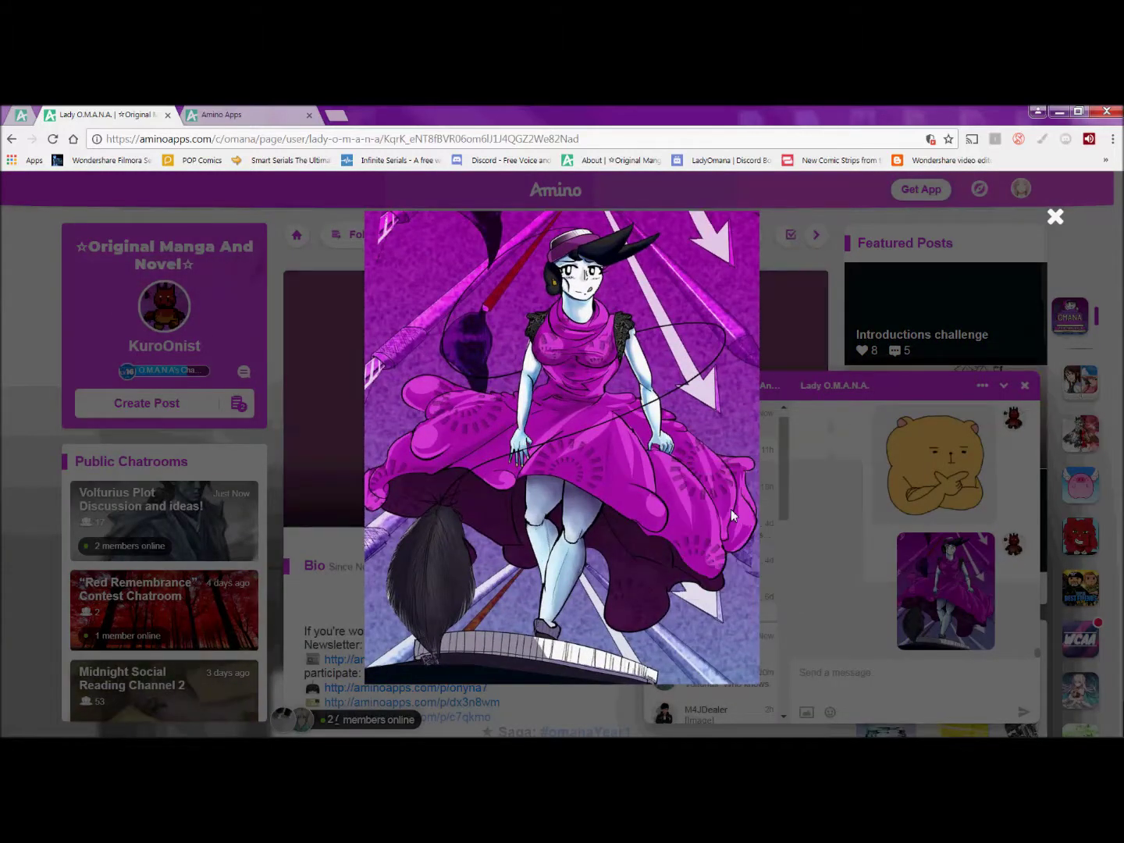
pyautogui.click(894, 672)
pyautogui.rightClick(872, 673)
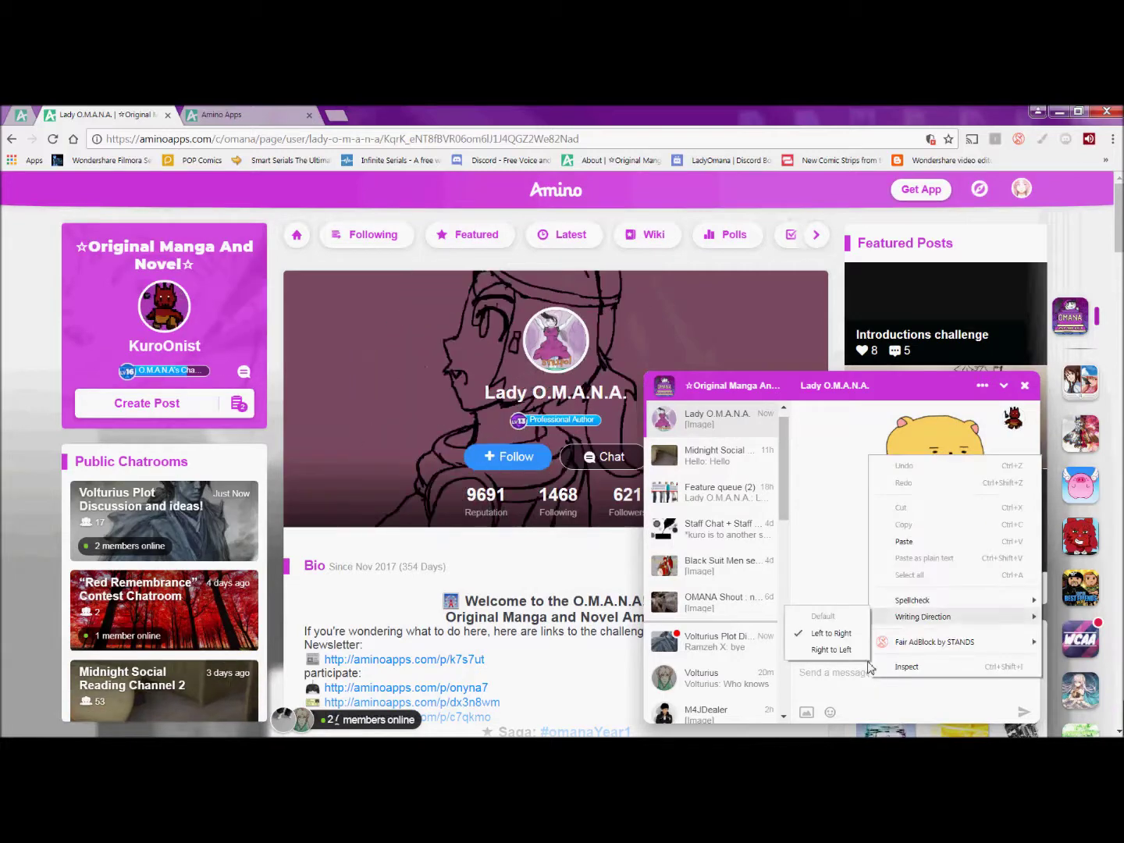
pyautogui.click(914, 545)
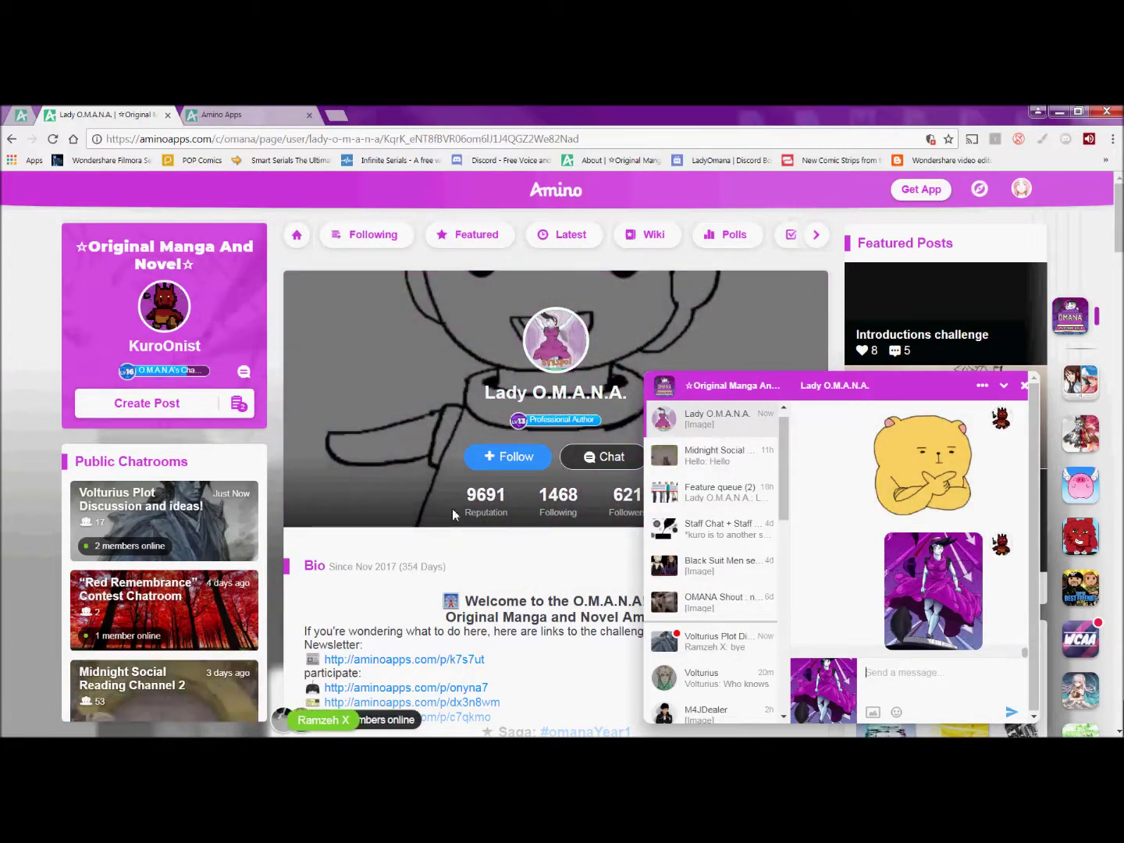
# Step: Copy the picture from the "Beleth and Atarah" post among the latest posts and send it in the chat
pyautogui.click(572, 234)
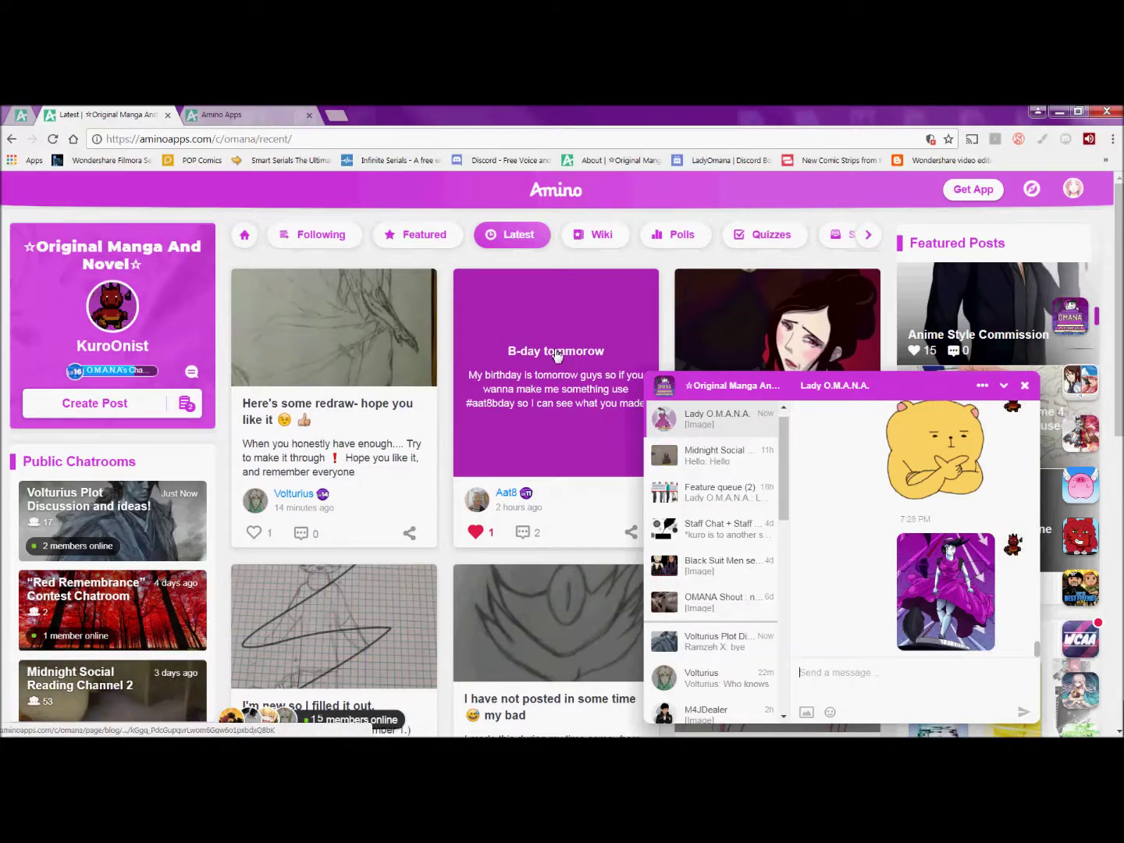
pyautogui.click(701, 376)
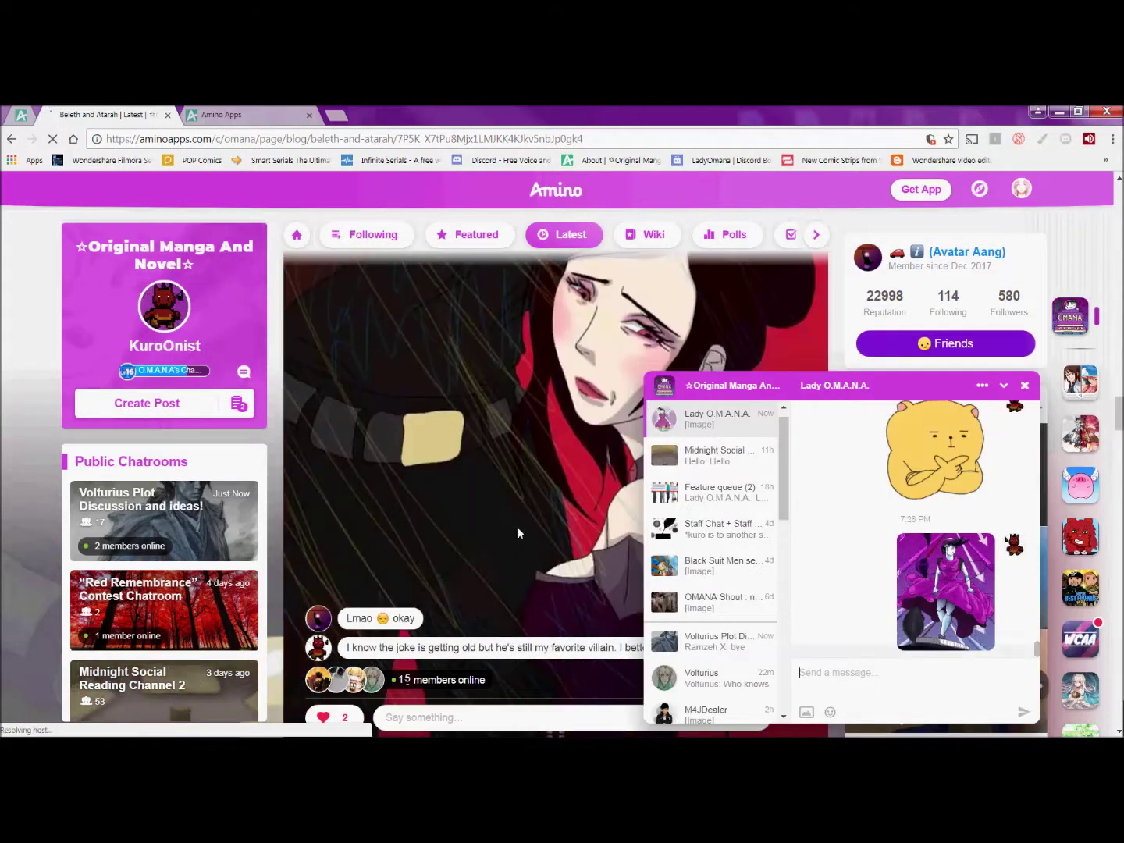
pyautogui.rightClick(536, 446)
pyautogui.click(578, 496)
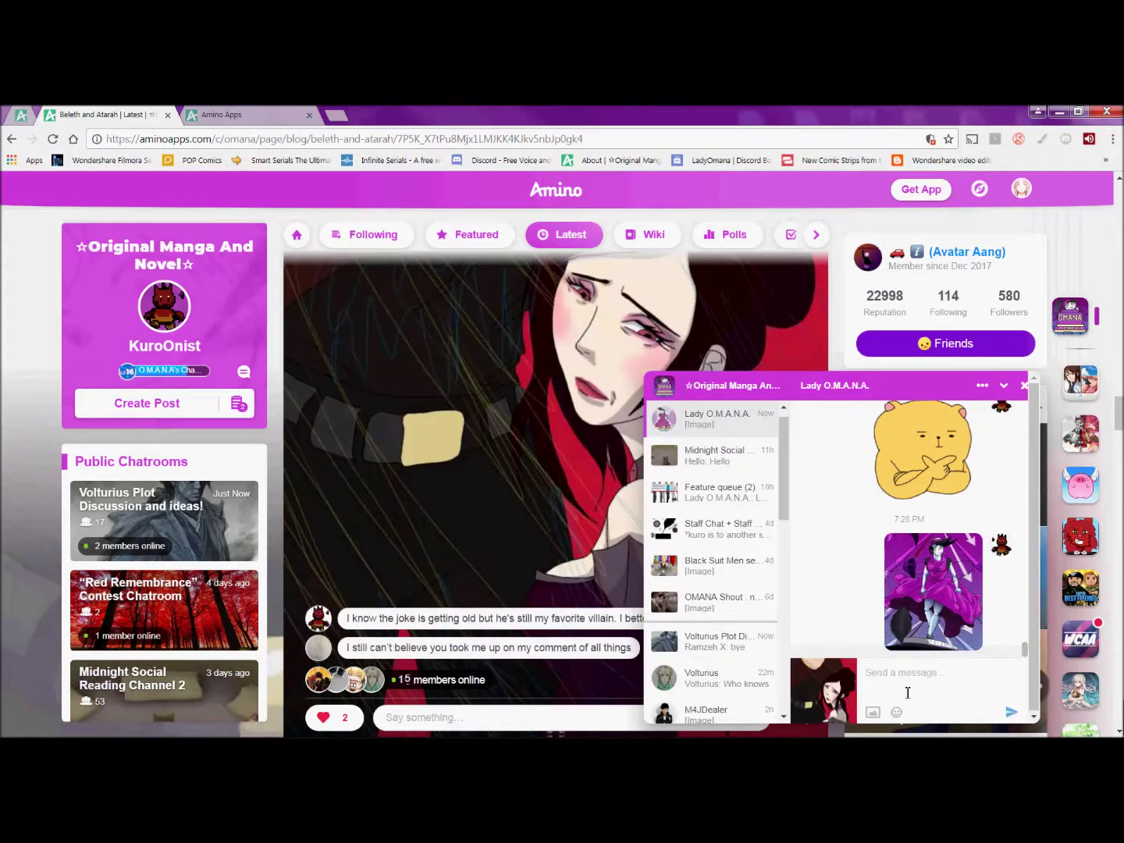
pyautogui.hotkey('ctrl', 'v')
pyautogui.click(1009, 714)
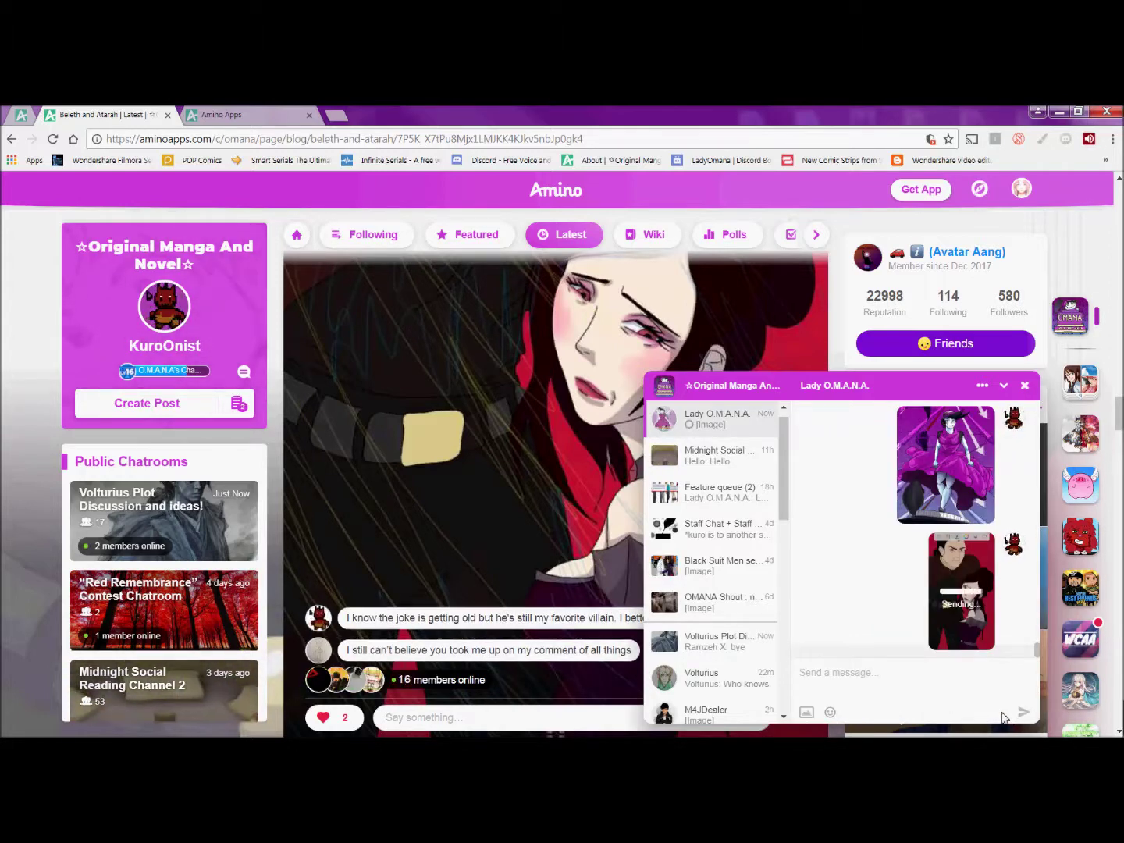
# Step: Attach the animated image giphy2 from the FlockDrawImports folder and send it in the chat
pyautogui.click(810, 713)
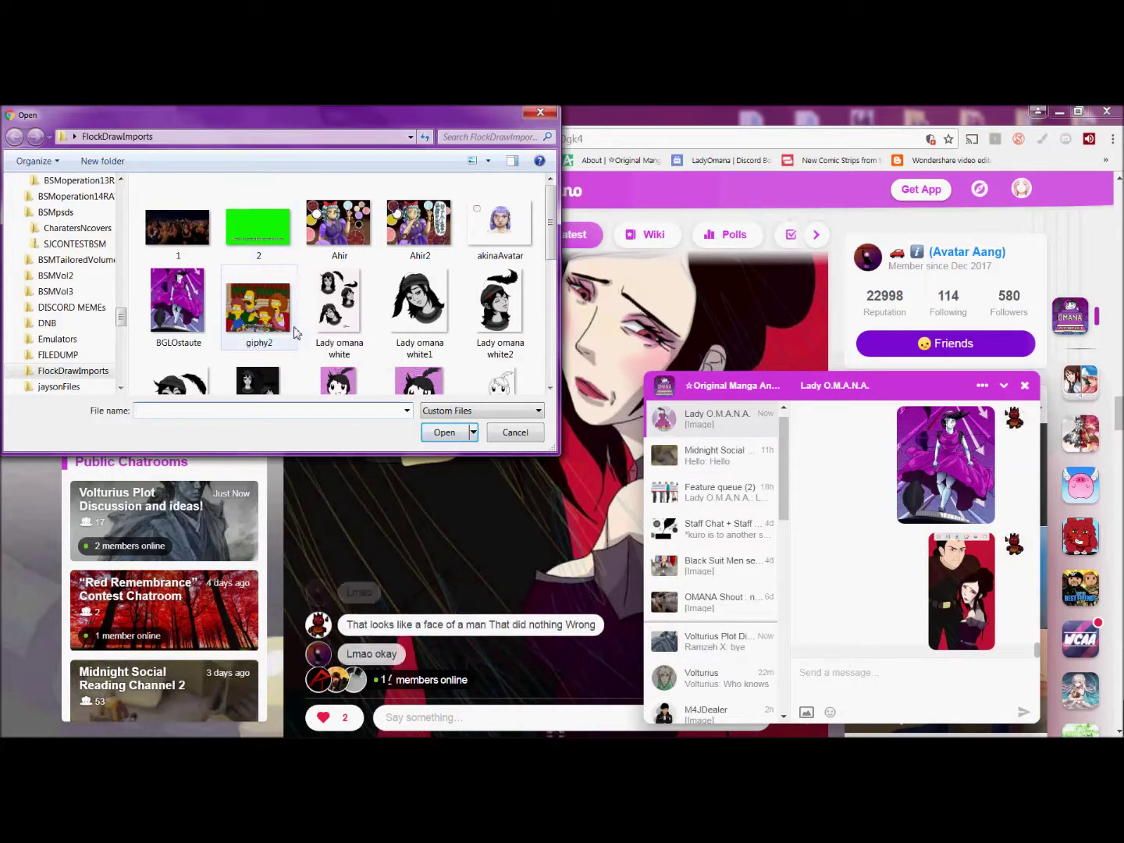
pyautogui.click(275, 319)
pyautogui.click(444, 432)
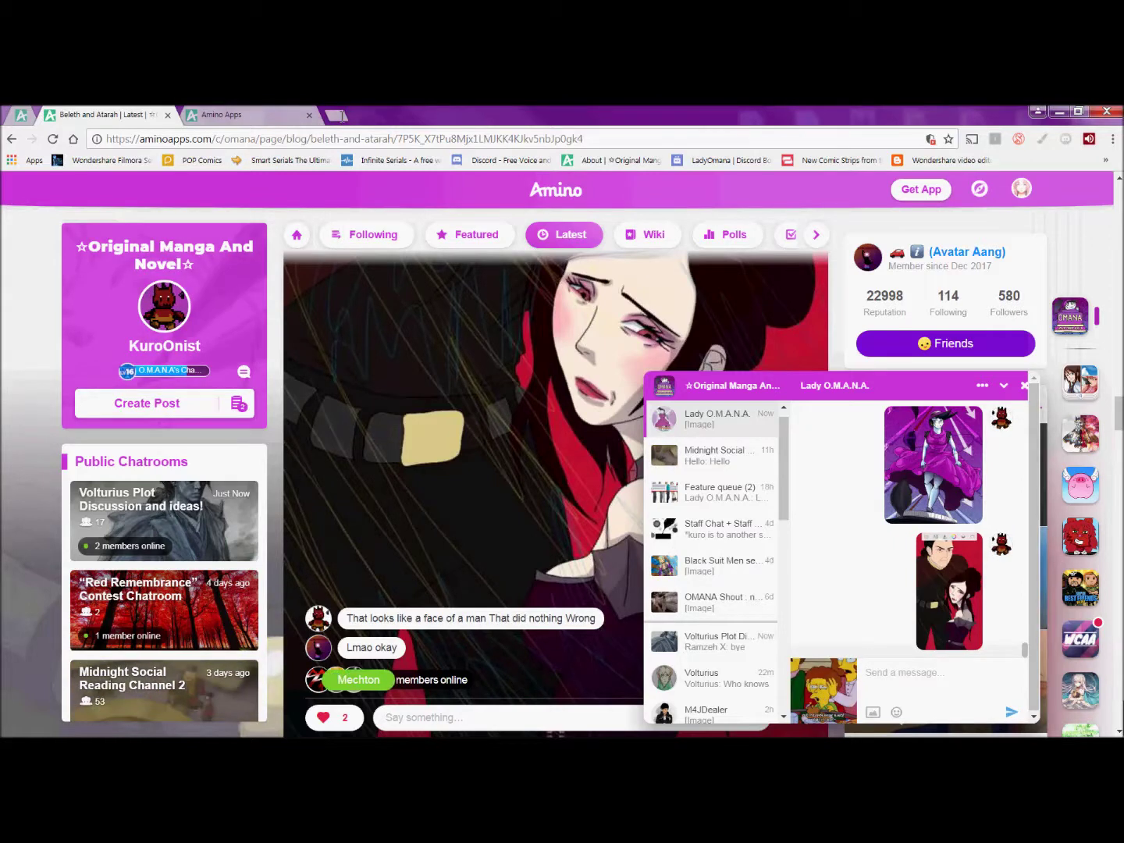
pyautogui.click(341, 138)
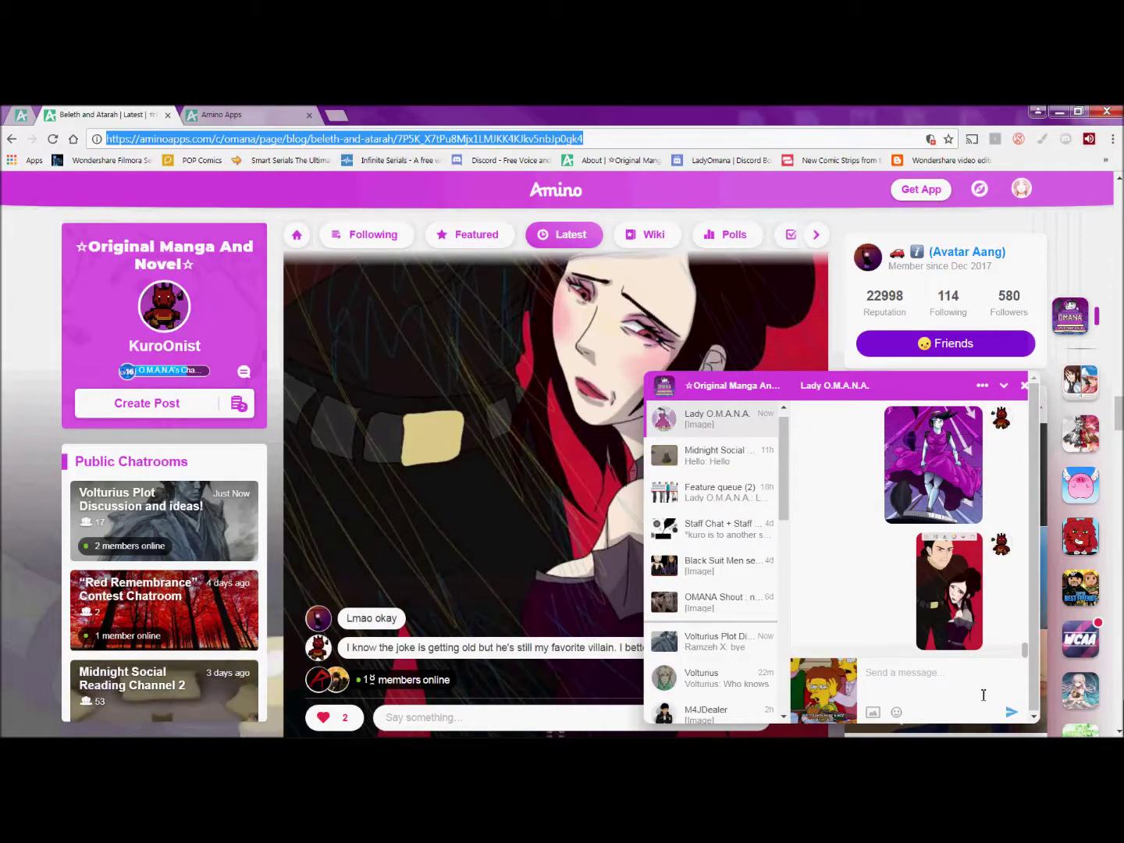
pyautogui.click(1013, 713)
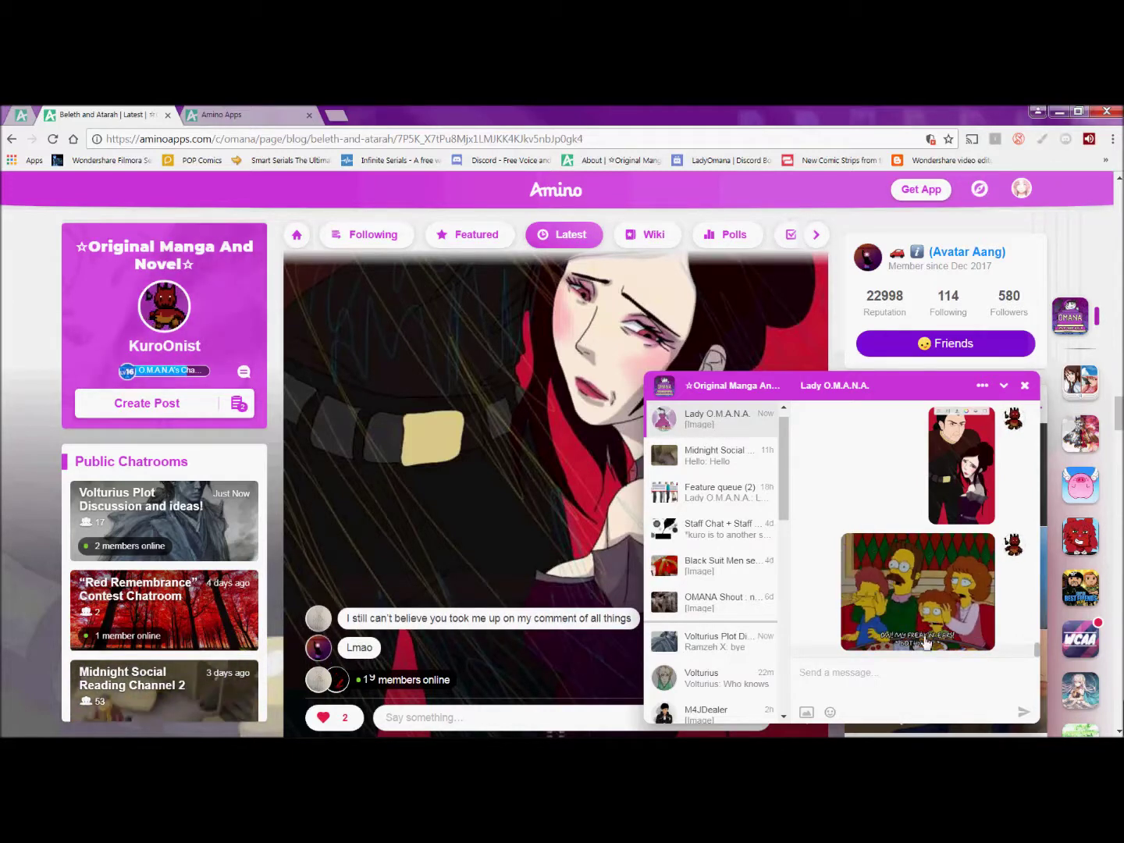
# Step: Copy the enlarged version of the sent giphy2 image and send the copy as a new message in the chat
pyautogui.click(928, 616)
pyautogui.rightClick(509, 440)
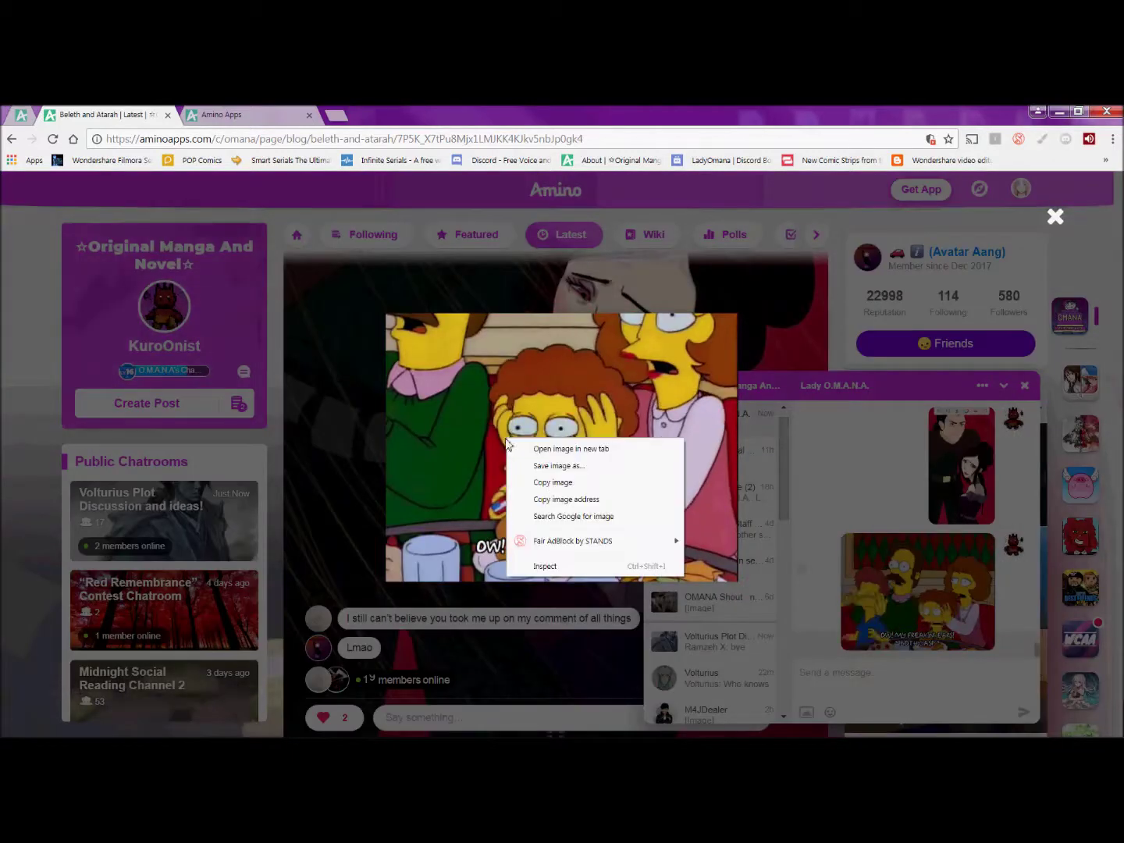
pyautogui.rightClick(646, 413)
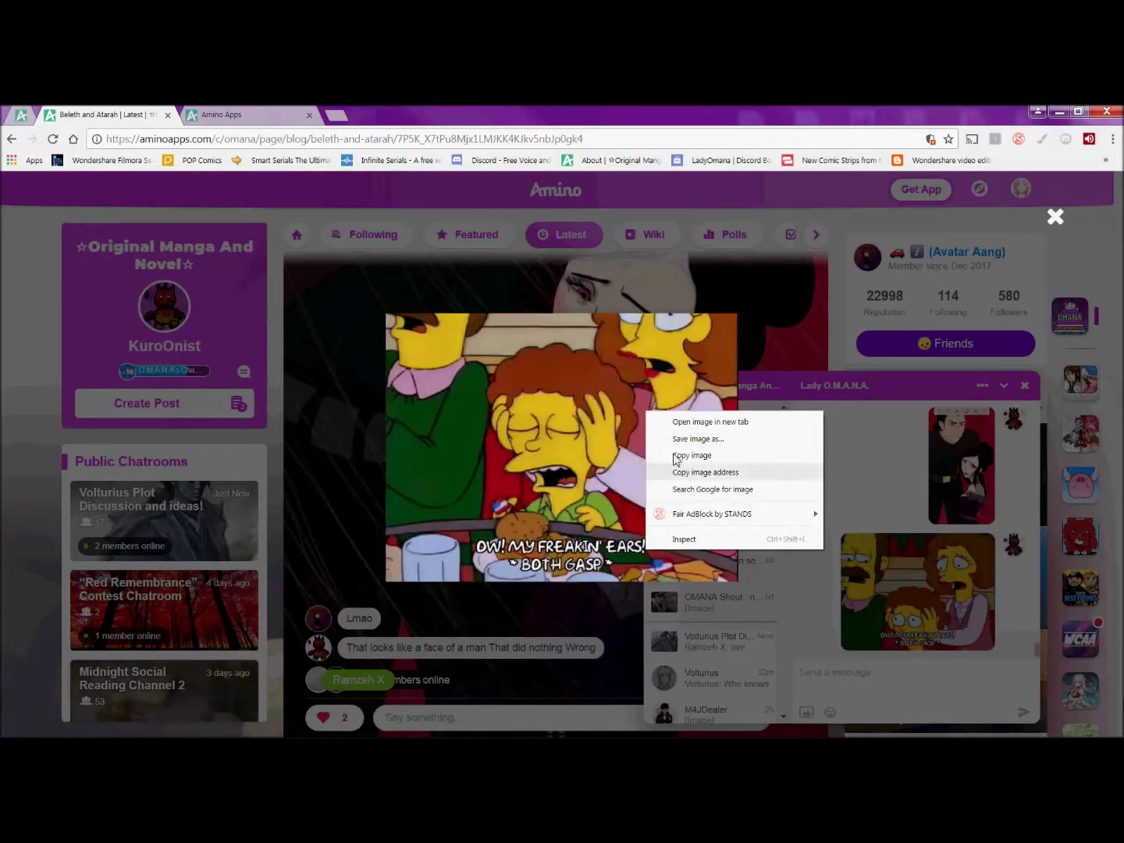
pyautogui.click(684, 455)
pyautogui.click(913, 718)
pyautogui.click(874, 673)
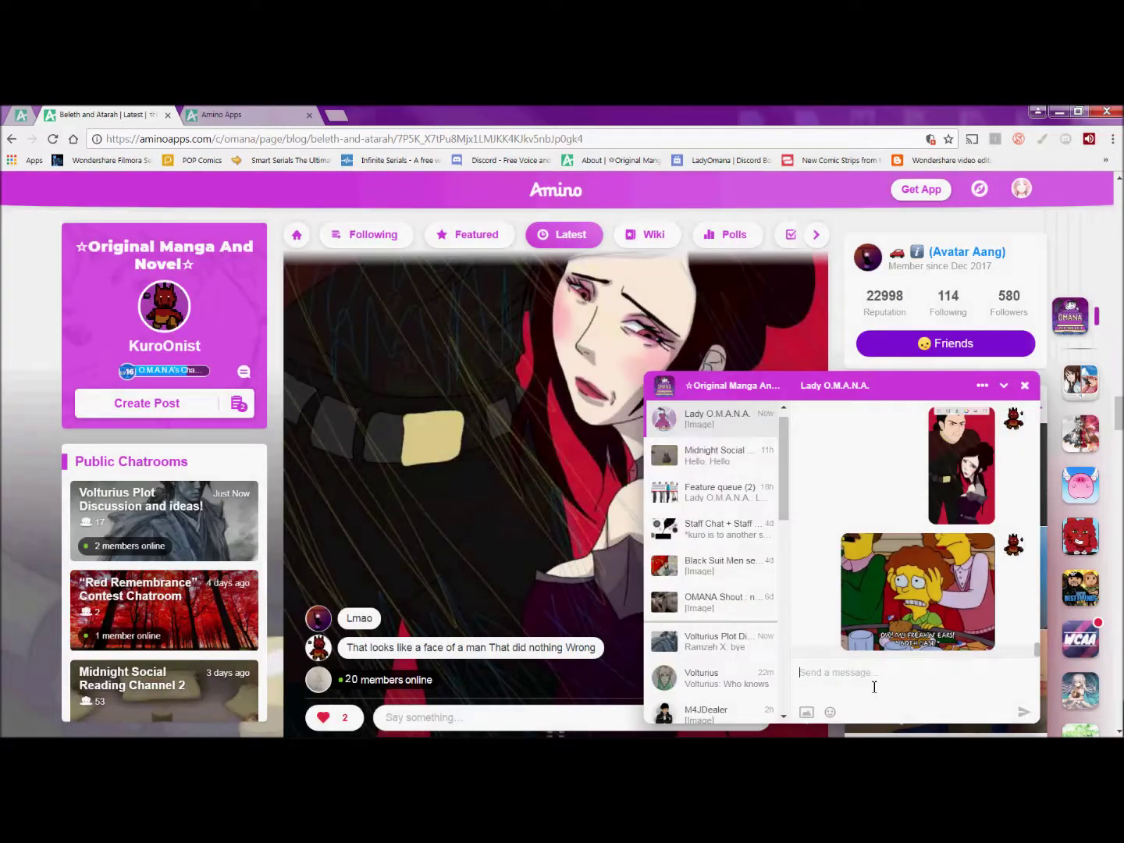
pyautogui.hotkey('ctrl', 'v')
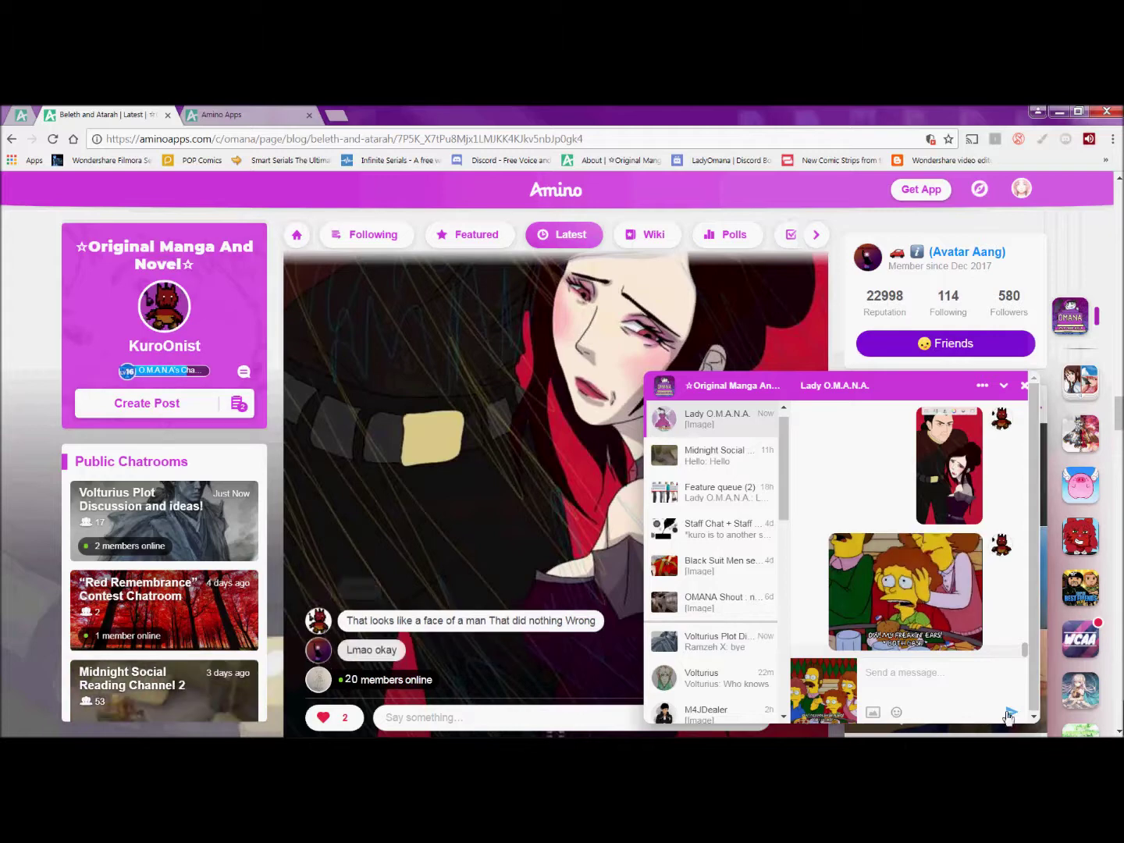
pyautogui.click(1009, 712)
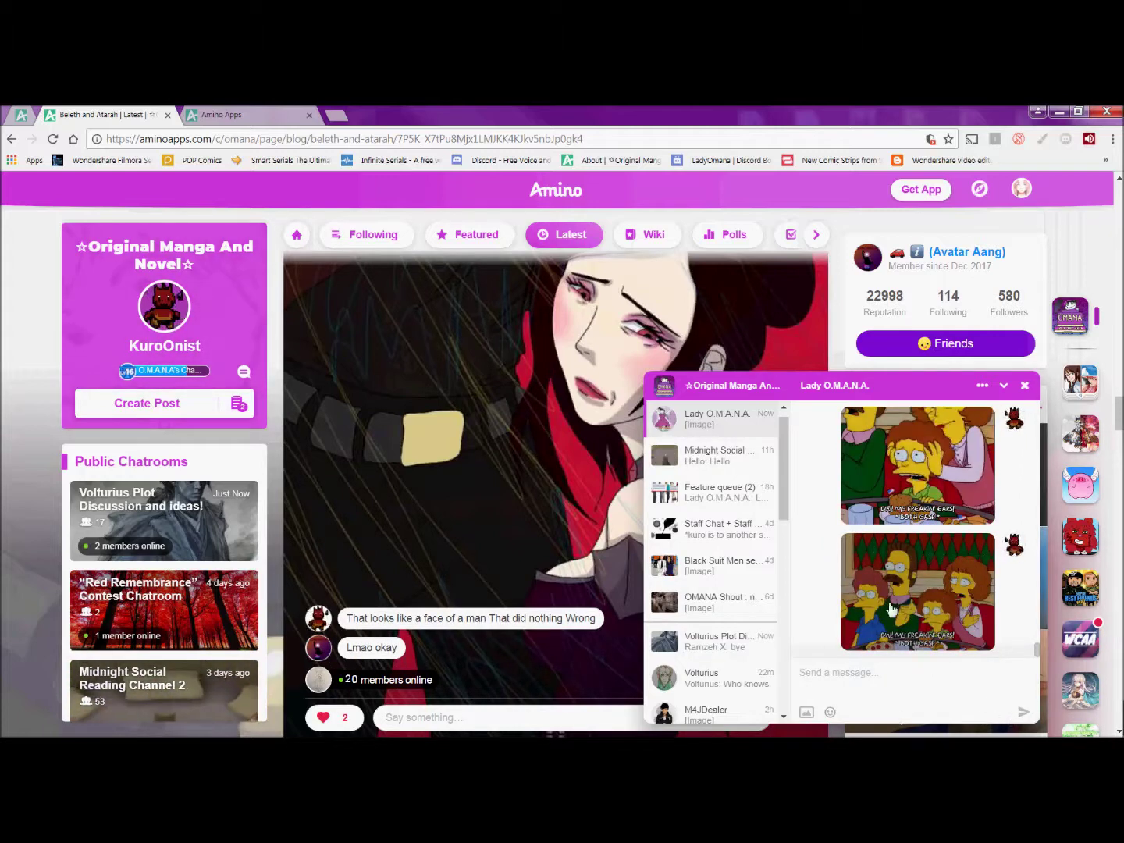
# Step: View the sent animated giphy2 image at enlarged size and close the enlarged view
pyautogui.click(888, 484)
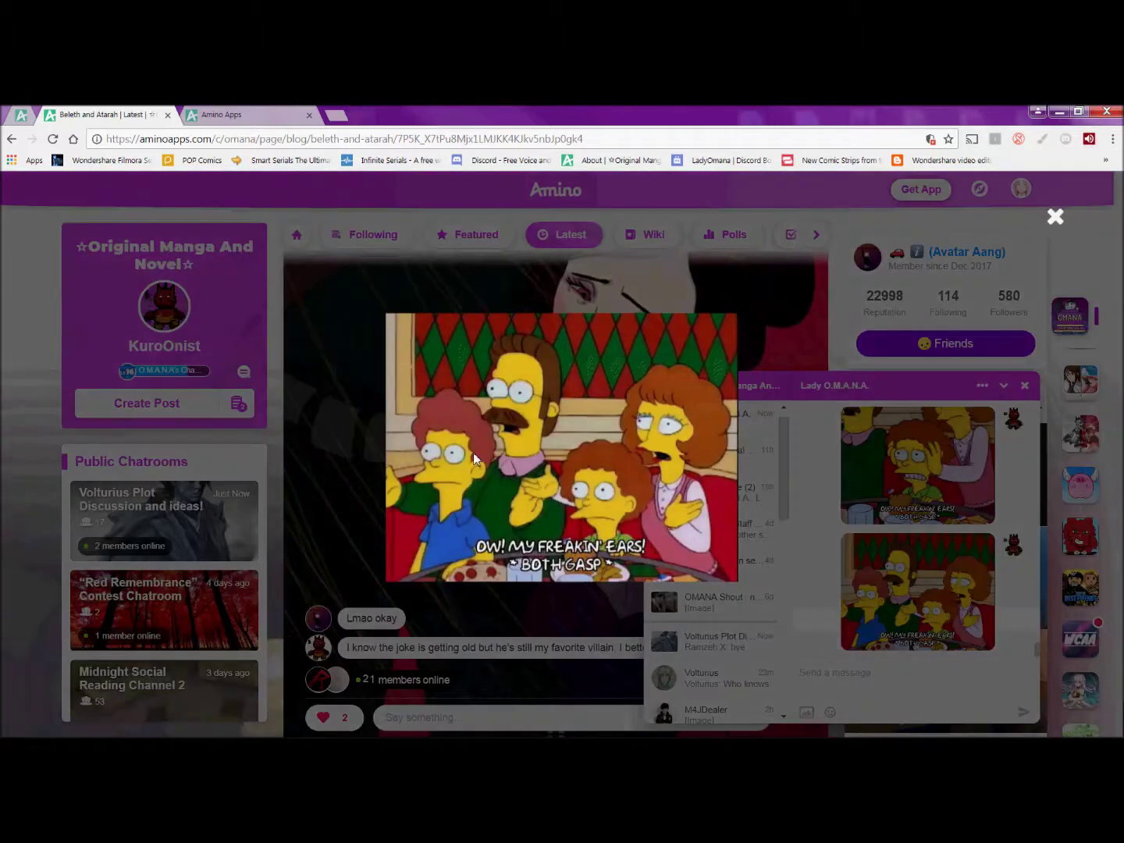
pyautogui.click(882, 677)
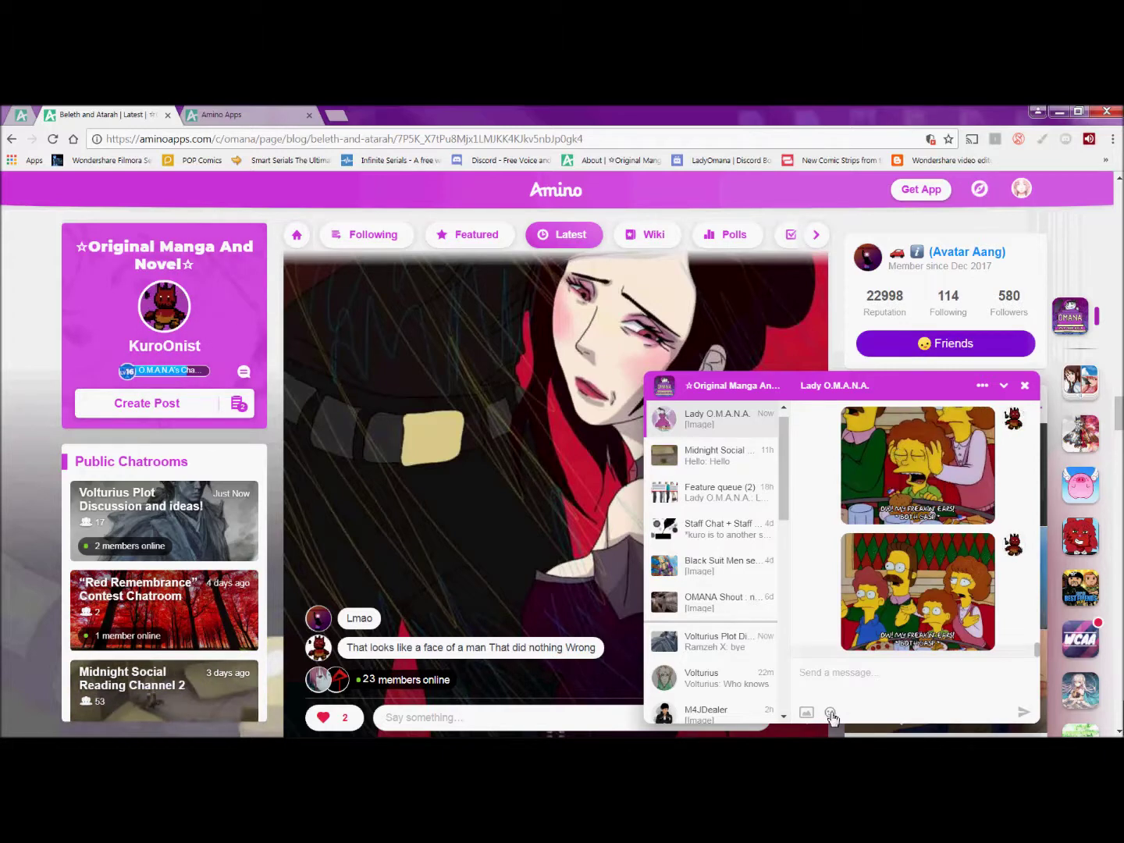
# Step: Start attaching an image to the chat and look through the pictures in the FlockDrawImports folder
pyautogui.click(806, 712)
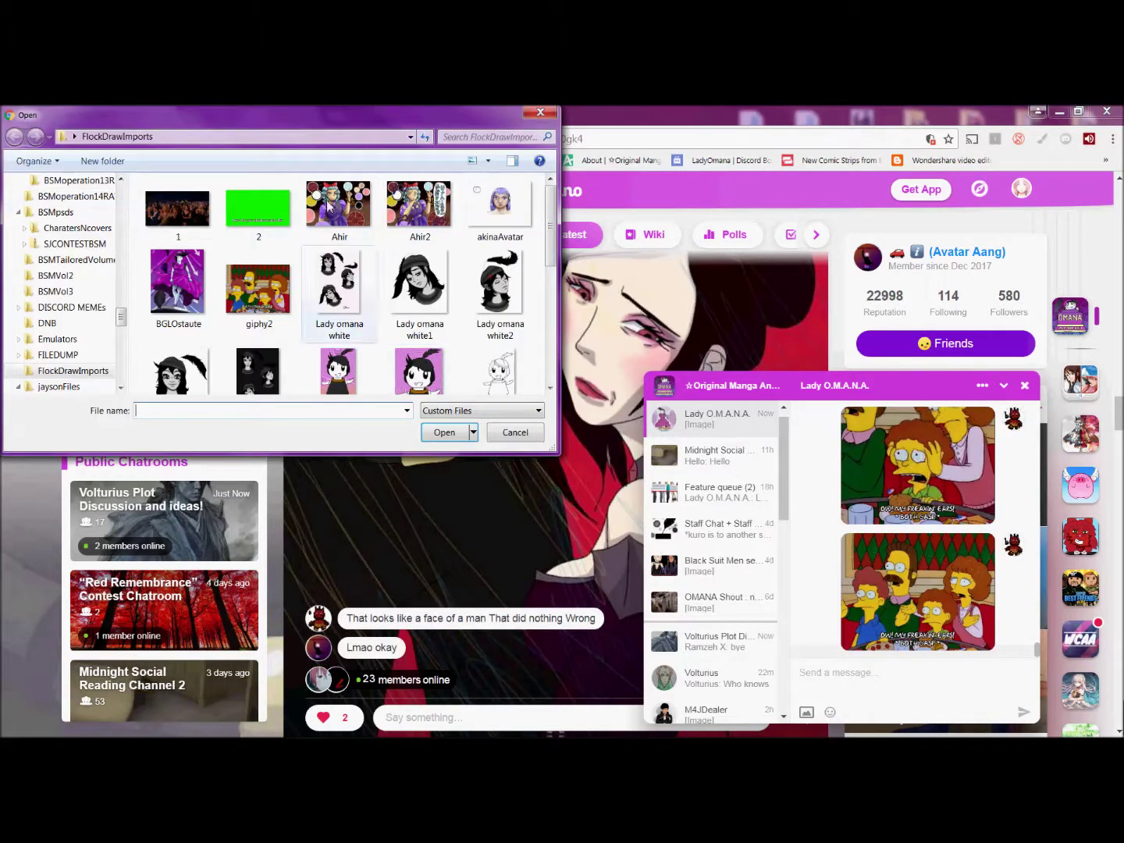
pyautogui.click(420, 204)
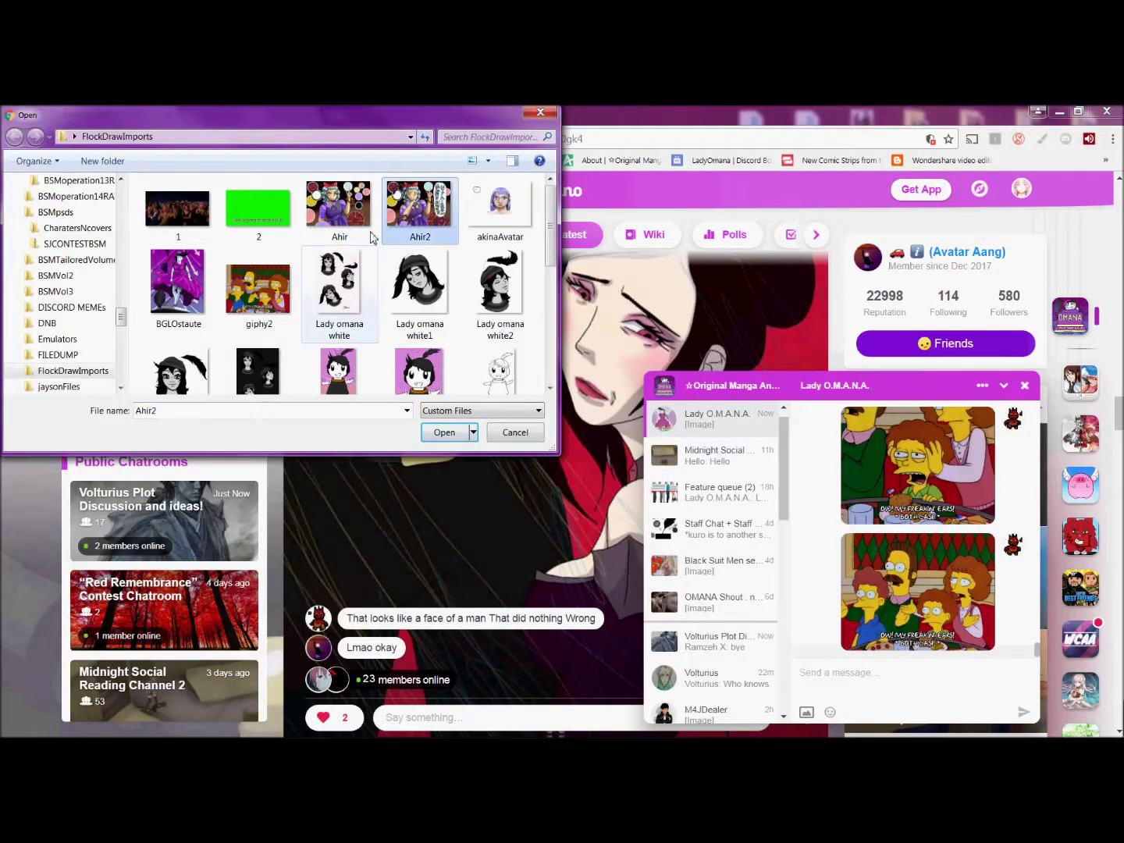
pyautogui.click(178, 281)
pyautogui.scroll(-2, 377, 364)
pyautogui.click(374, 363)
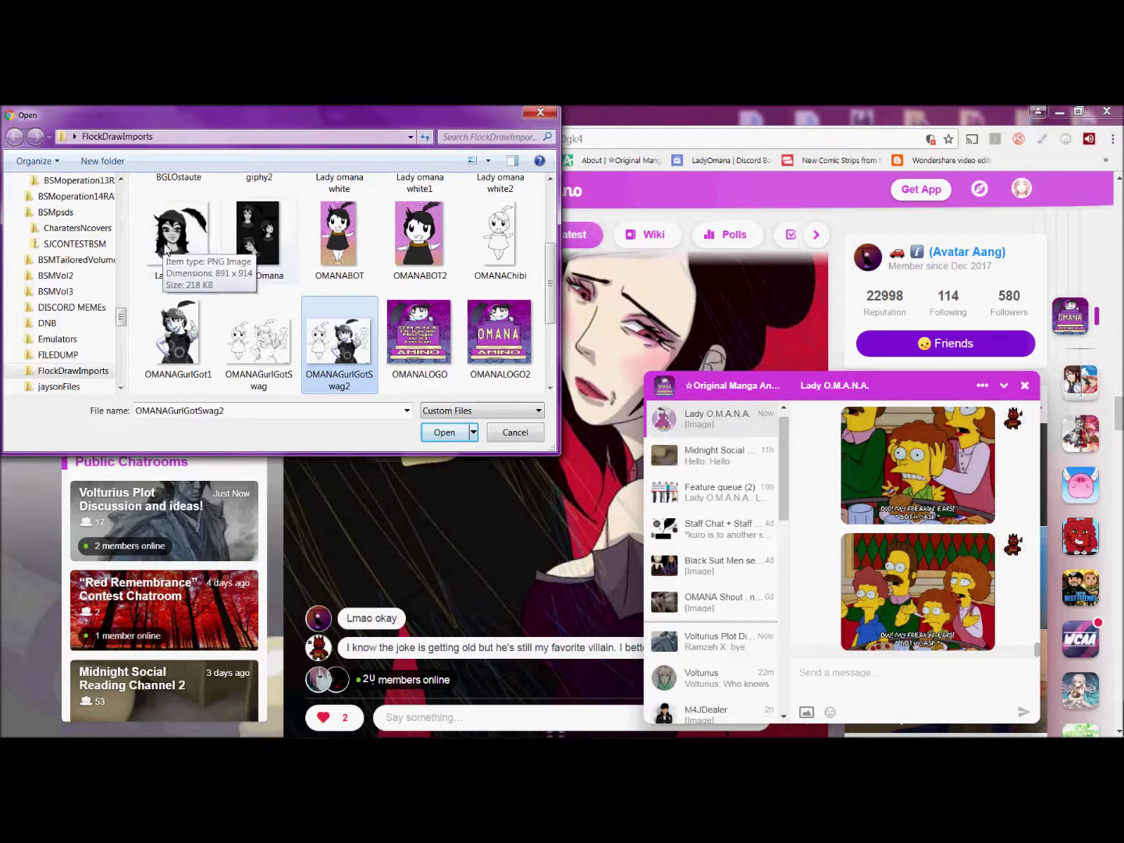
pyautogui.scroll(3, 335, 296)
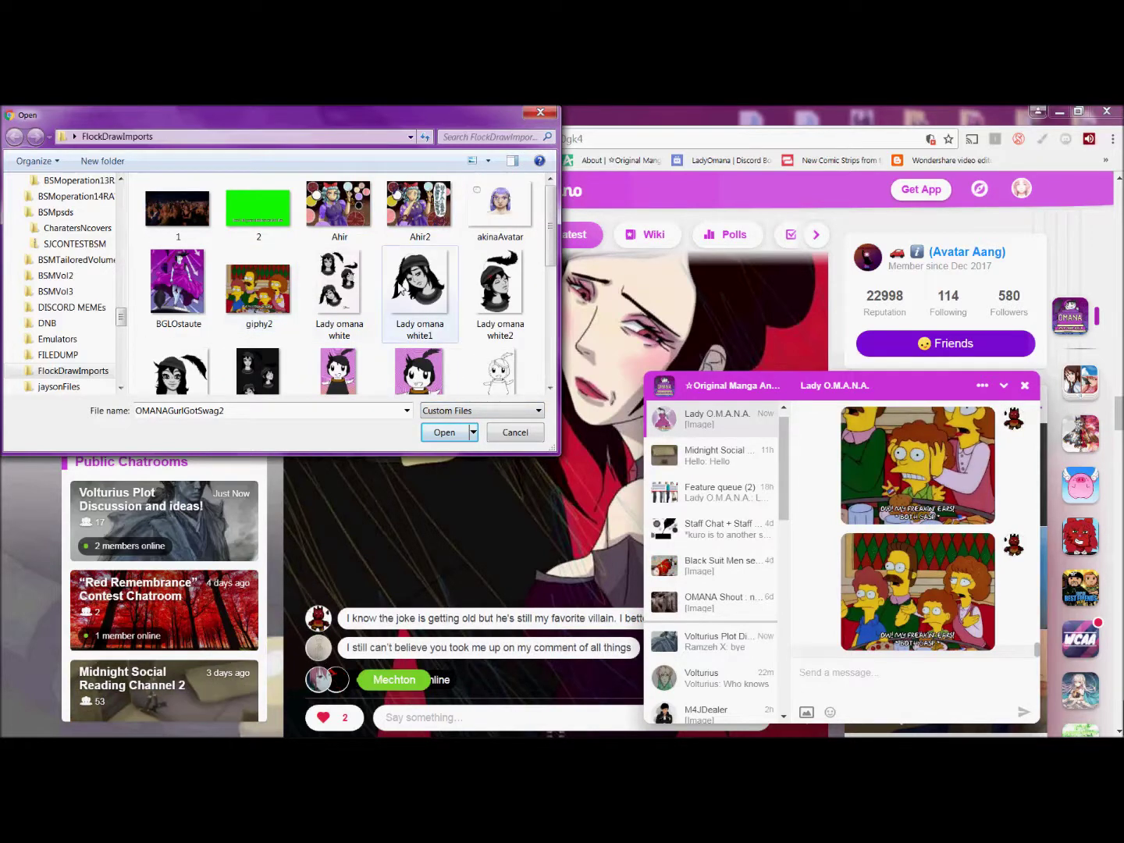
pyautogui.click(168, 212)
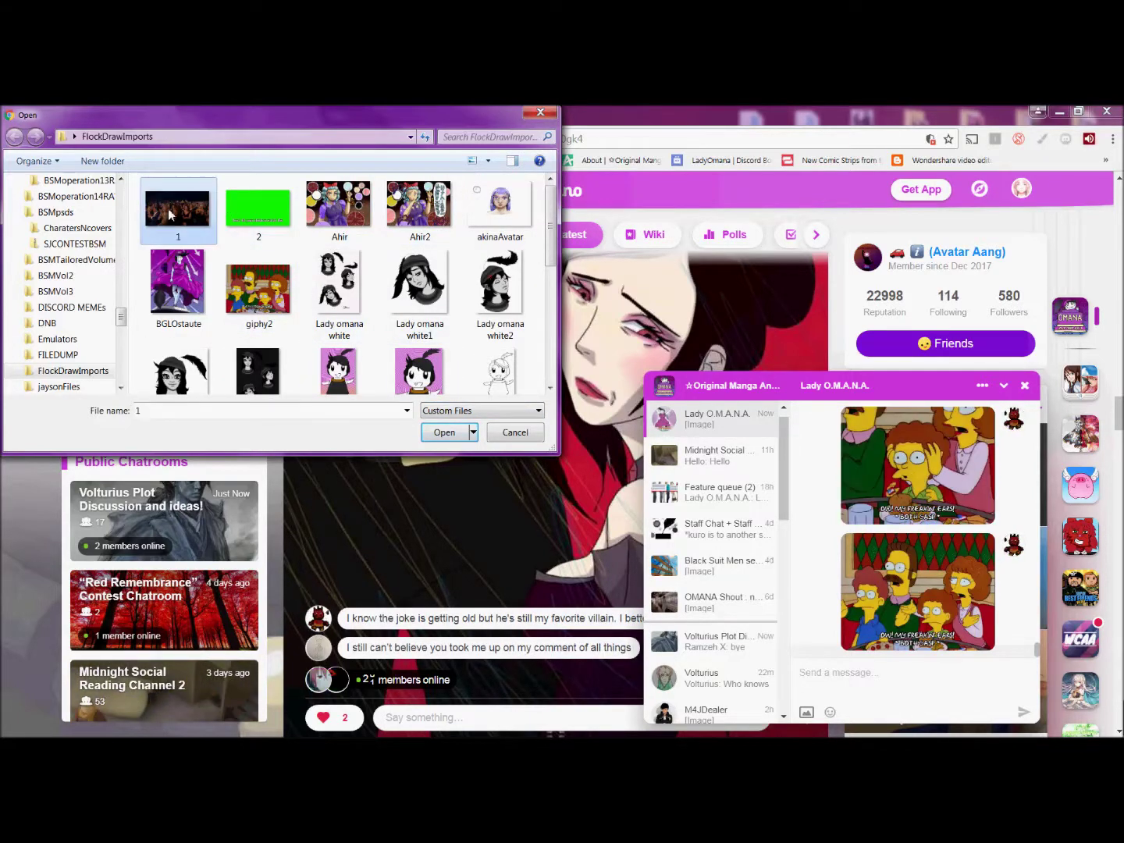
pyautogui.click(273, 205)
pyautogui.scroll(-2, 463, 316)
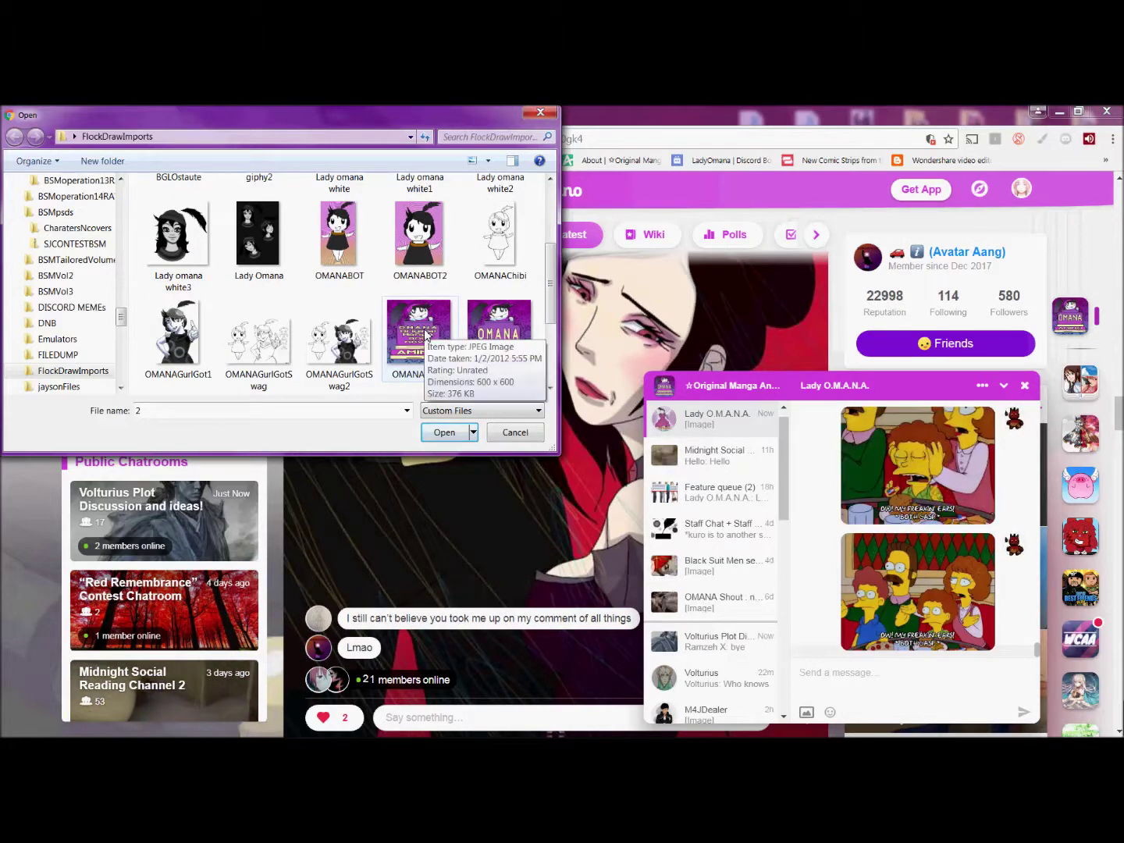
pyautogui.click(498, 332)
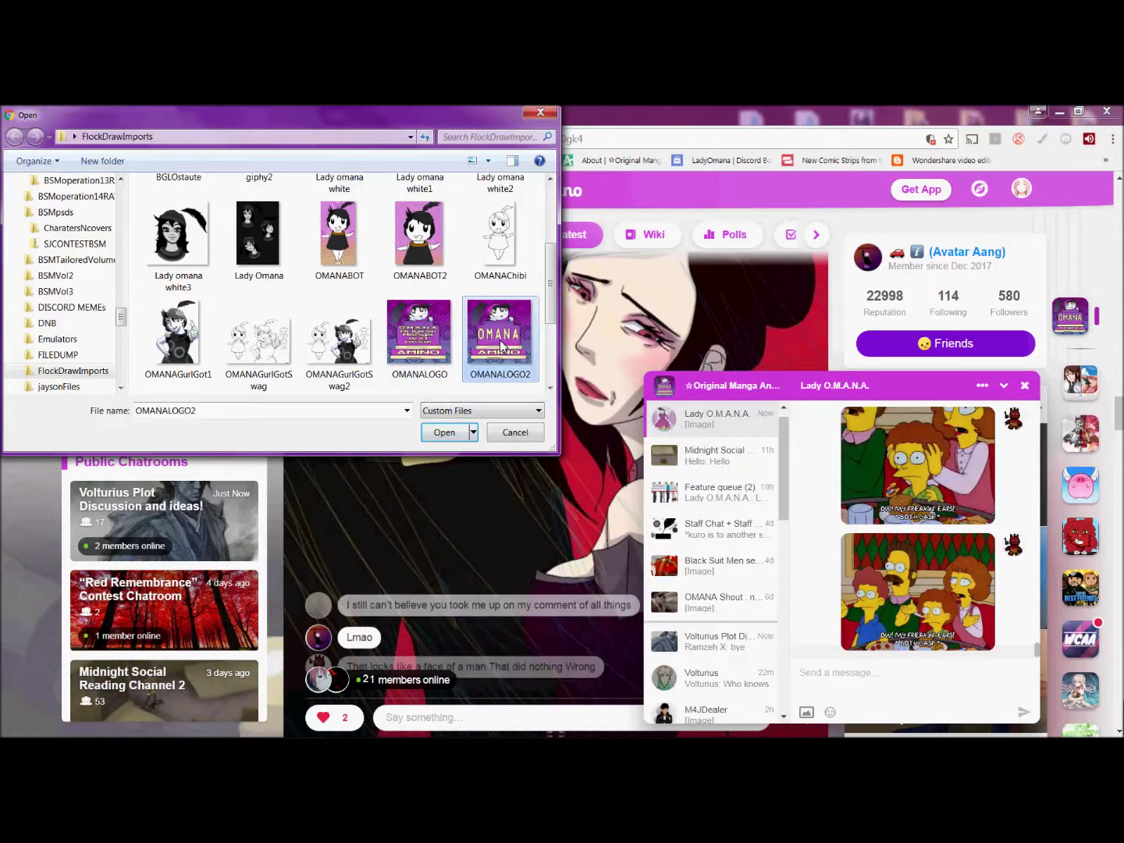
pyautogui.scroll(2, 198, 329)
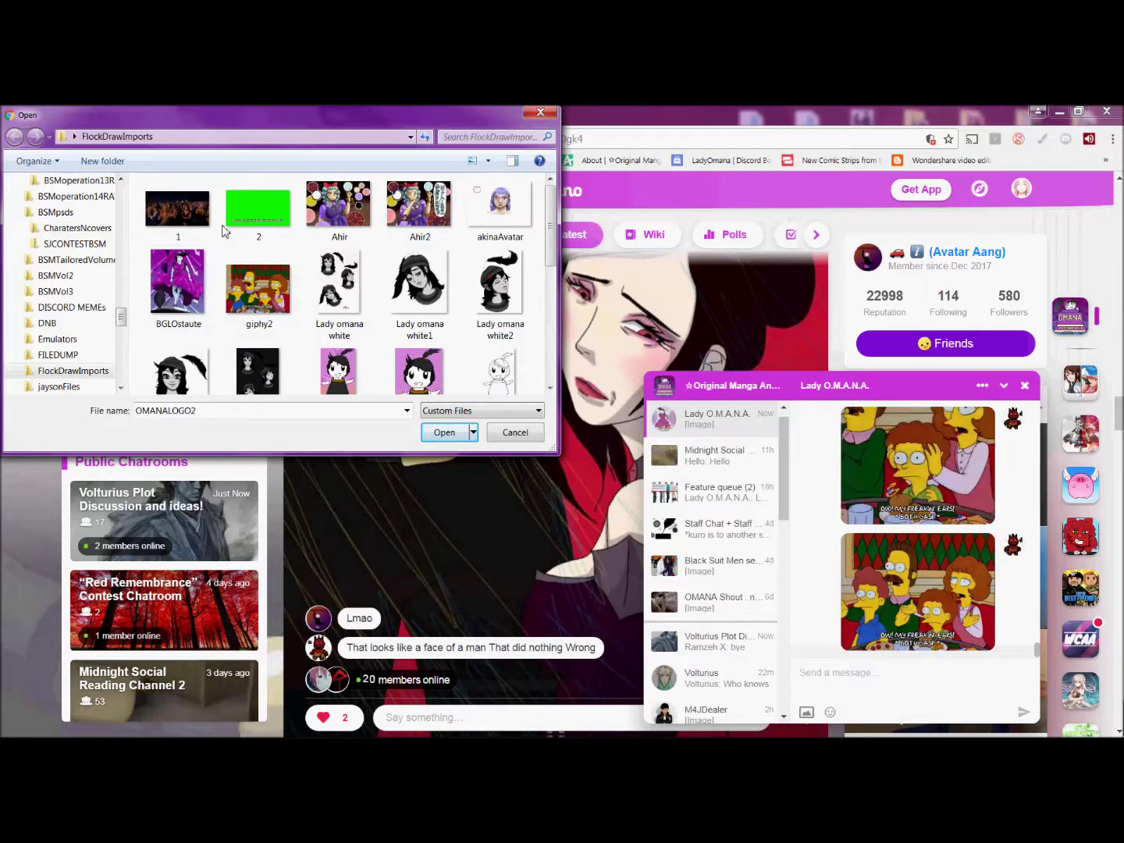
# Step: Try to drop the image "(350) - - Copy" from the BSMoperation13_Bonus folder directly into the chat's message field
pyautogui.moveTo(121, 320); pyautogui.dragTo(131, 283)
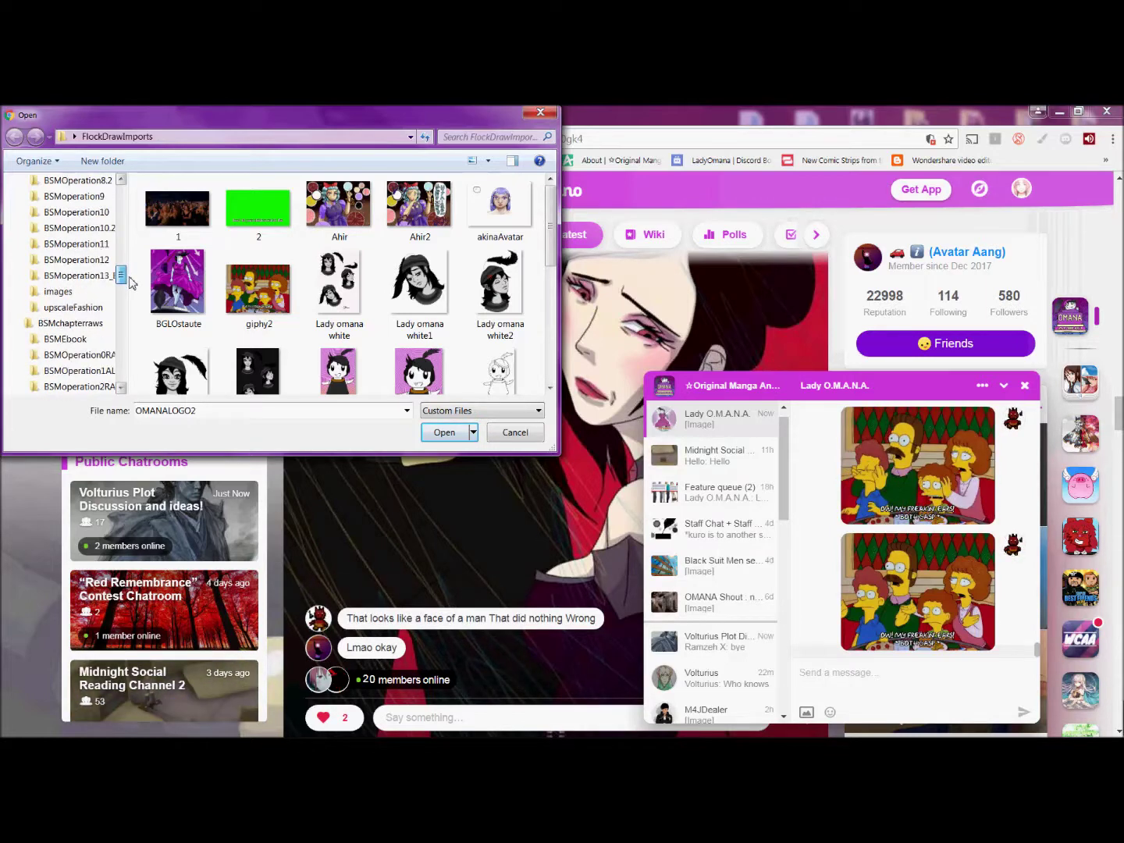
pyautogui.click(78, 276)
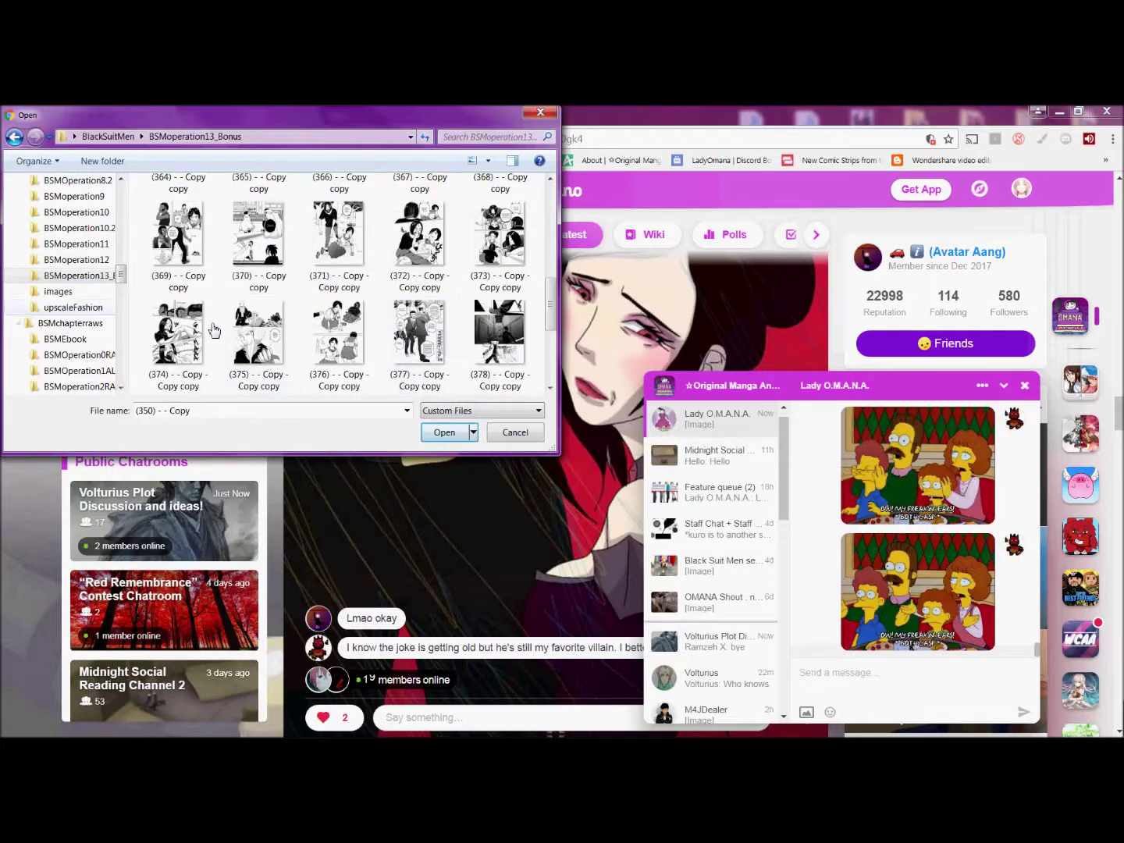
pyautogui.moveTo(121, 277); pyautogui.dragTo(121, 208)
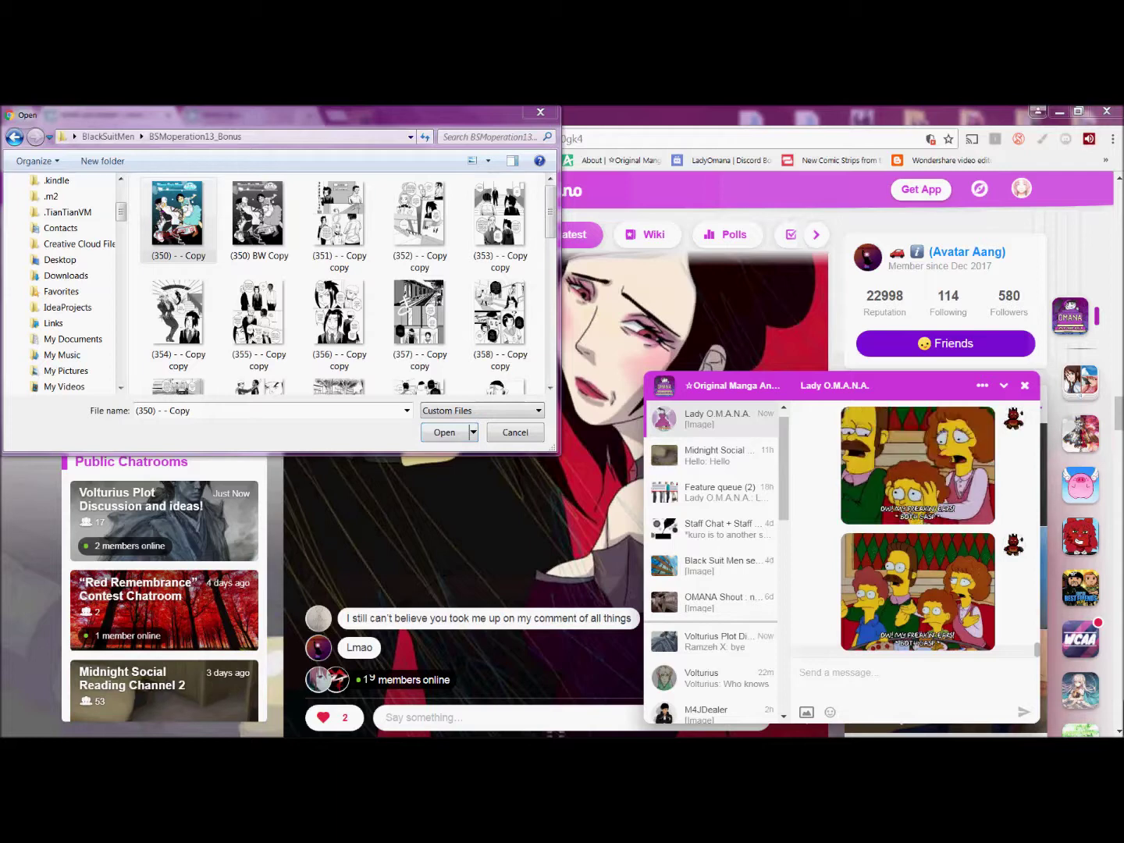
pyautogui.moveTo(898, 546); pyautogui.dragTo(853, 694)
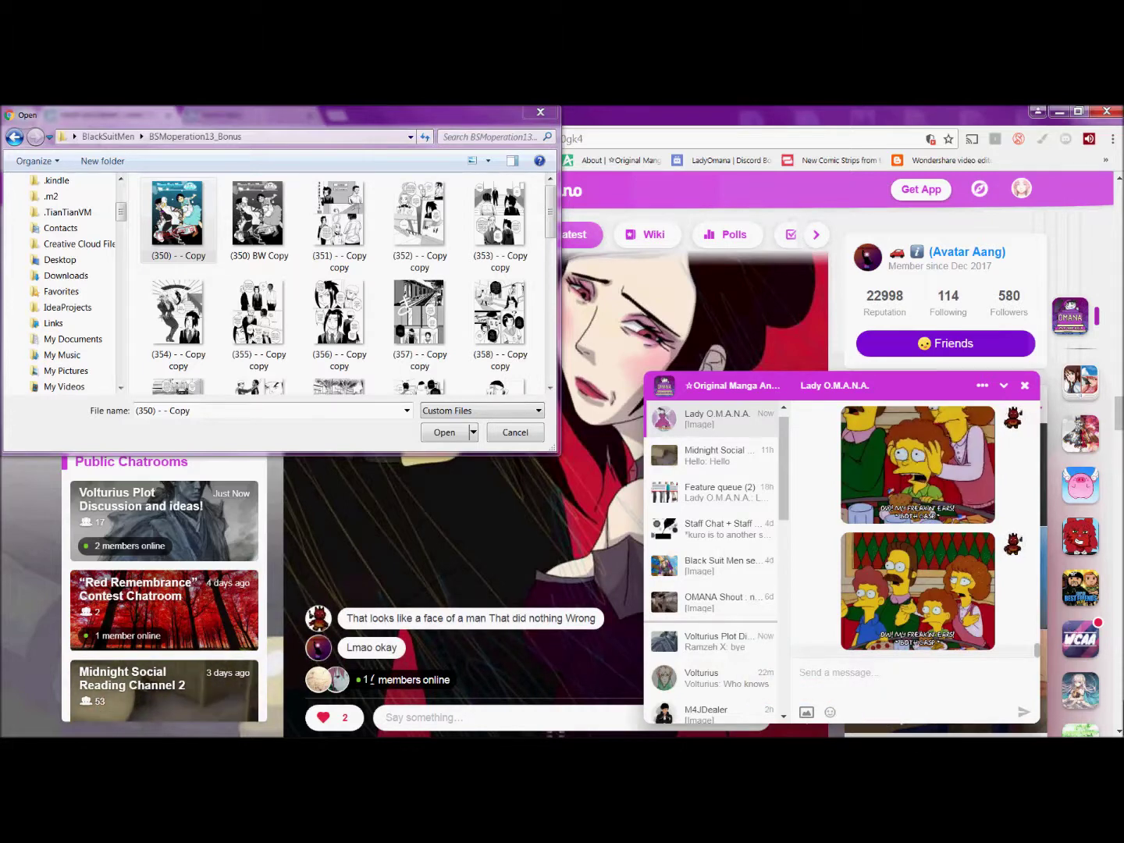
pyautogui.moveTo(1046, 616); pyautogui.dragTo(929, 699)
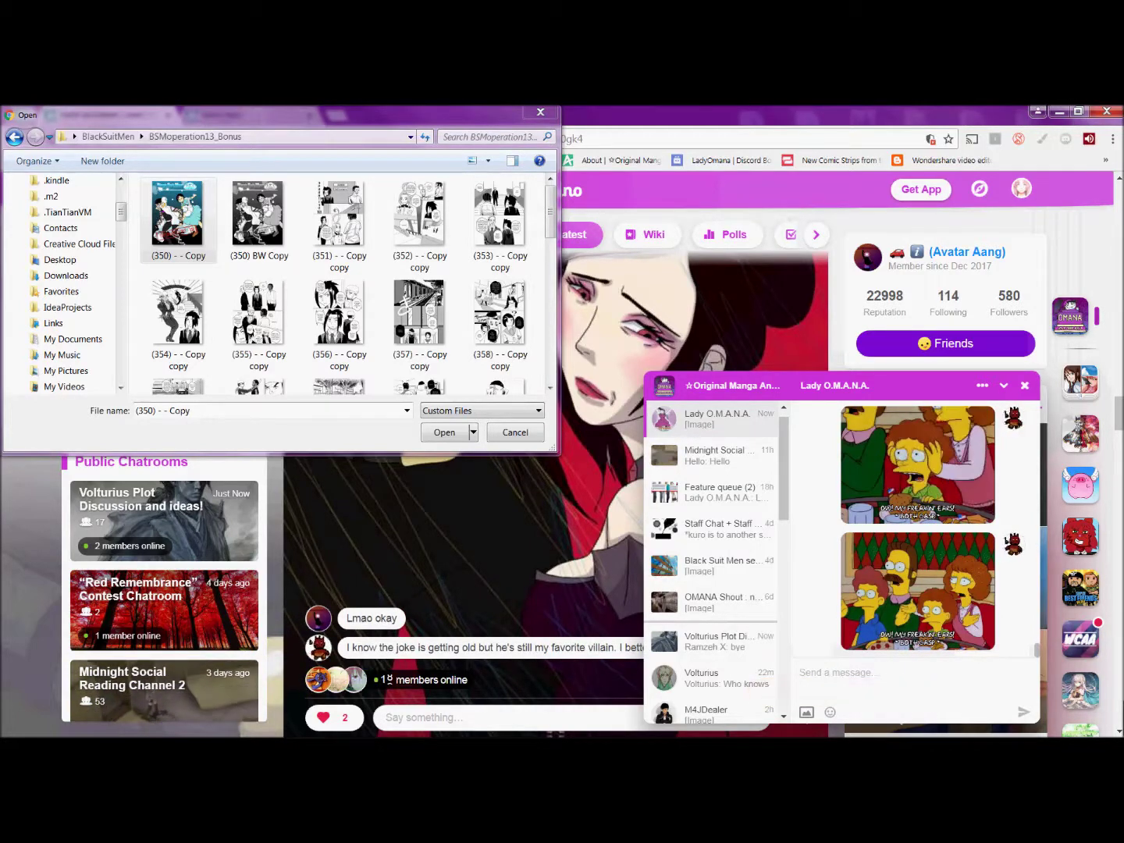
pyautogui.moveTo(178, 215); pyautogui.dragTo(913, 688)
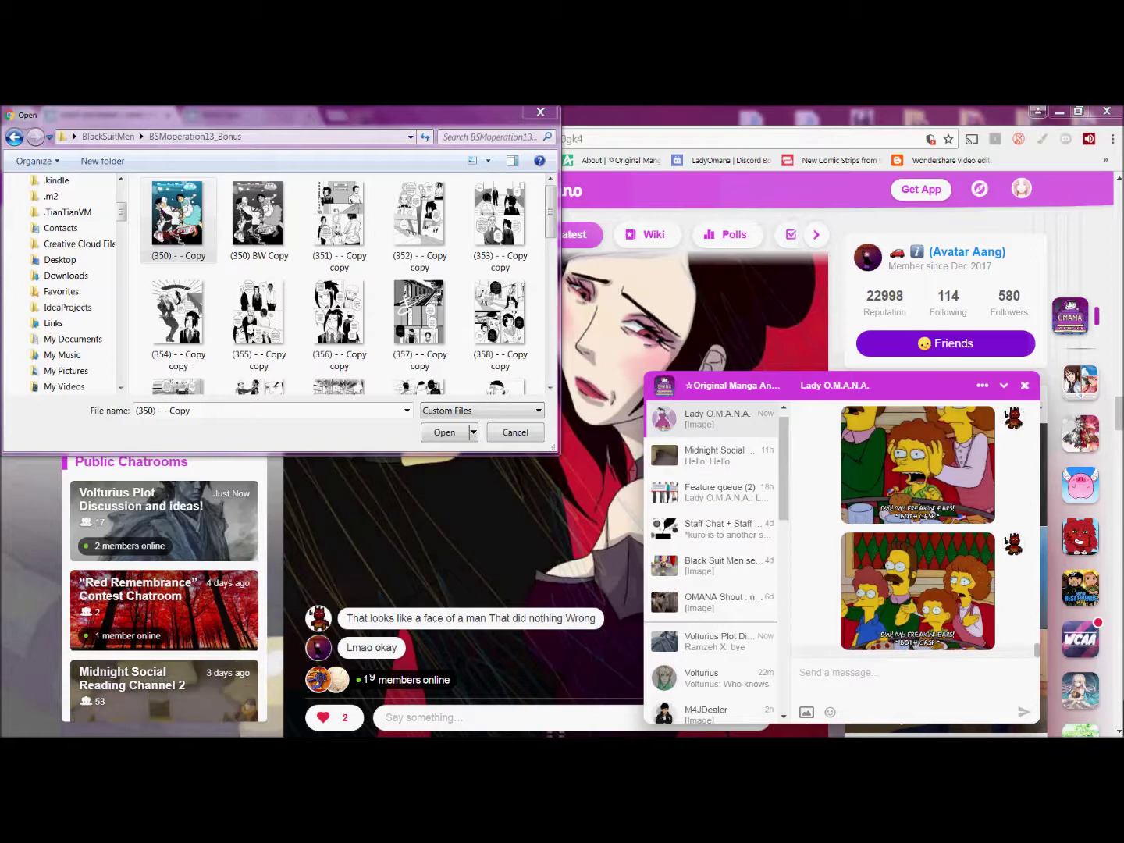
pyautogui.click(865, 679)
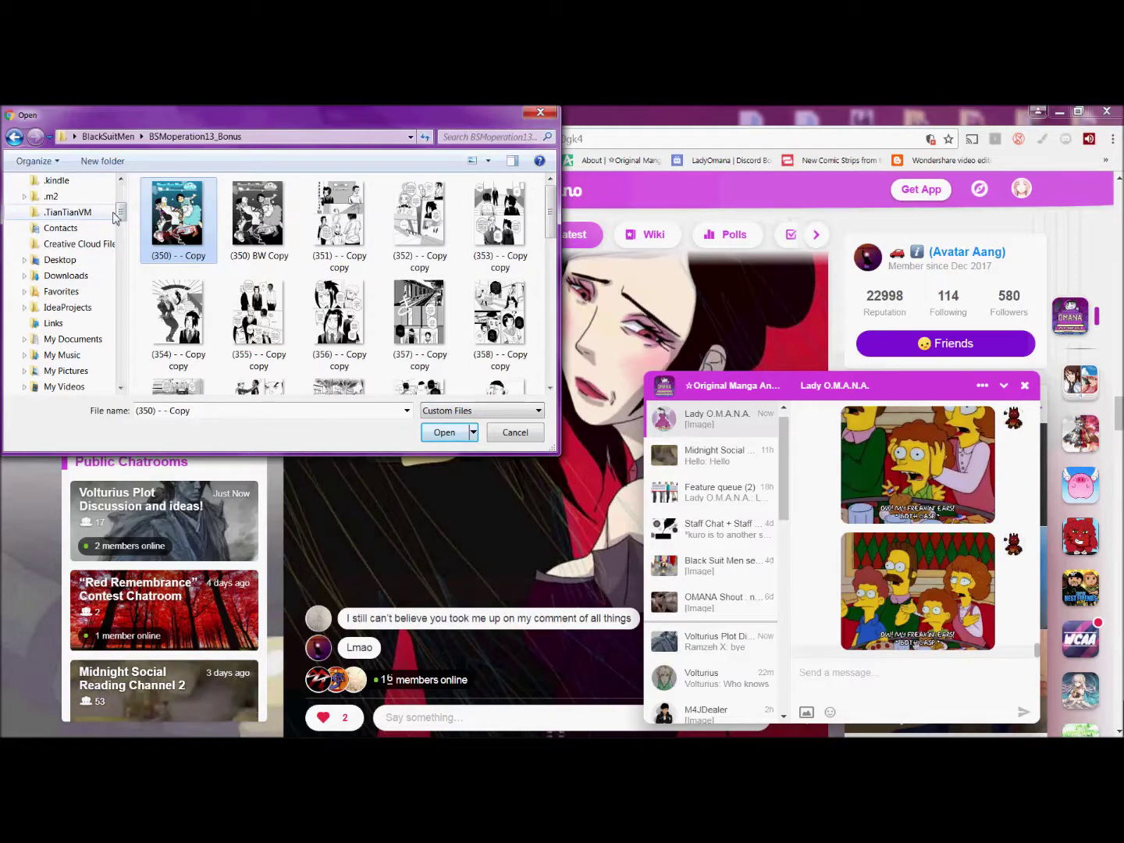
# Step: Try to drop the BlackSuitMen folder from the Desktop into the chat's message field
pyautogui.moveTo(117, 219); pyautogui.dragTo(121, 236)
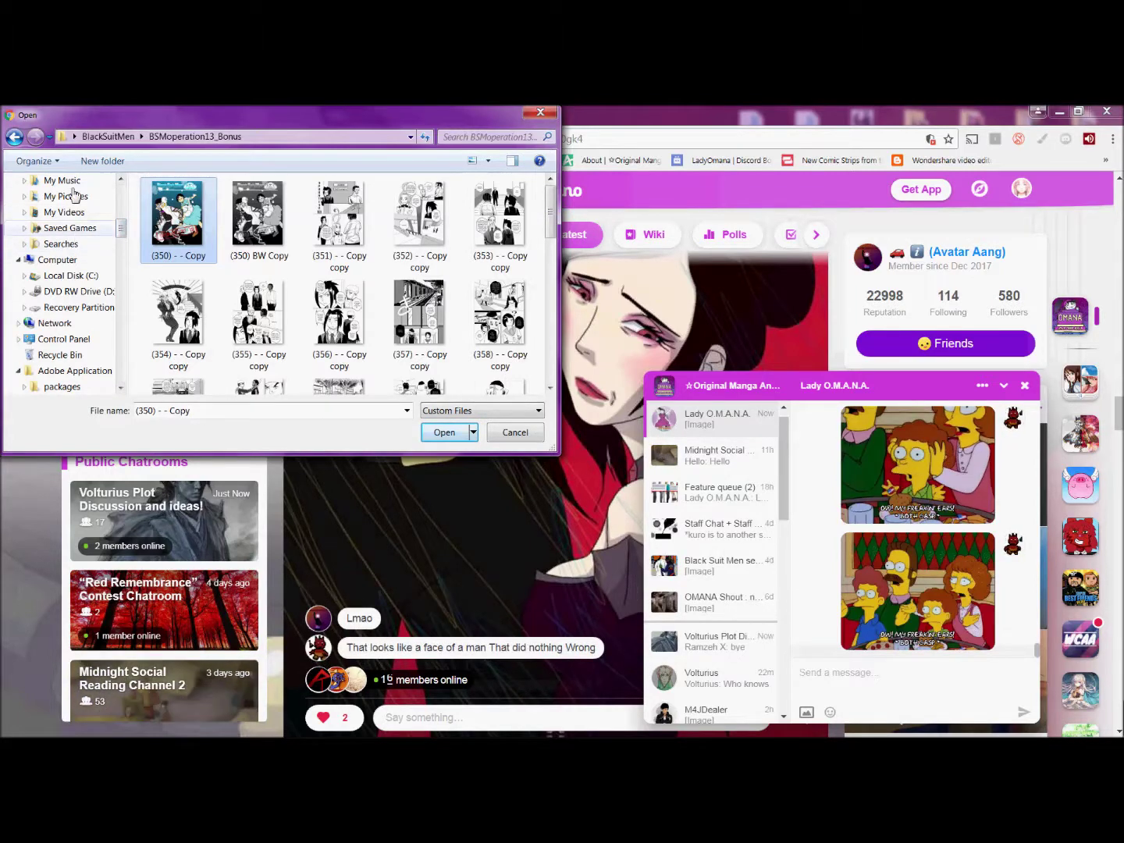
pyautogui.moveTo(120, 226); pyautogui.dragTo(119, 190)
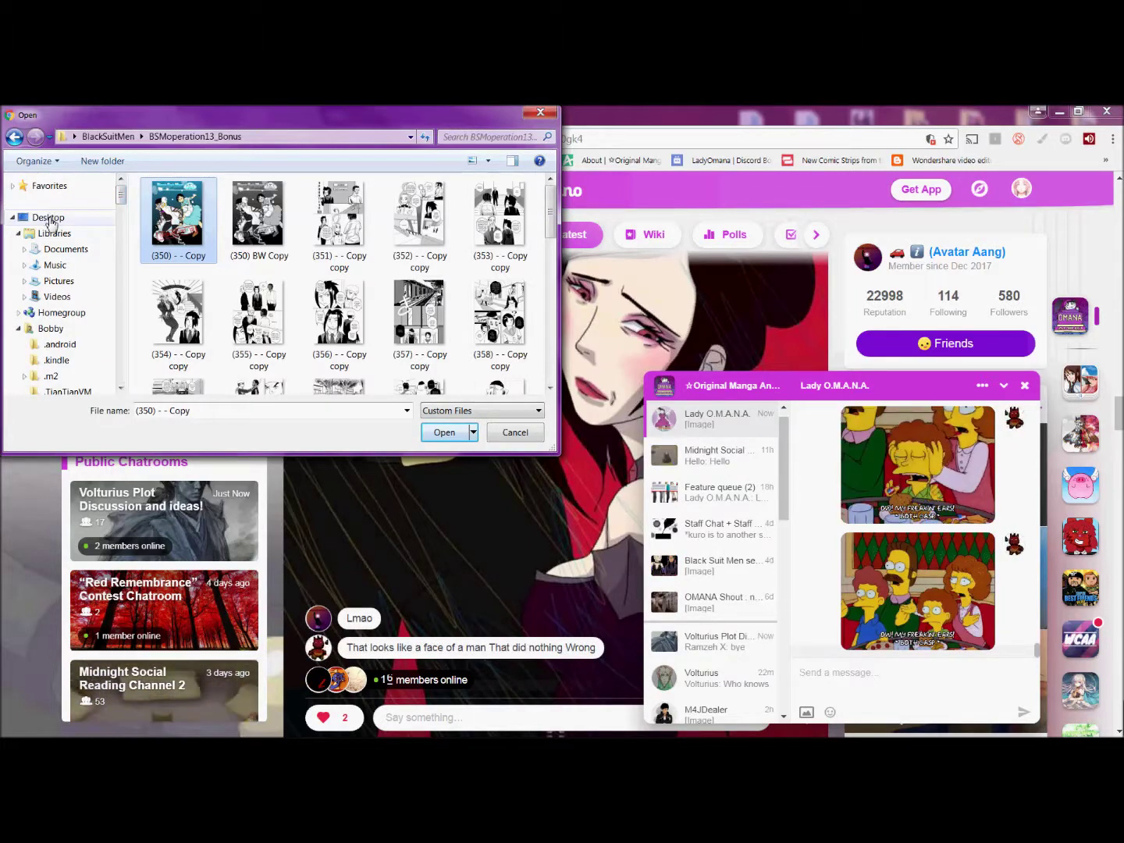
pyautogui.click(49, 218)
pyautogui.moveTo(400, 320); pyautogui.dragTo(878, 692)
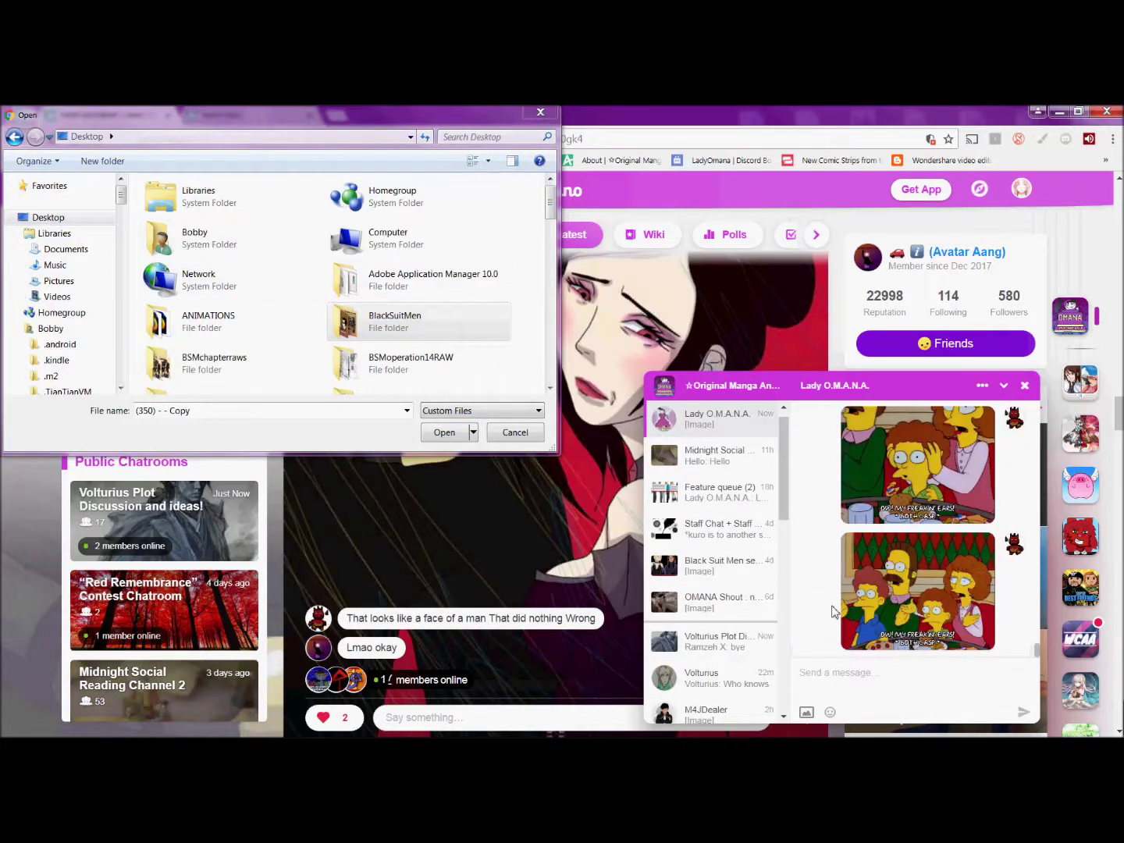
# Step: Look through the Desktop's folders and image files, including the Emulators and KUROBOX folders
pyautogui.moveTo(551, 199); pyautogui.dragTo(551, 263)
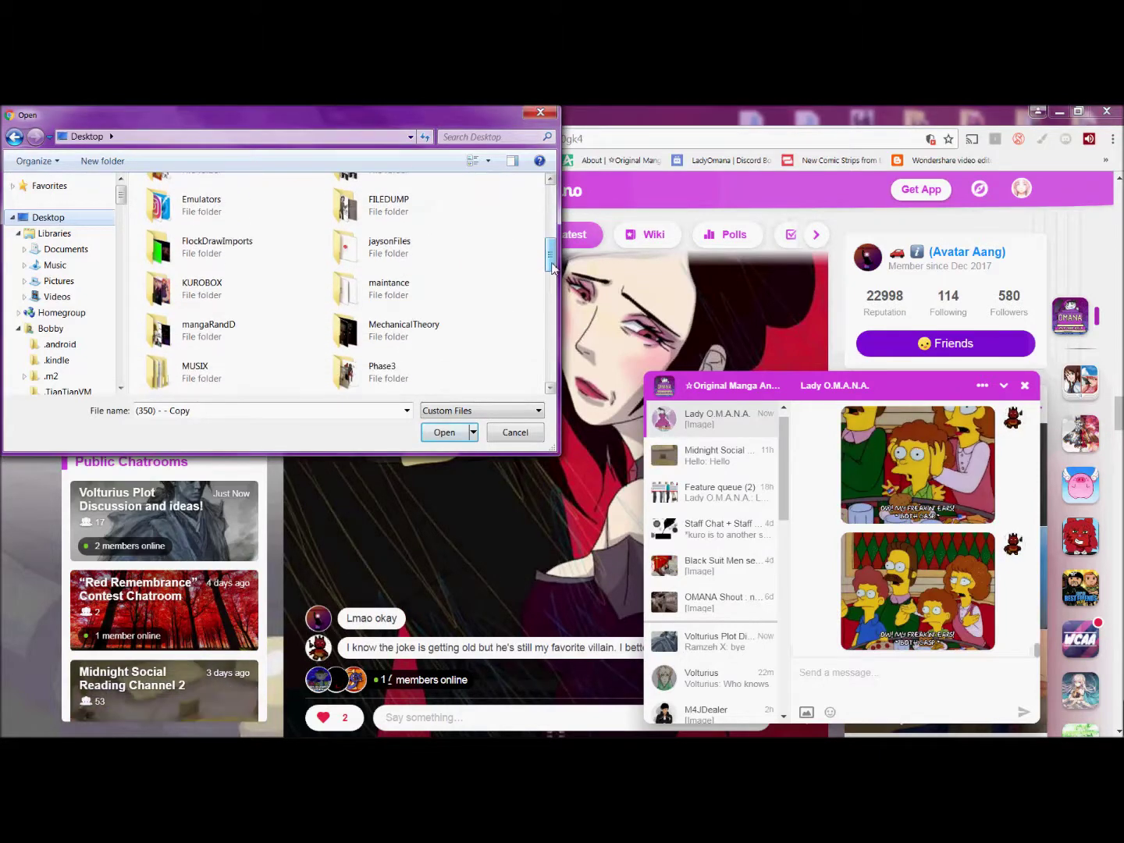
pyautogui.doubleClick(201, 214)
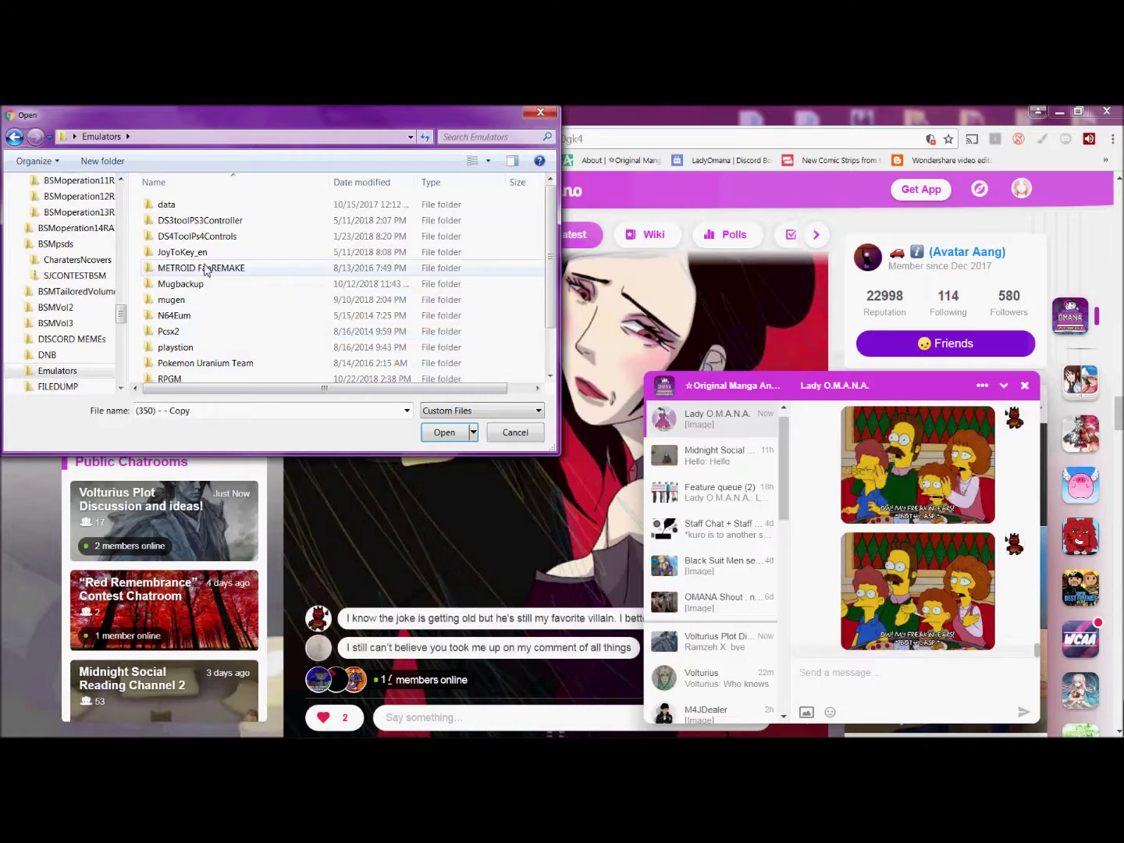
pyautogui.click(14, 136)
pyautogui.scroll(-5, 499, 348)
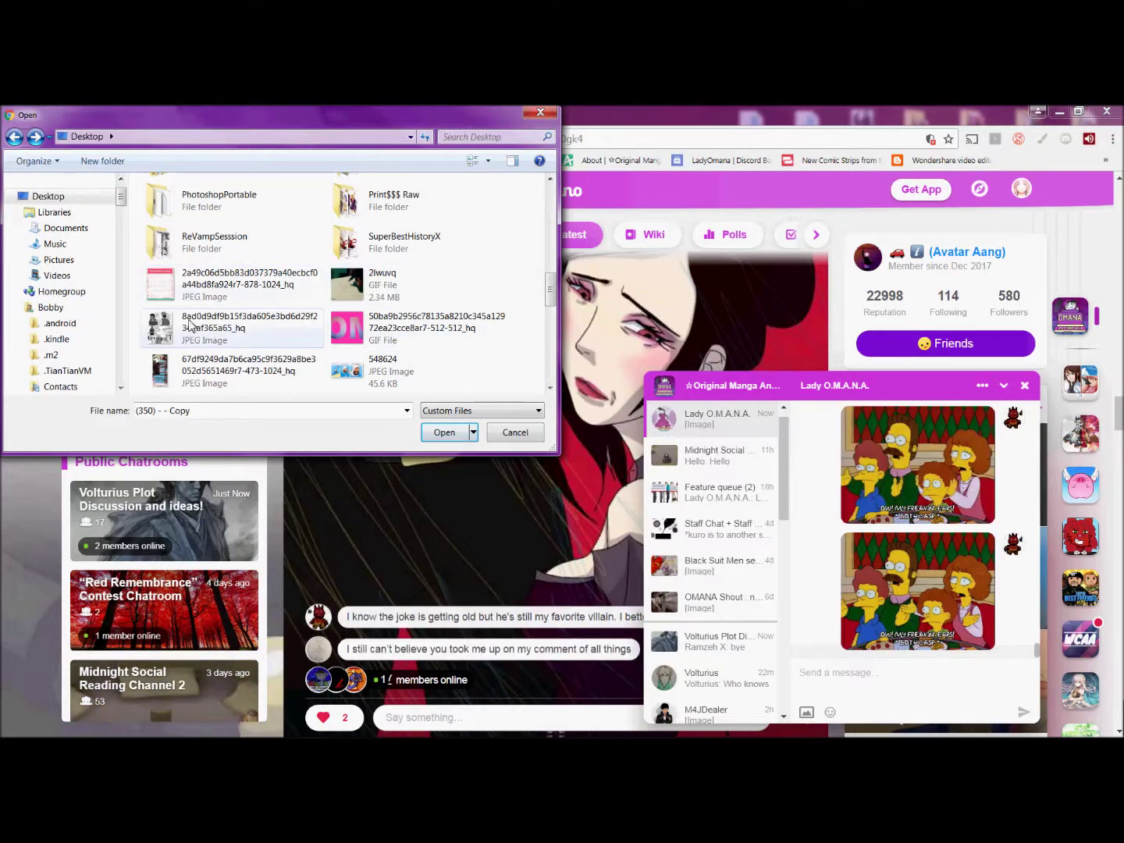
pyautogui.scroll(-3, 274, 359)
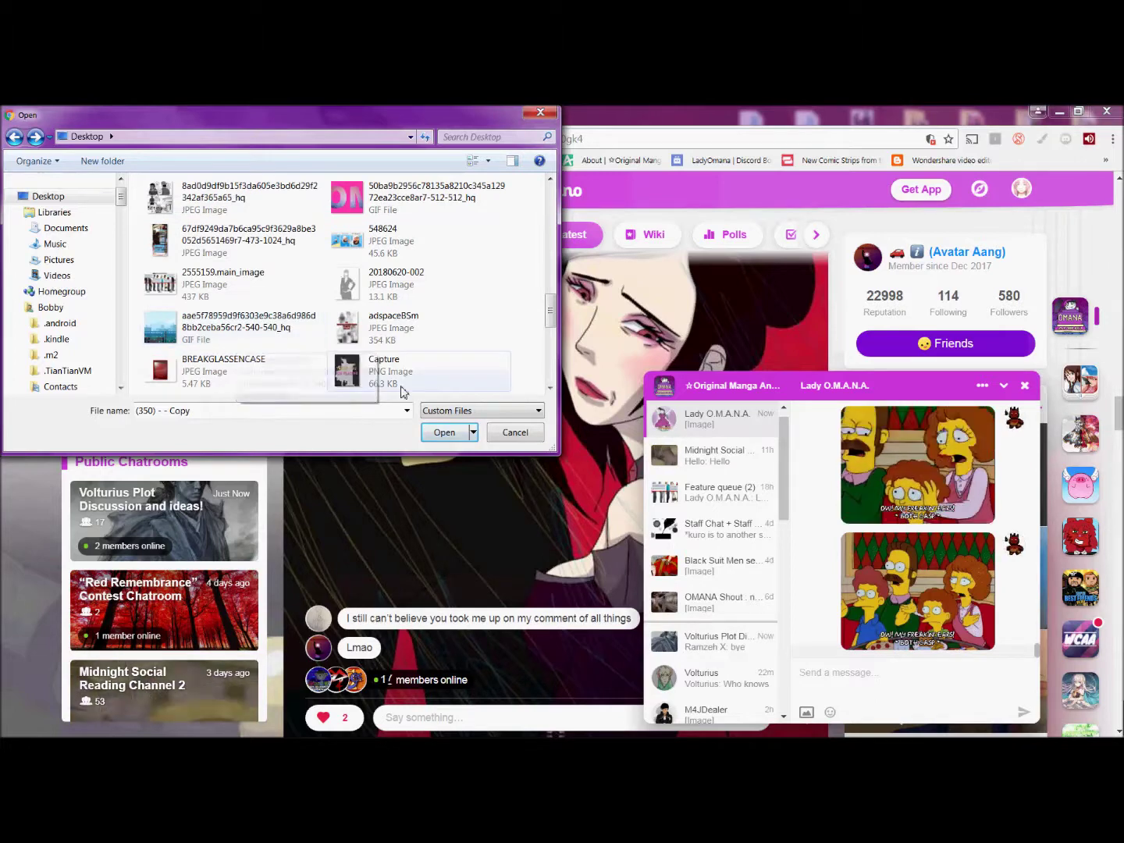
pyautogui.scroll(-5, 461, 389)
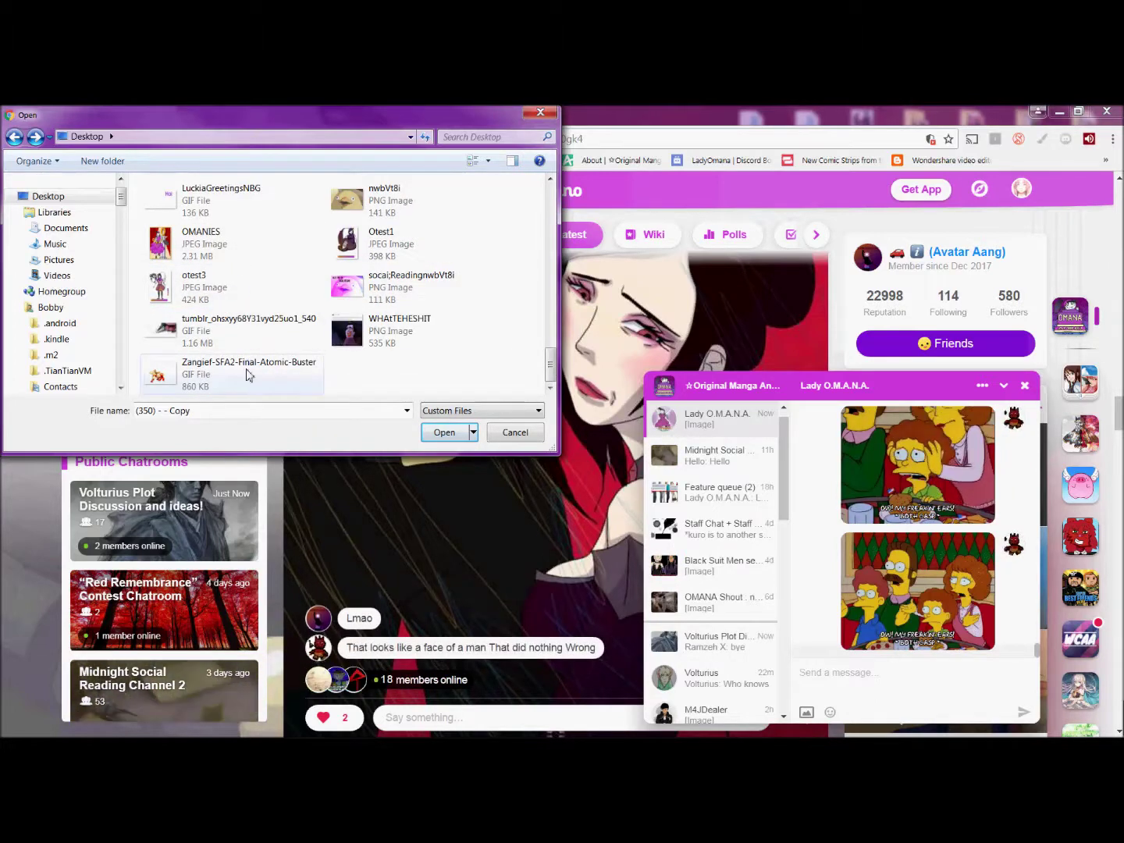
pyautogui.scroll(10, 392, 359)
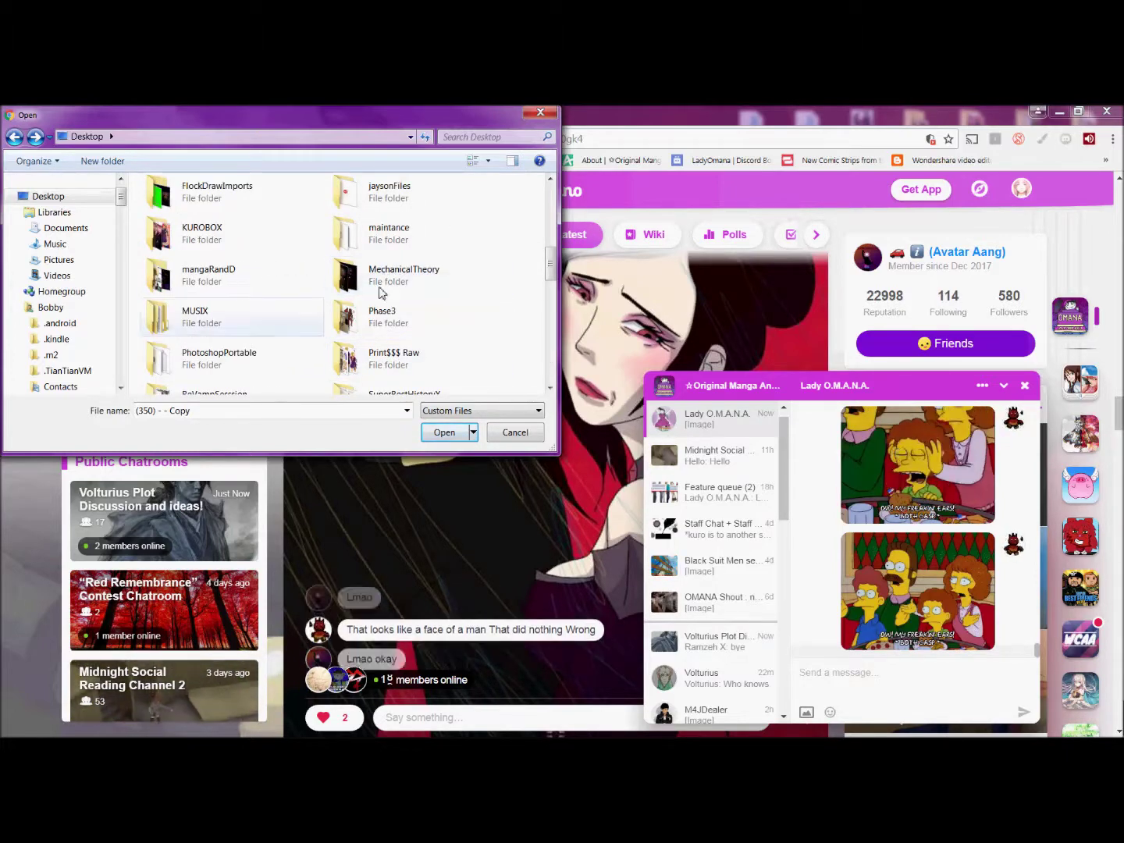
pyautogui.doubleClick(212, 247)
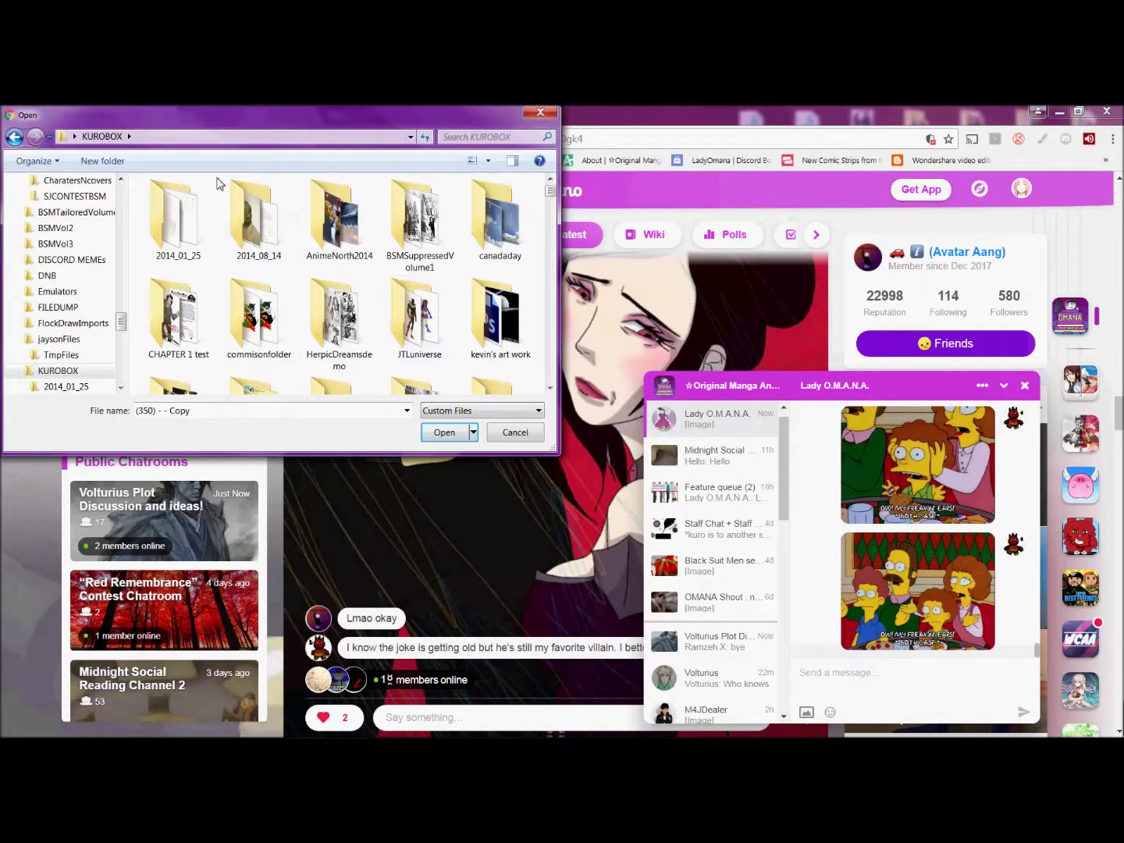
pyautogui.click(14, 137)
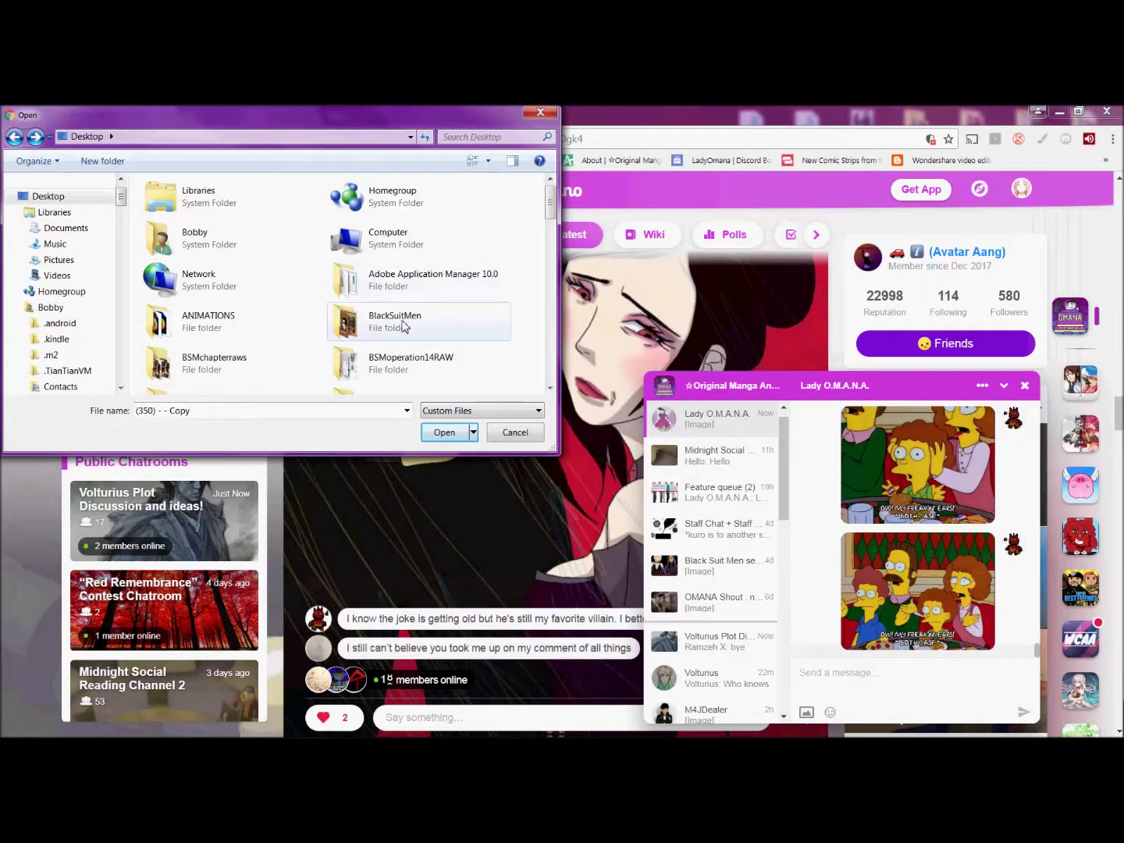
# Step: Leave the file selection and try to drop an image file from outside the browser into the message field
pyautogui.tripleClick(283, 407)
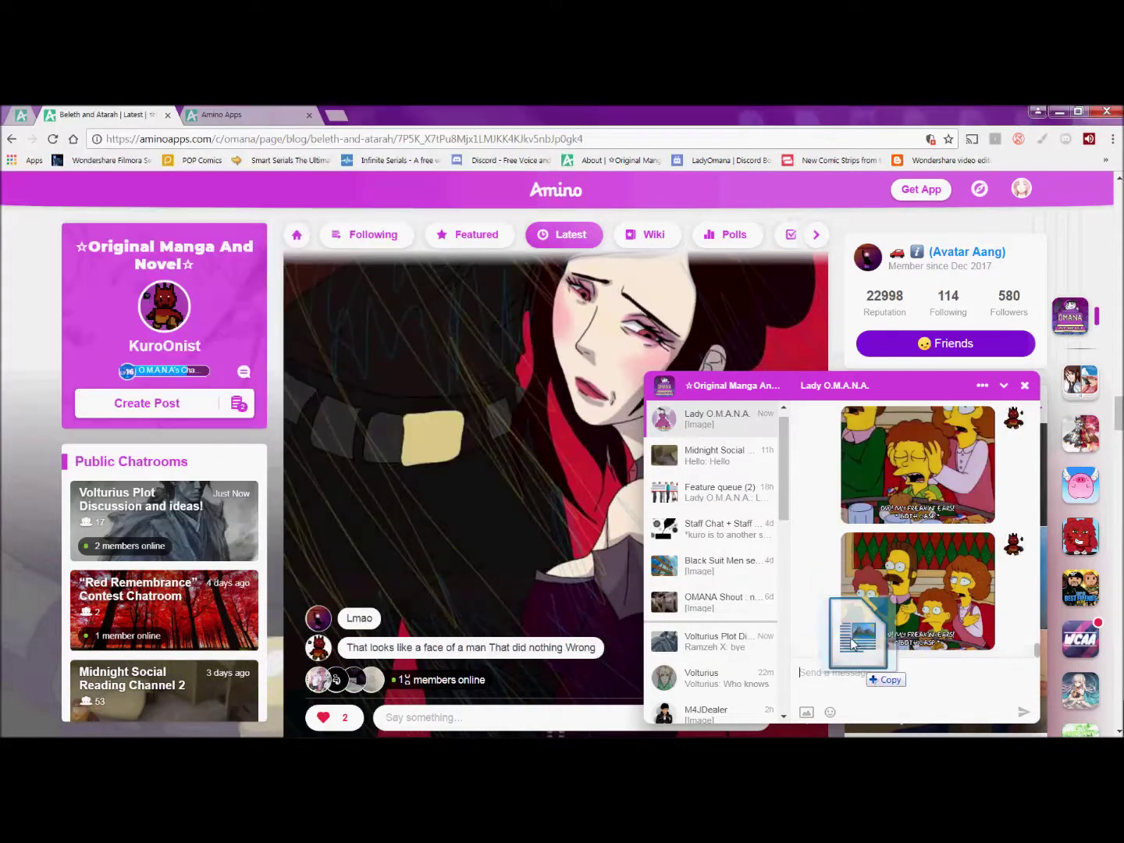
pyautogui.moveTo(853, 666); pyautogui.dragTo(870, 698)
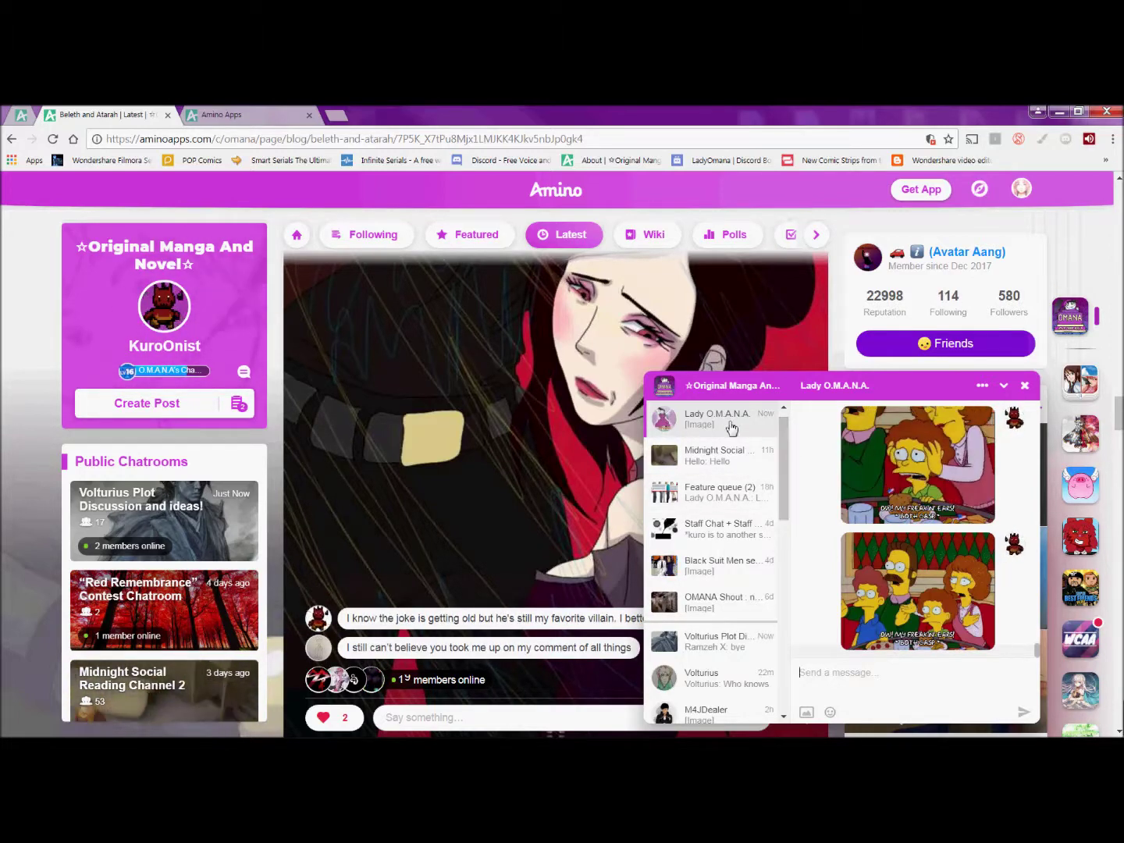
# Step: Open the Midnight Social Reading Channel 2 chat and examine its earlier messages, links and images
pyautogui.click(732, 460)
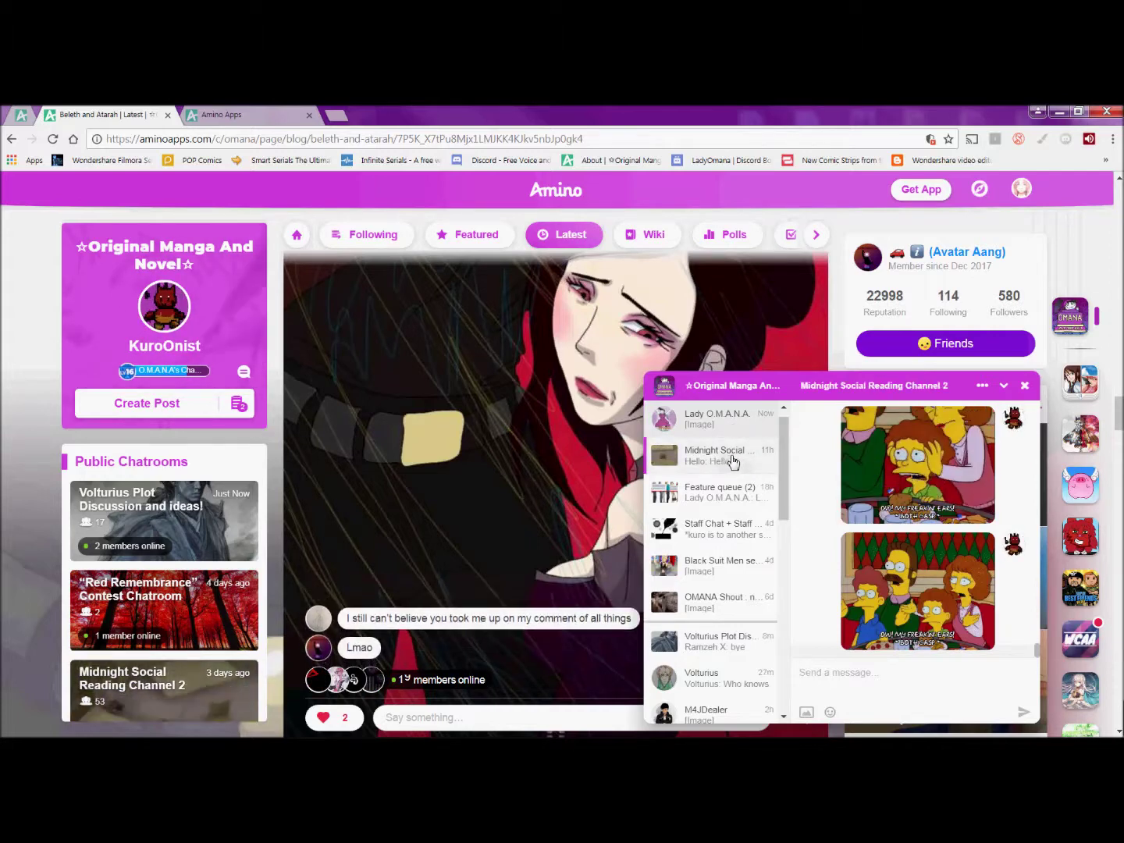
pyautogui.scroll(2, 946, 635)
pyautogui.scroll(5, 919, 621)
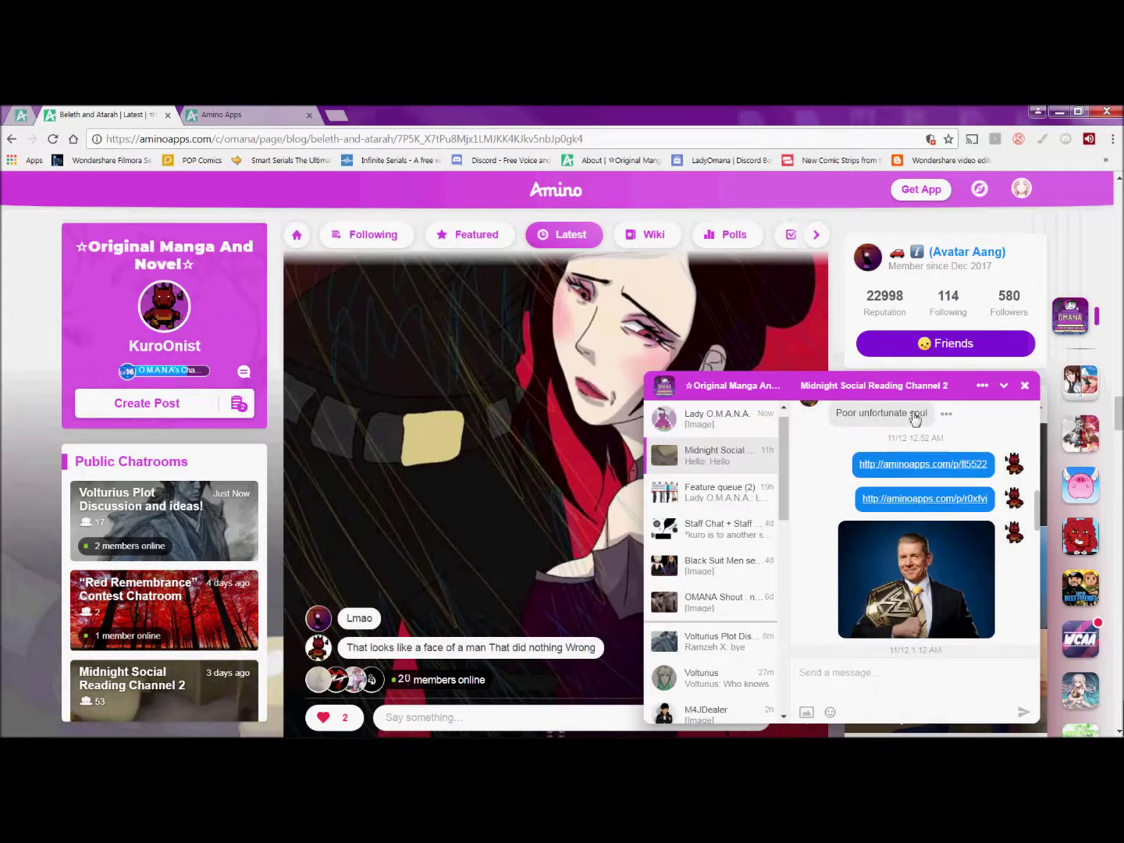
pyautogui.scroll(5, 898, 433)
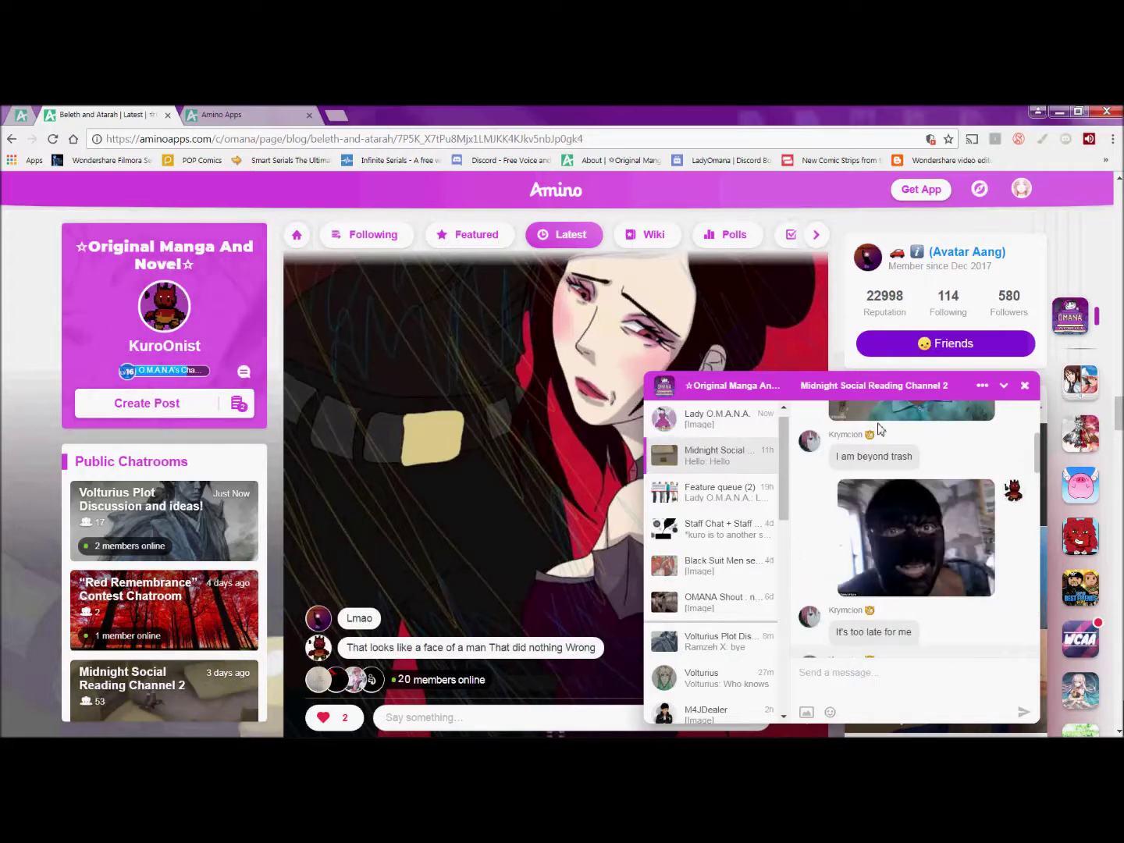
pyautogui.scroll(-3, 879, 427)
pyautogui.scroll(-2, 885, 432)
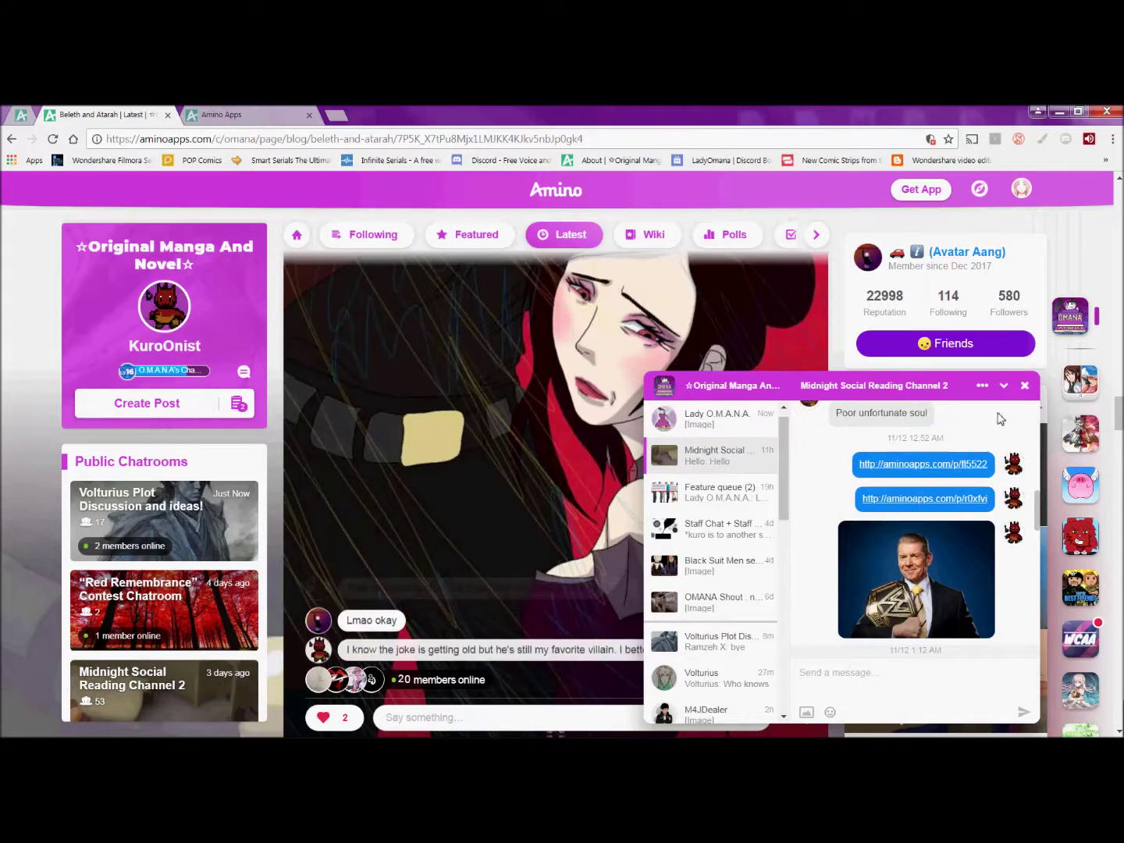
pyautogui.scroll(-5, 913, 468)
pyautogui.scroll(2, 902, 468)
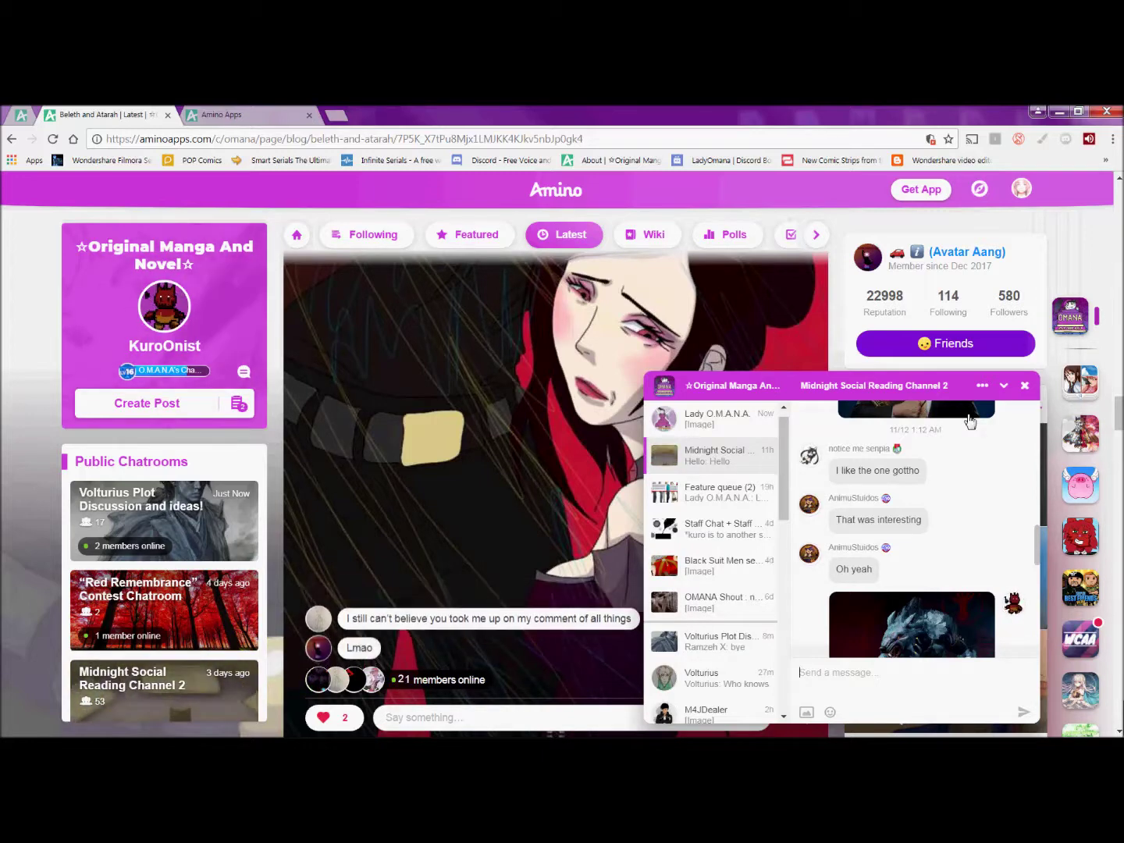
# Step: Read the rest of the Midnight Social Reading Channel 2 chat down to its newest messages
pyautogui.scroll(-5, 926, 495)
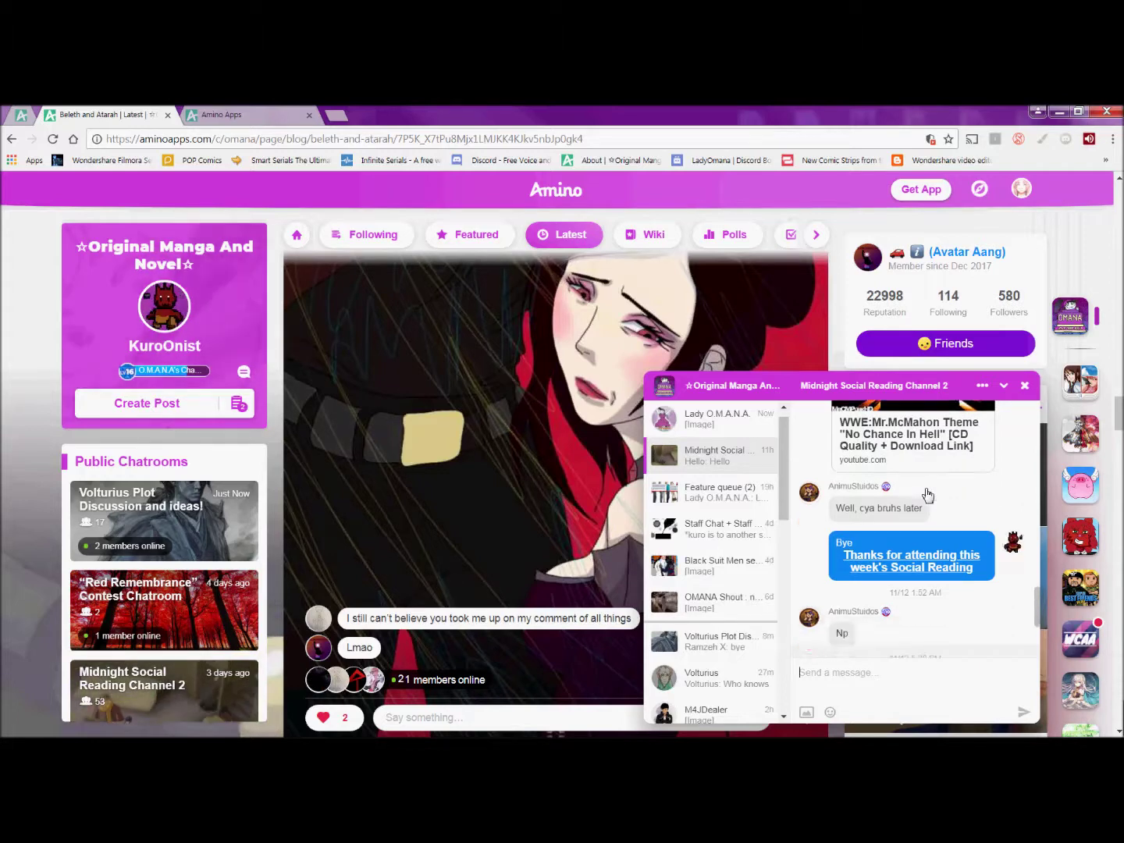
pyautogui.scroll(-1, 928, 494)
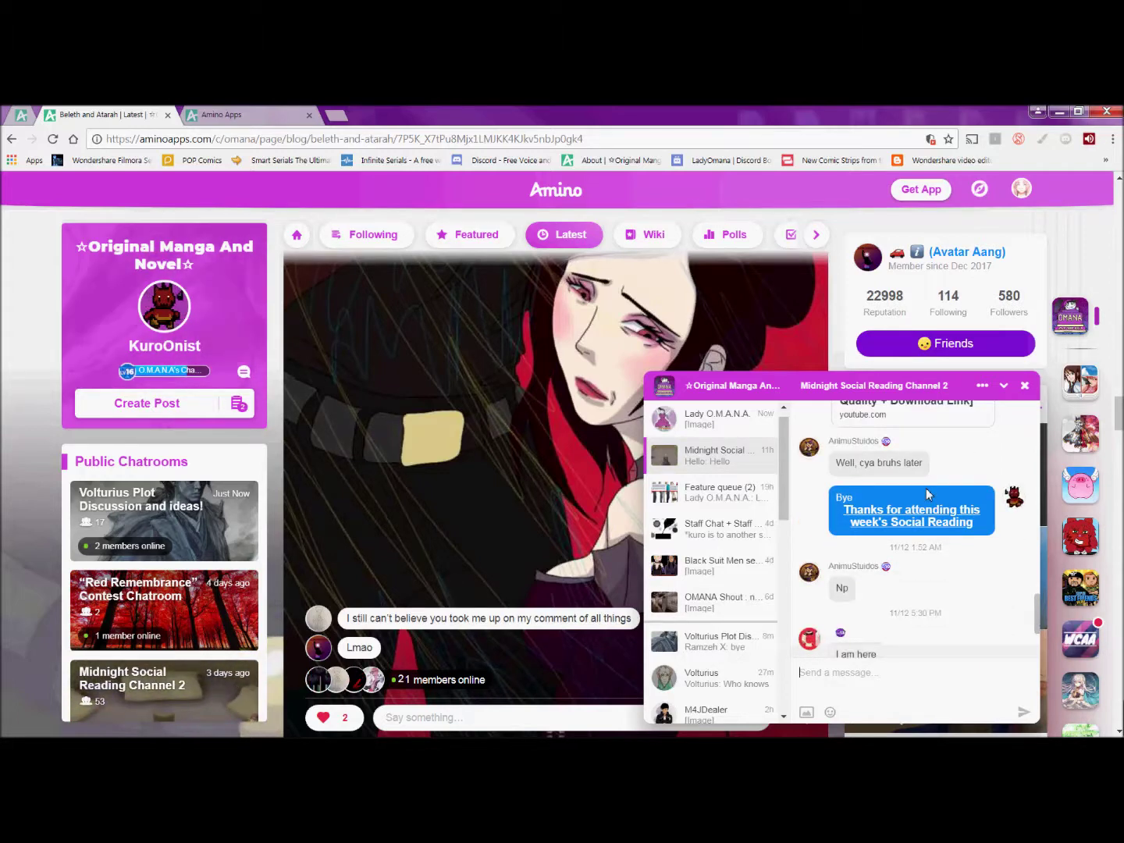
pyautogui.scroll(-3, 928, 491)
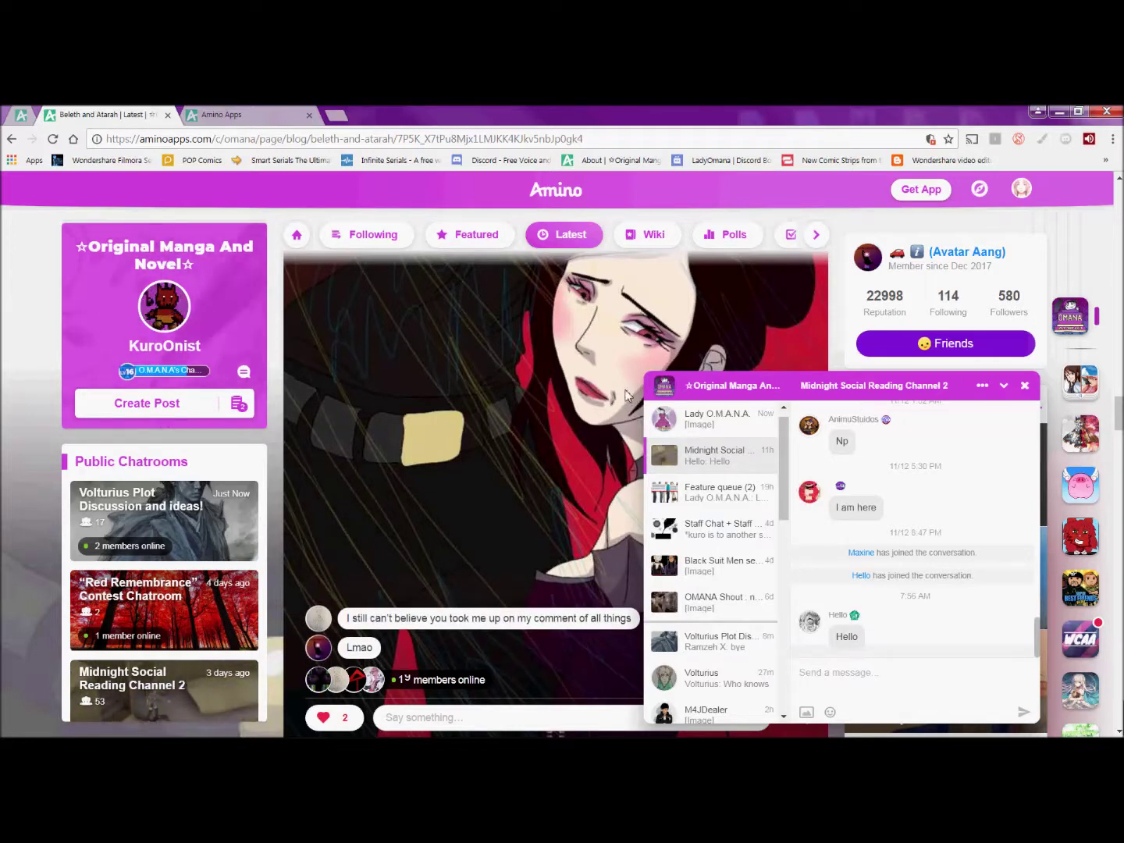
# Step: Return to the community's home page, and collapse and restore the chat window there
pyautogui.click(297, 236)
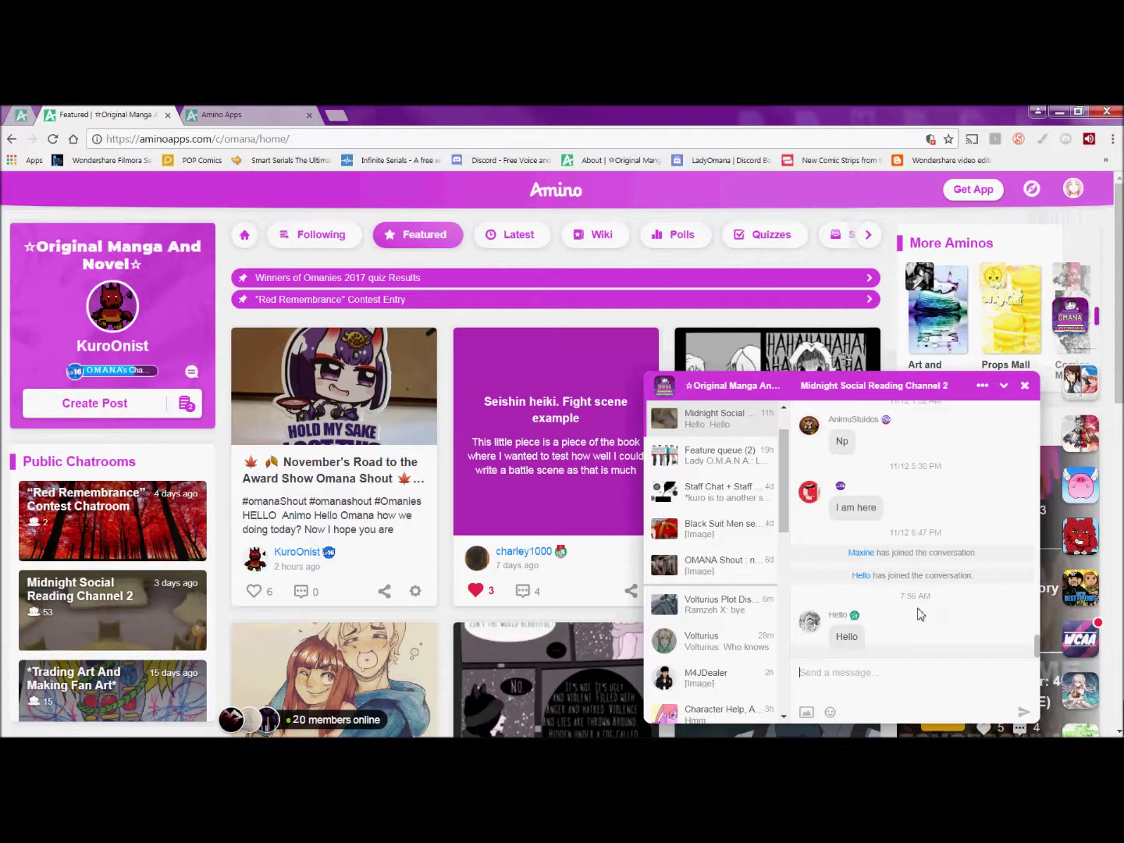
pyautogui.scroll(2, 922, 611)
pyautogui.scroll(-2, 922, 611)
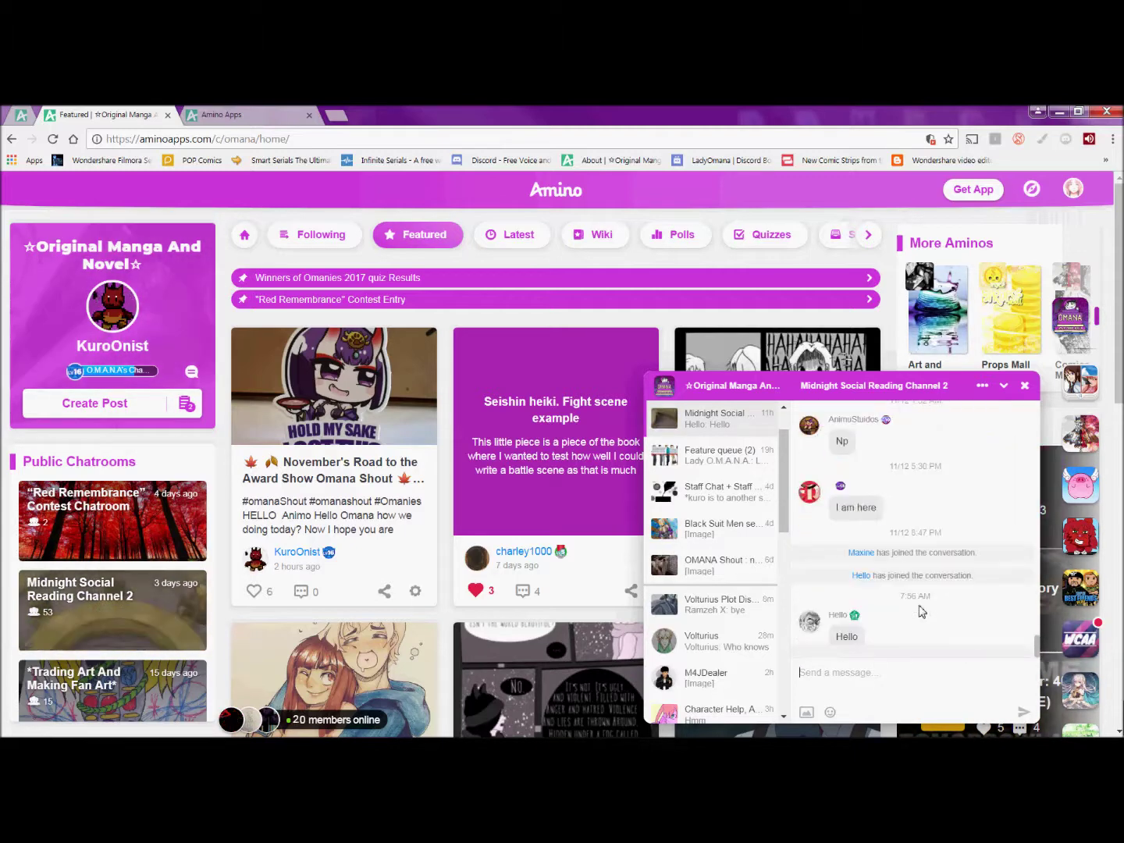
pyautogui.click(826, 669)
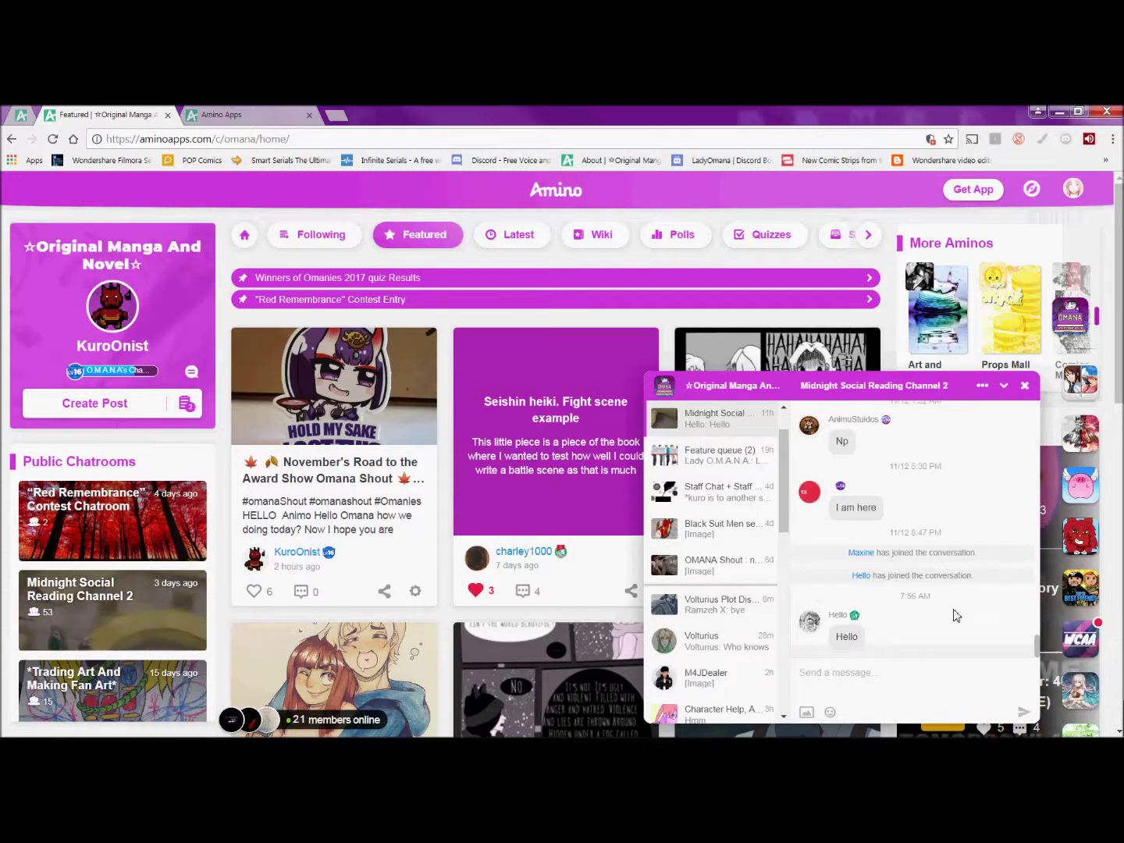
pyautogui.click(1004, 386)
pyautogui.click(982, 703)
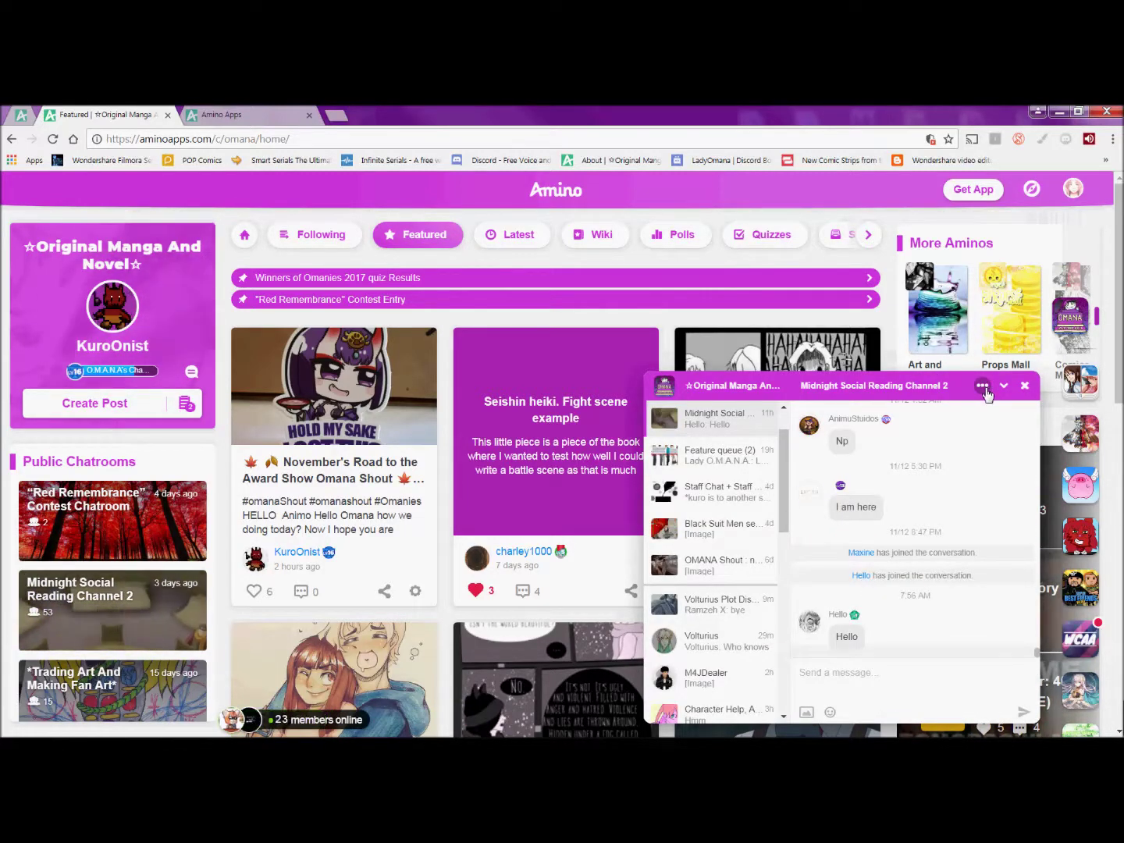
# Step: Open the details of Midnight Social Reading Channel 2 and examine its organizer, description, rules and member list
pyautogui.click(983, 386)
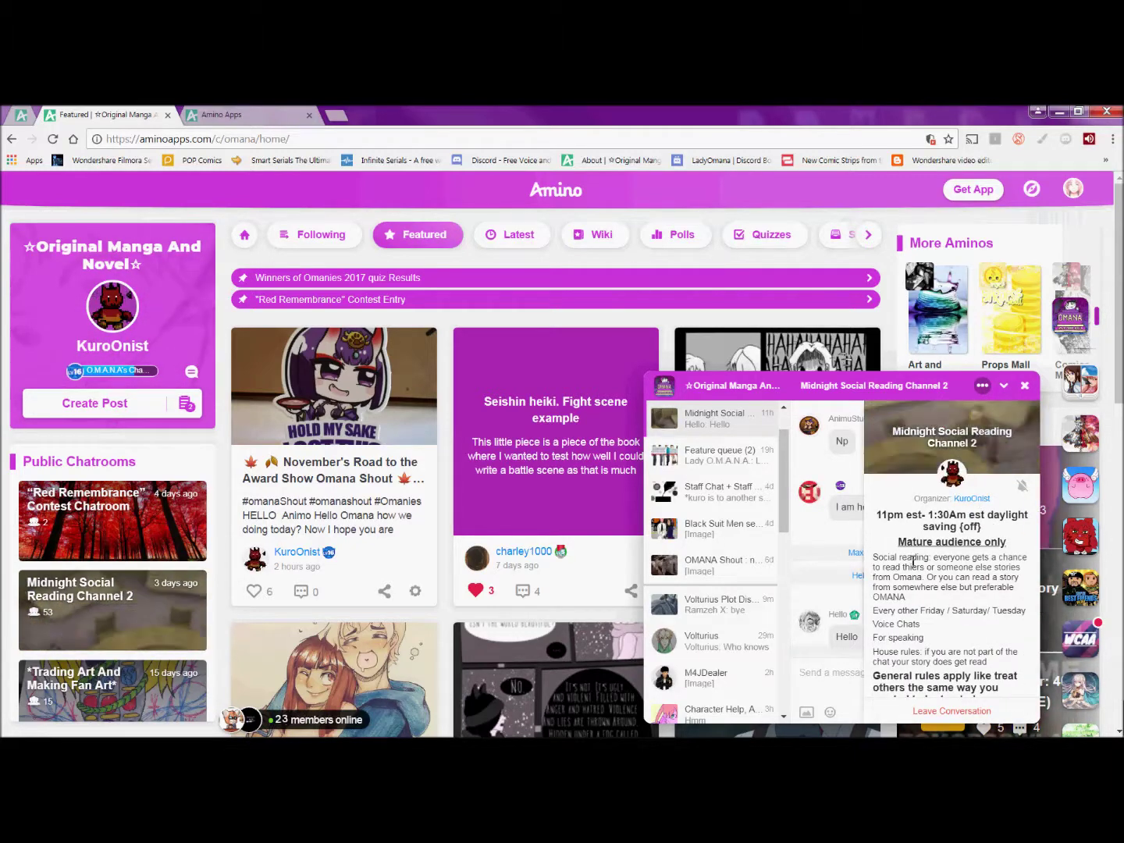
pyautogui.scroll(-2, 984, 547)
pyautogui.scroll(-5, 982, 559)
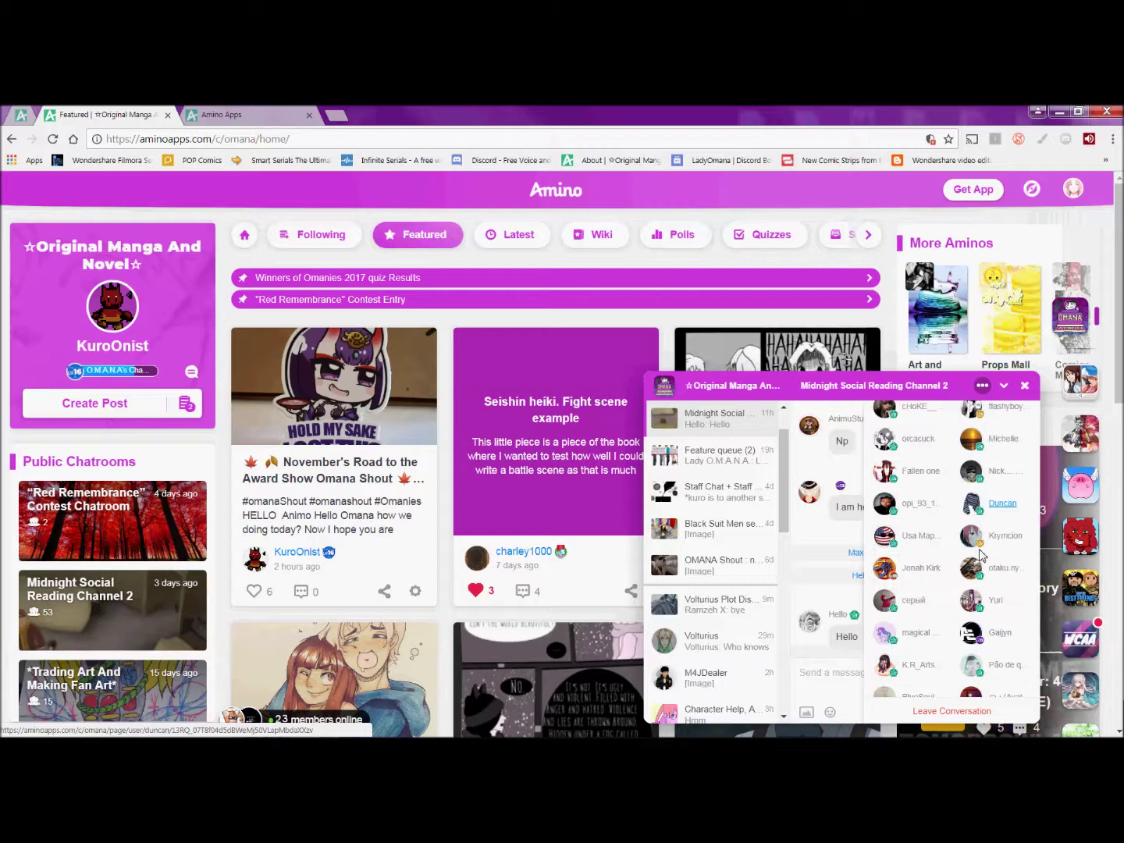
pyautogui.scroll(7, 981, 555)
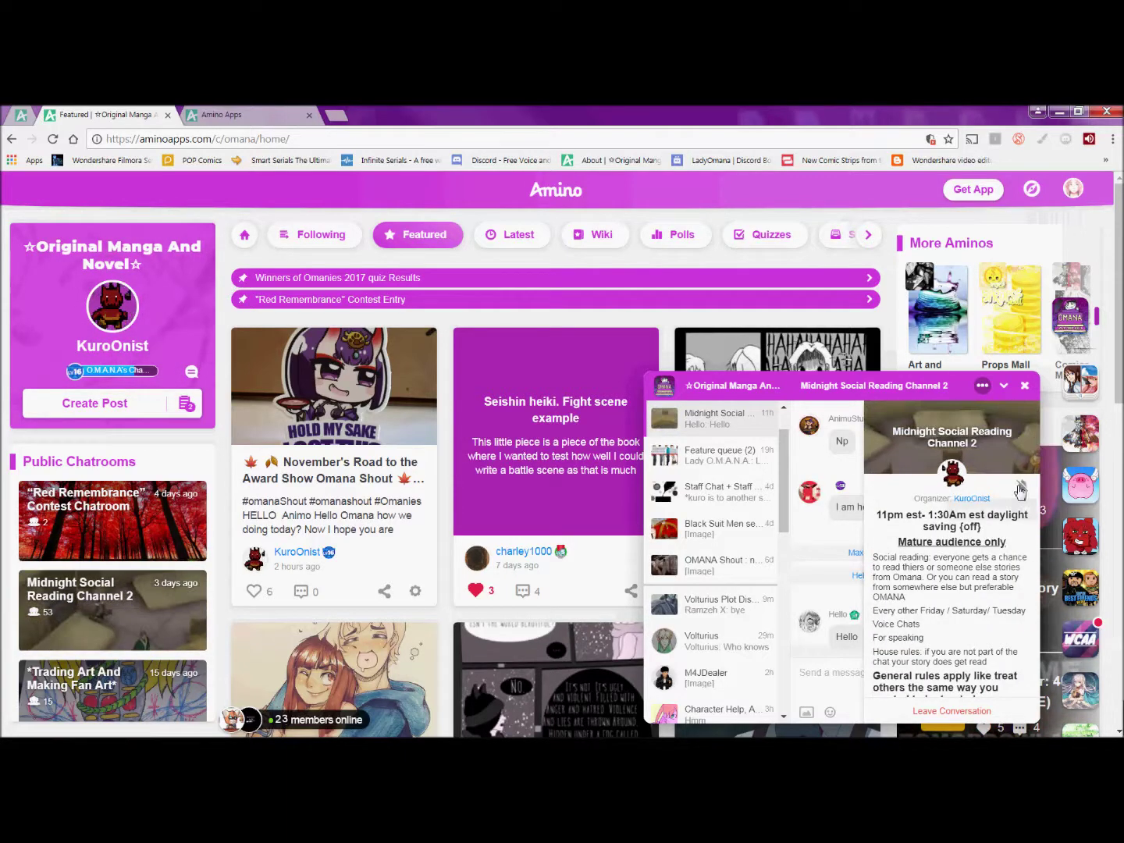
pyautogui.scroll(-2, 940, 543)
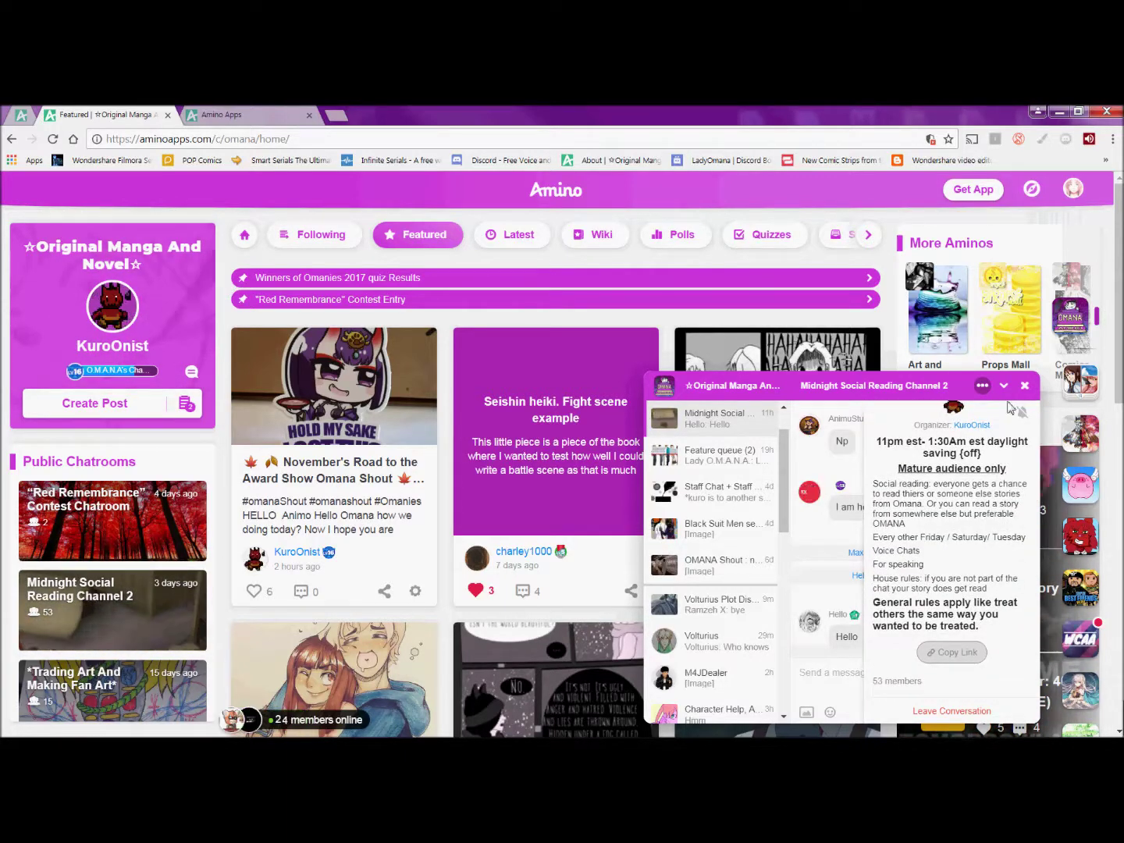
pyautogui.scroll(3, 1031, 476)
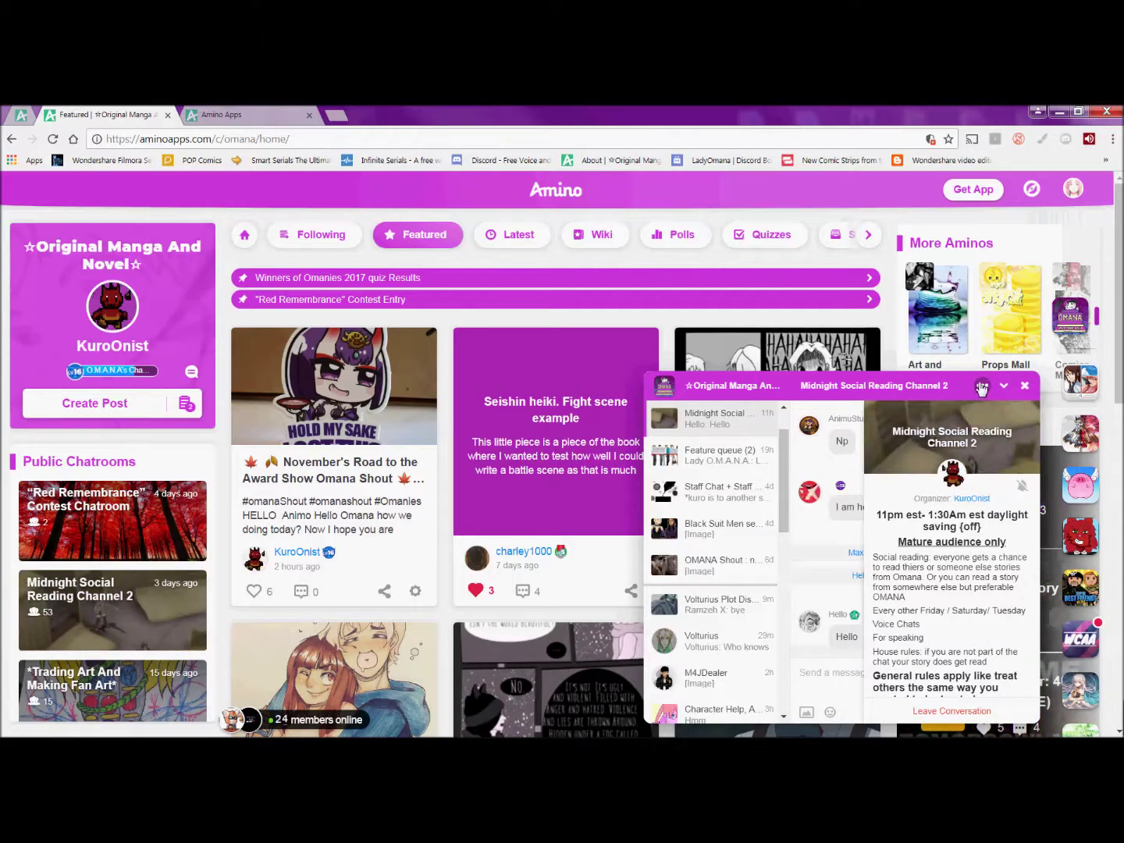
# Step: Copy the chatroom's link from its details and open it in a new browser tab
pyautogui.scroll(-3, 978, 520)
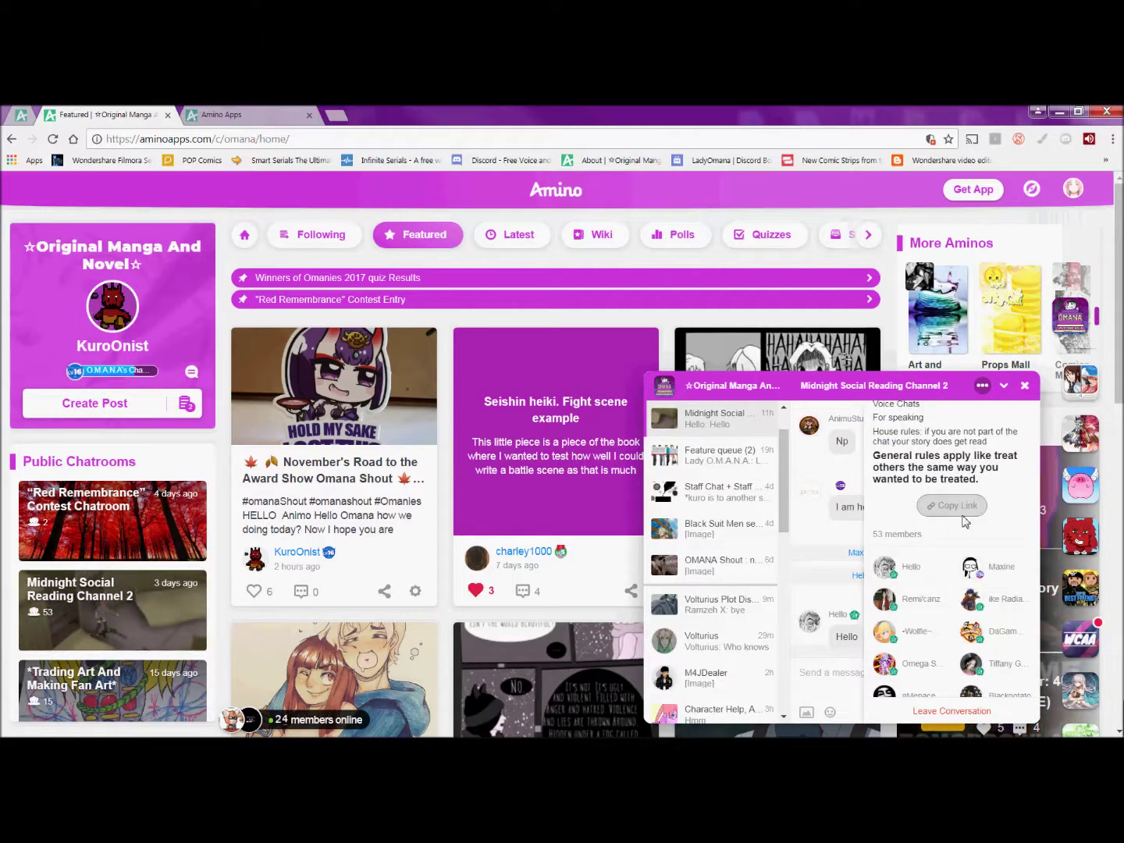
pyautogui.click(961, 515)
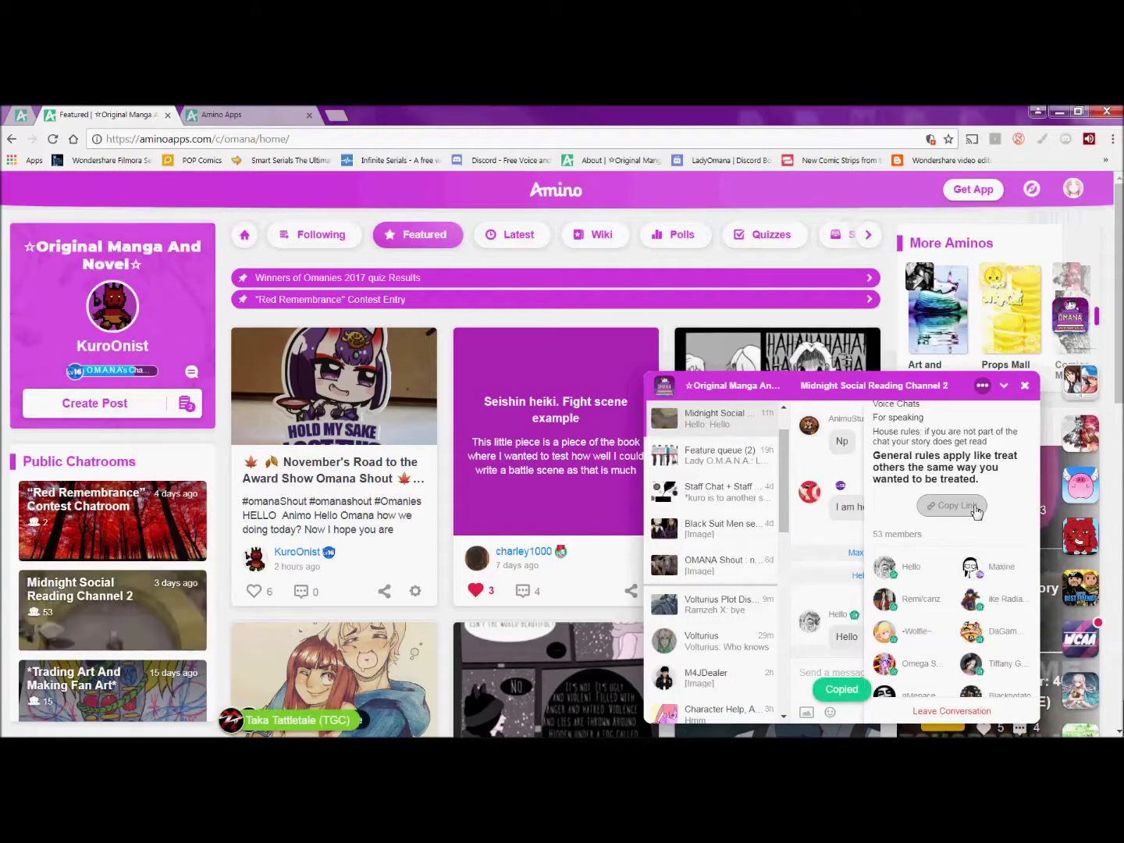
pyautogui.scroll(-4, 929, 585)
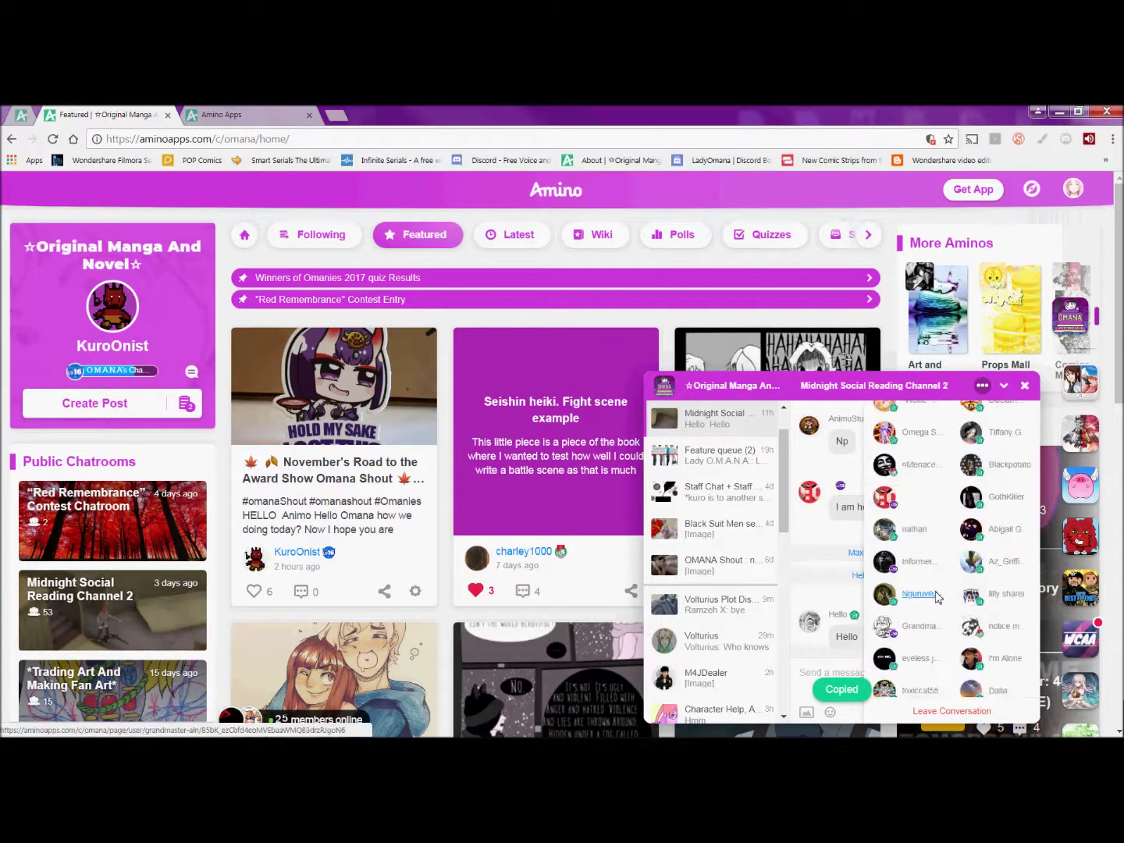
pyautogui.click(336, 114)
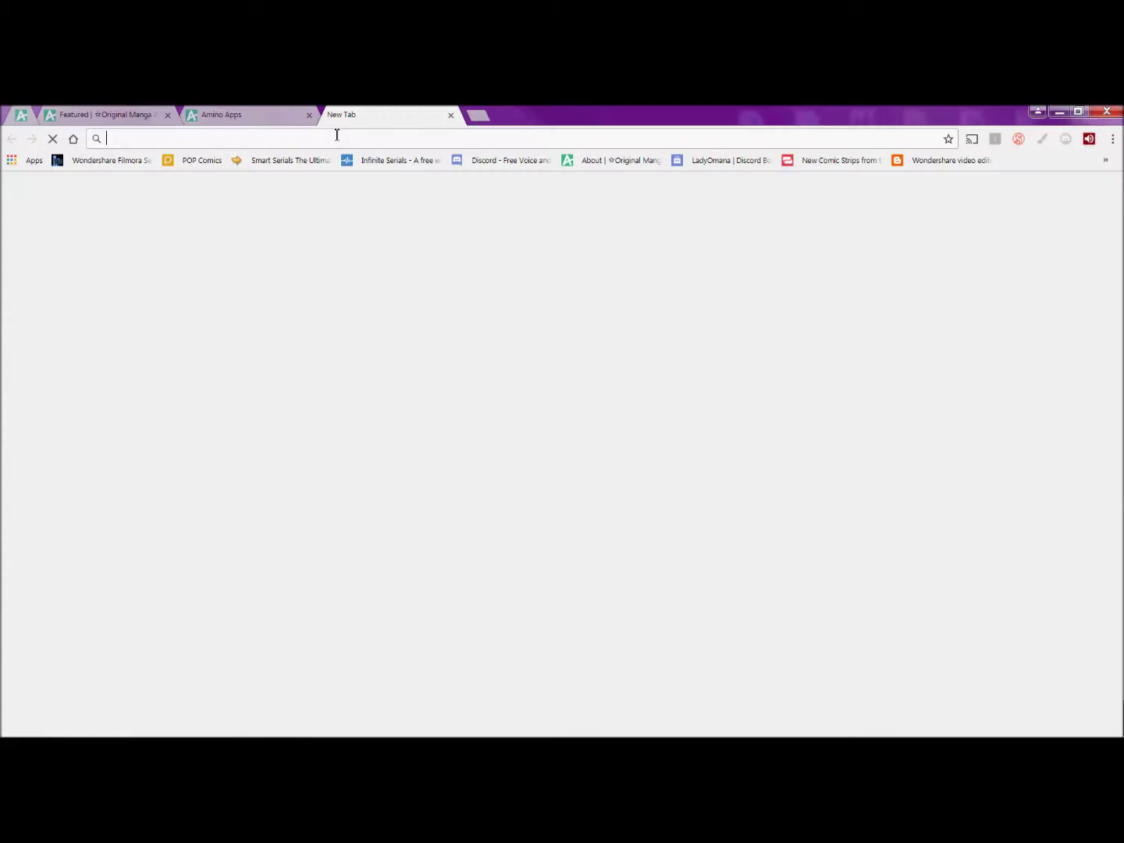
pyautogui.hotkey('ctrl', 'v')
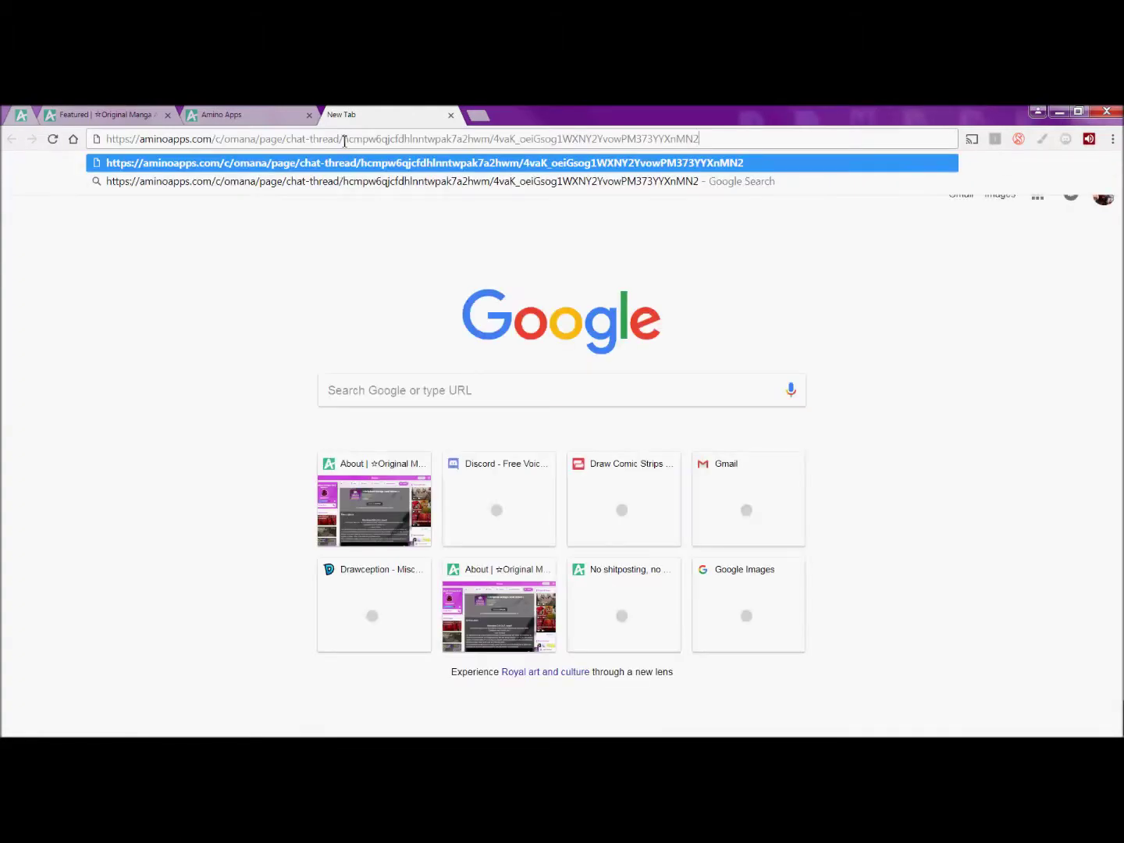
pyautogui.press('Return')
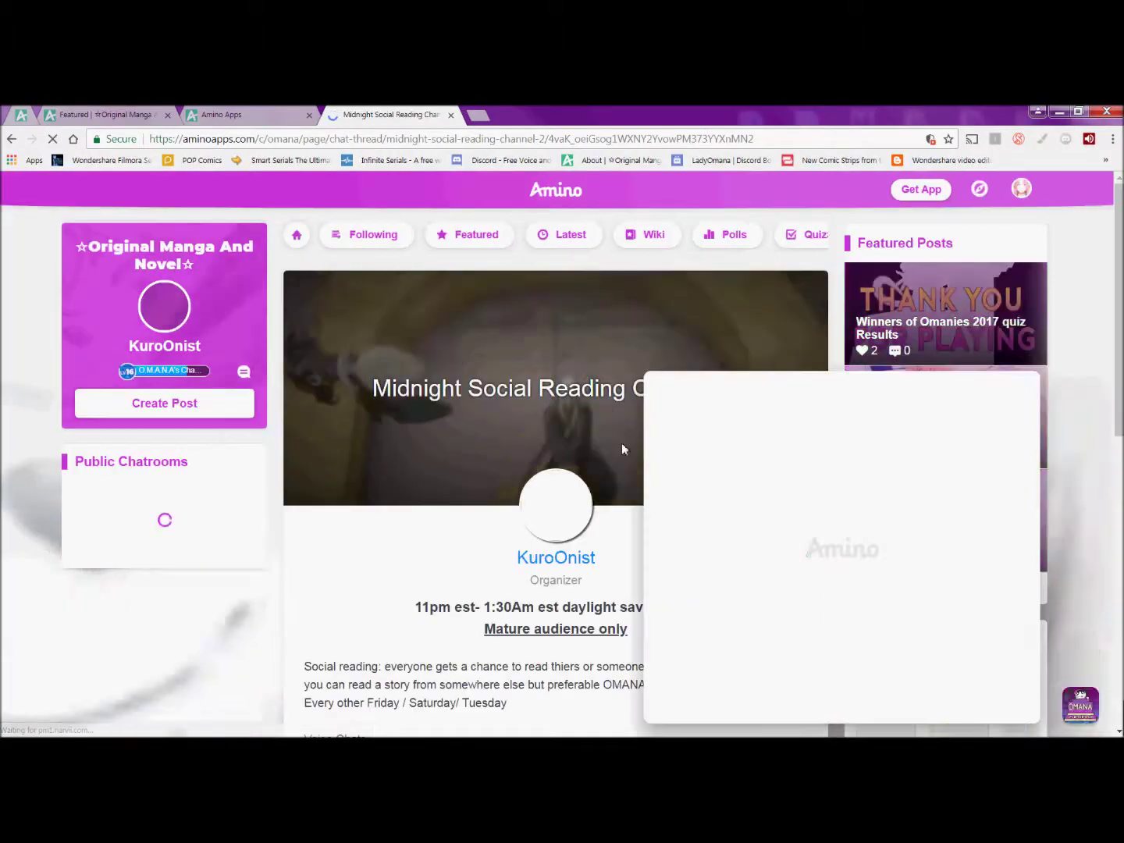
# Step: Examine the chatroom's public page, including its description, rules, join option, members and sharing options
pyautogui.scroll(-2, 578, 371)
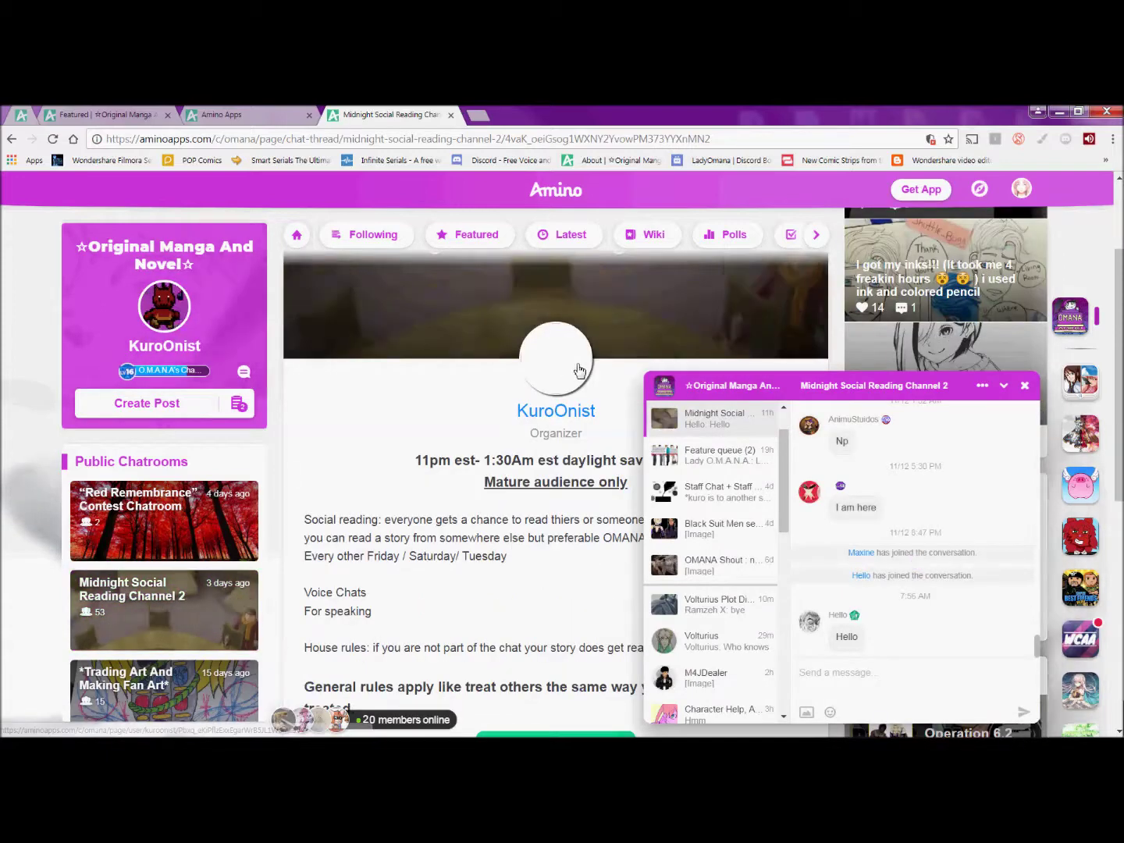
pyautogui.scroll(-5, 579, 371)
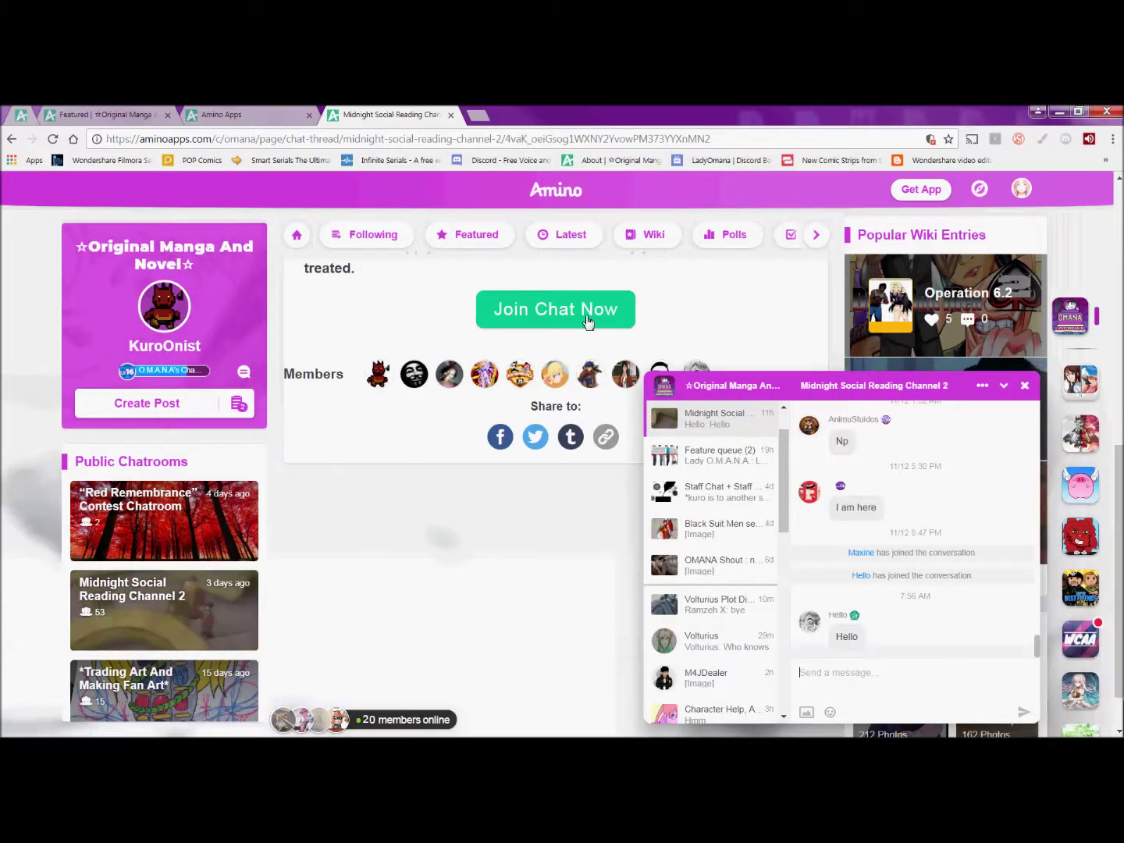
pyautogui.scroll(1, 587, 322)
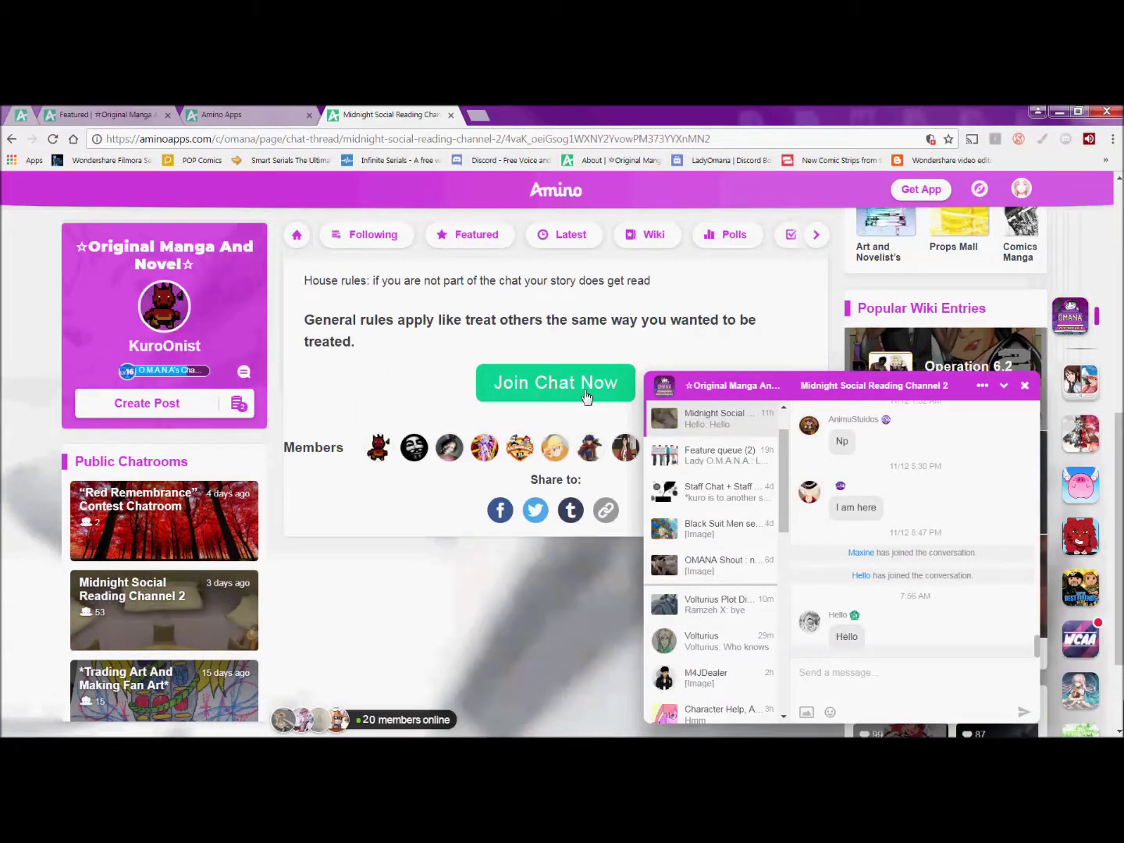
pyautogui.scroll(2, 590, 394)
pyautogui.scroll(-1, 617, 554)
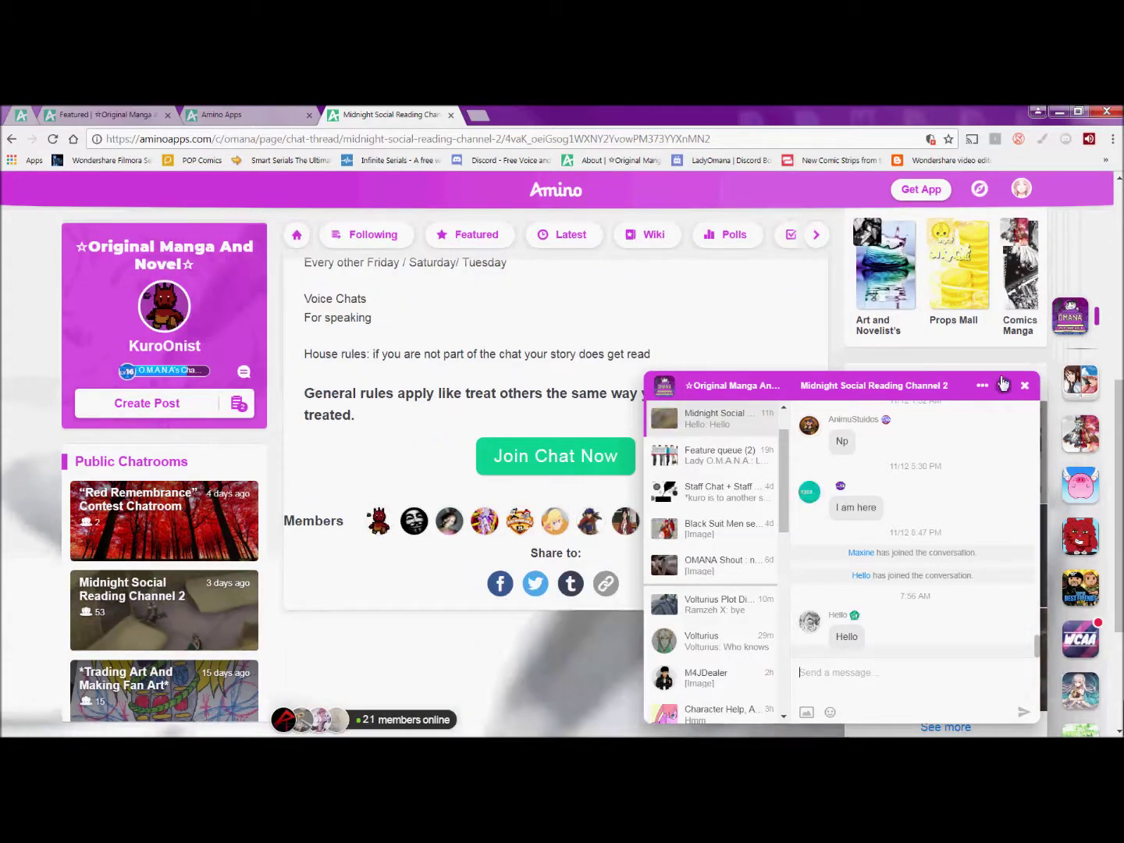
# Step: Collapse and restore the chat window twice on the chatroom's page
pyautogui.click(1003, 382)
pyautogui.click(961, 706)
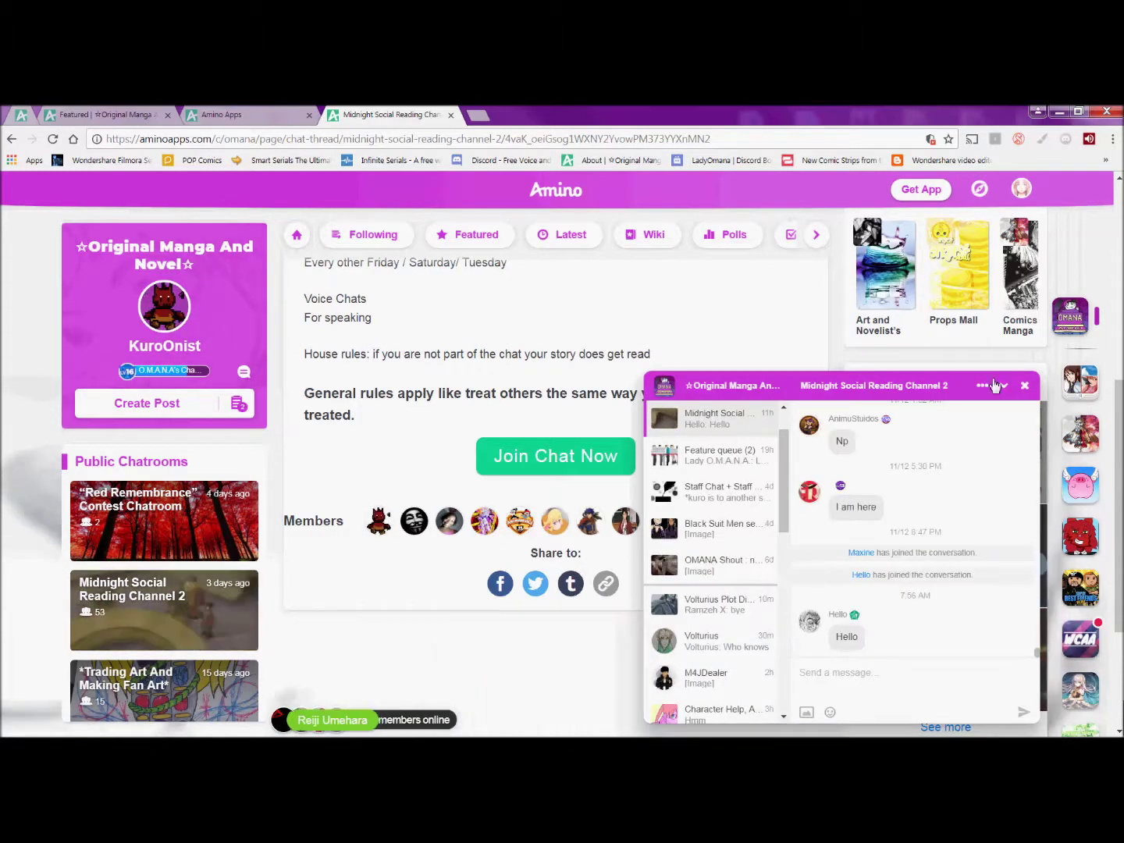
pyautogui.click(1000, 385)
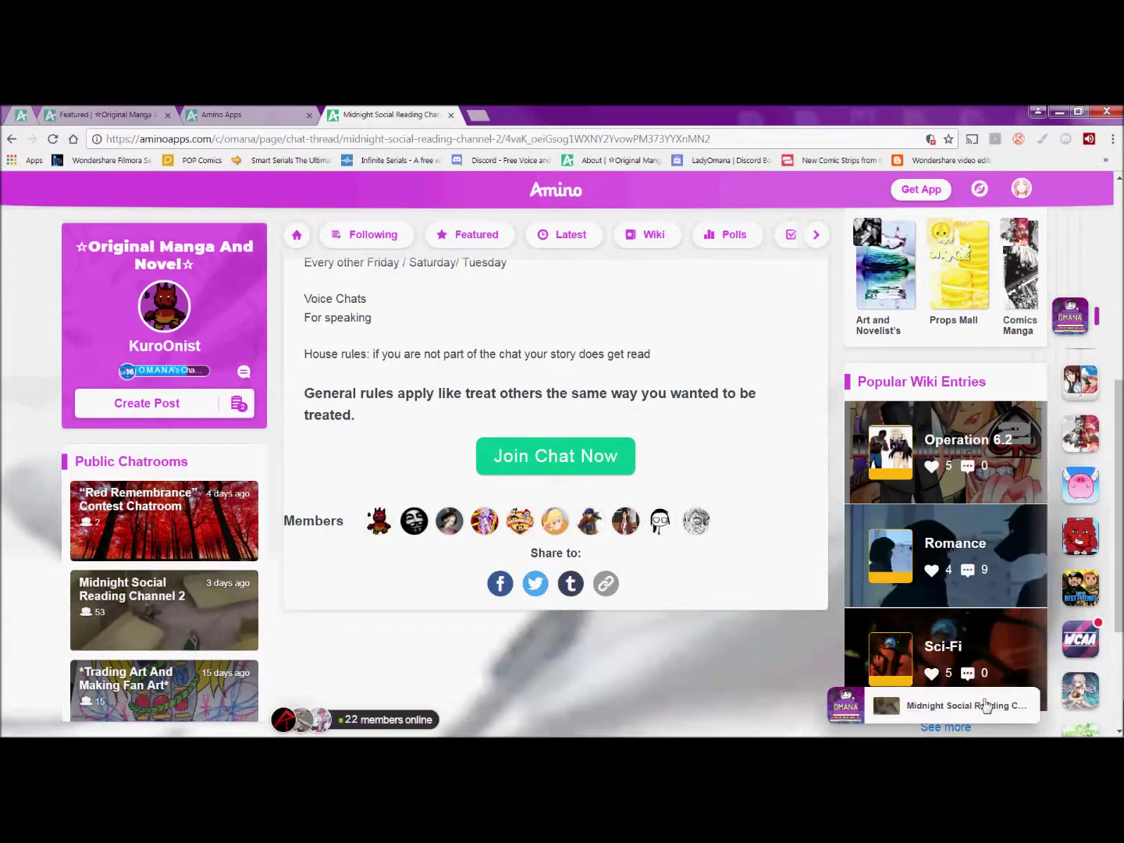
pyautogui.click(986, 706)
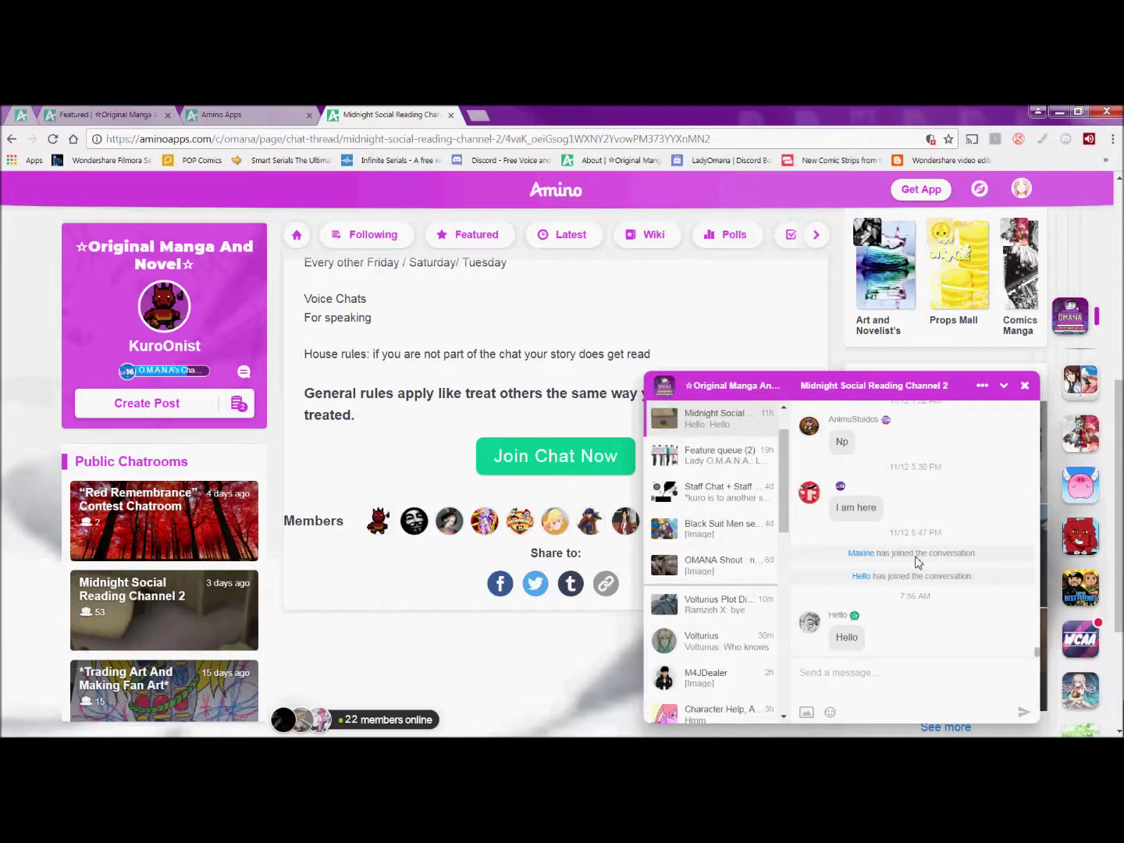
# Step: Reopen the chatroom's details in the chat window and look through the full member list and description
pyautogui.click(982, 385)
pyautogui.scroll(-1, 968, 666)
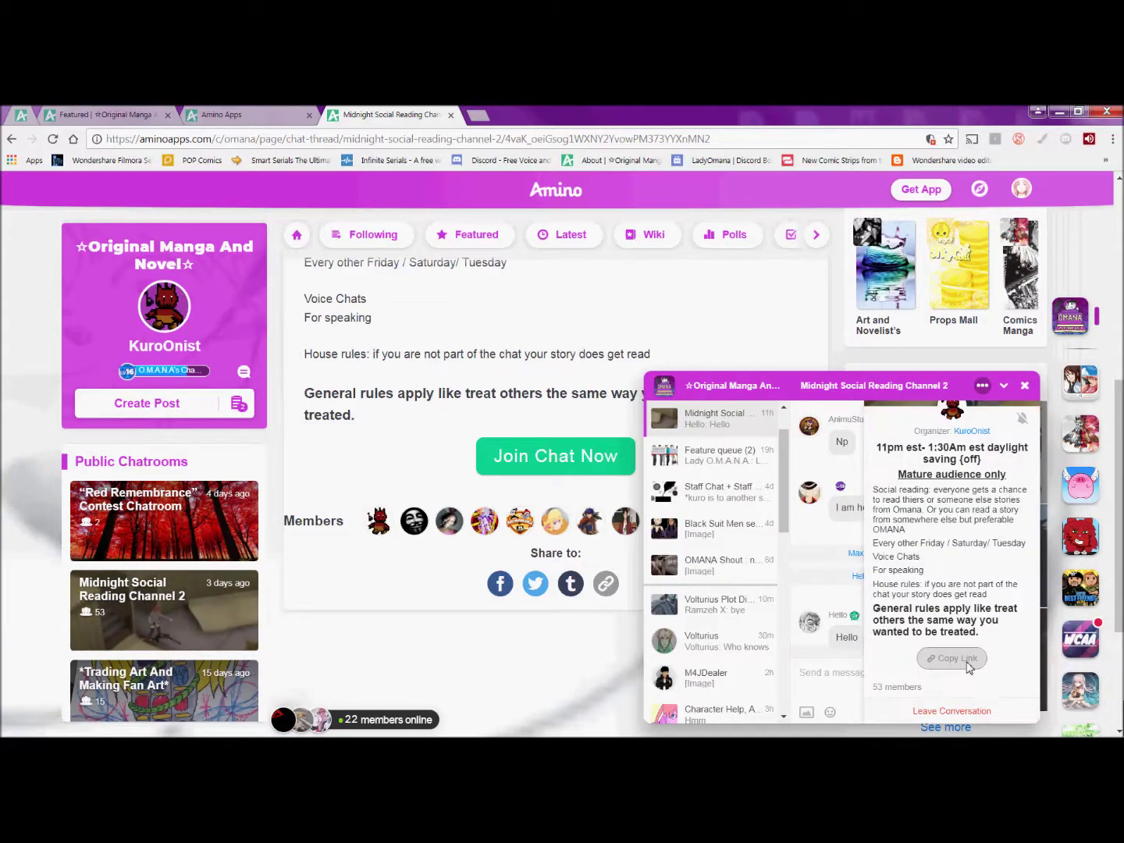
pyautogui.scroll(-5, 968, 666)
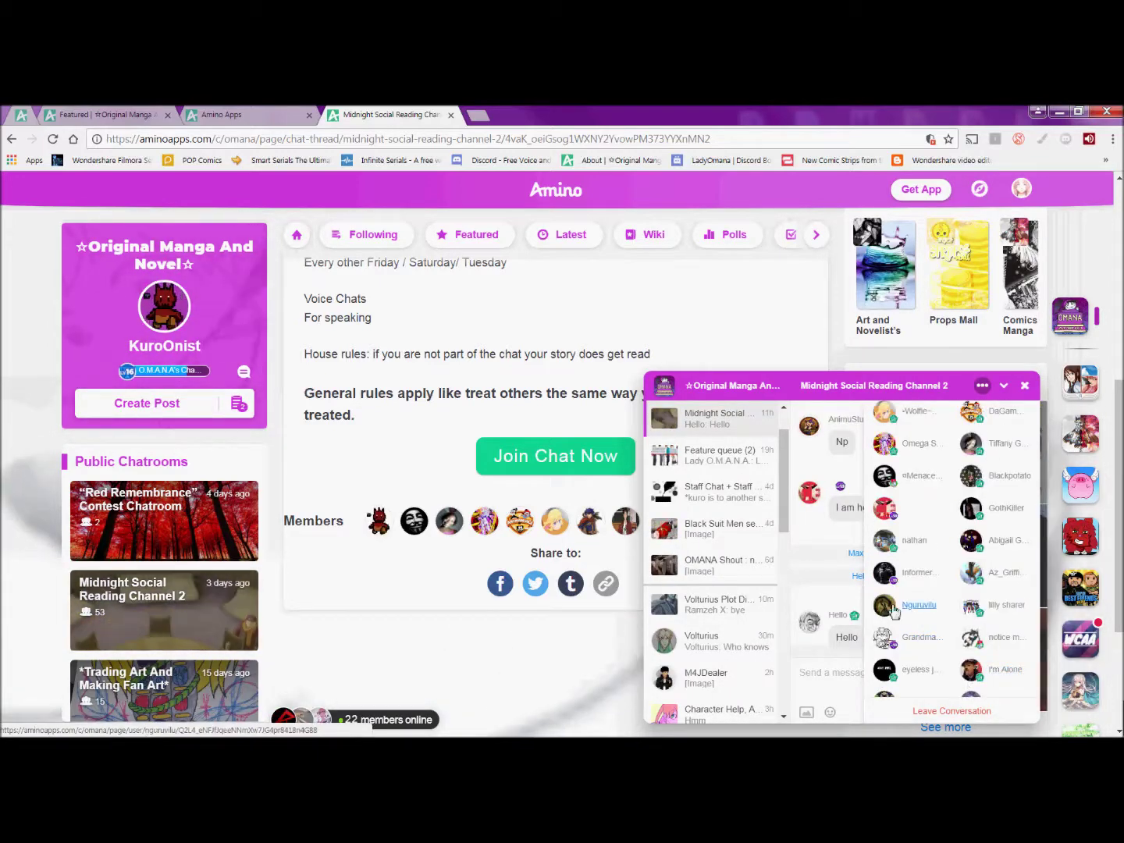
pyautogui.scroll(-1, 894, 611)
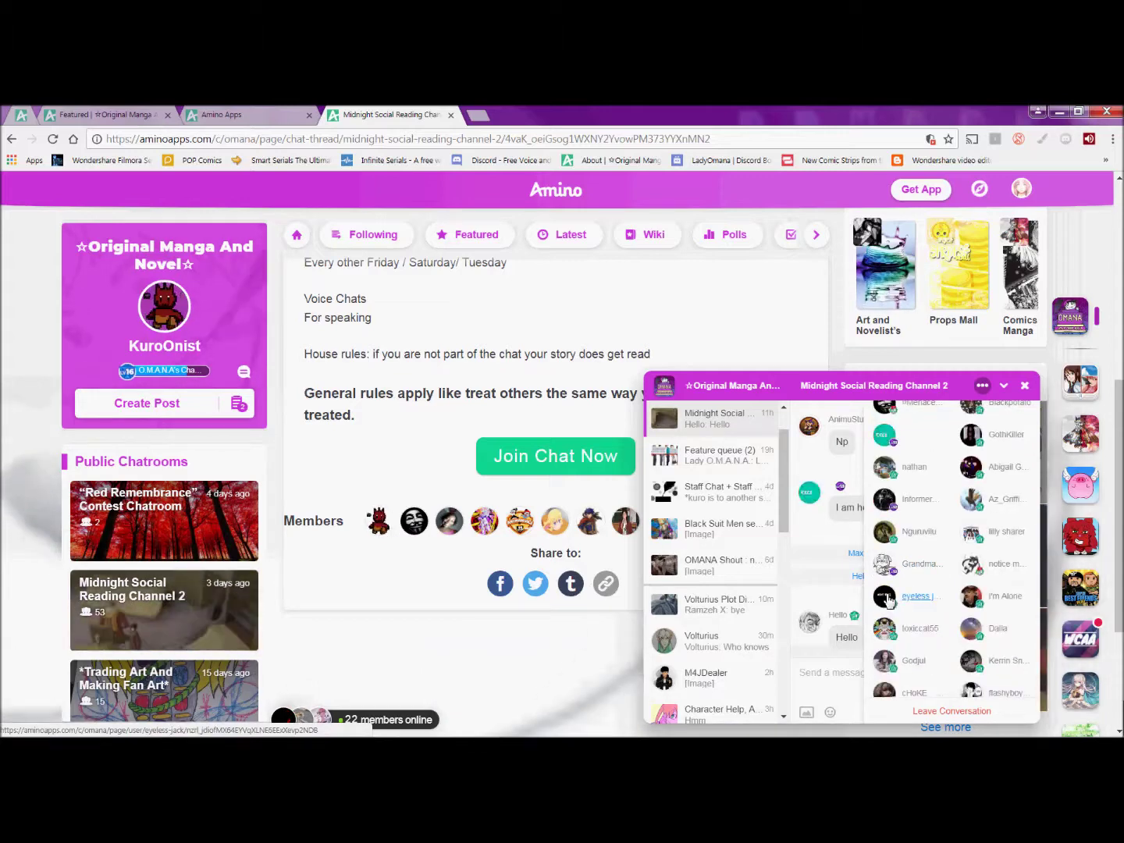
pyautogui.scroll(-4, 936, 652)
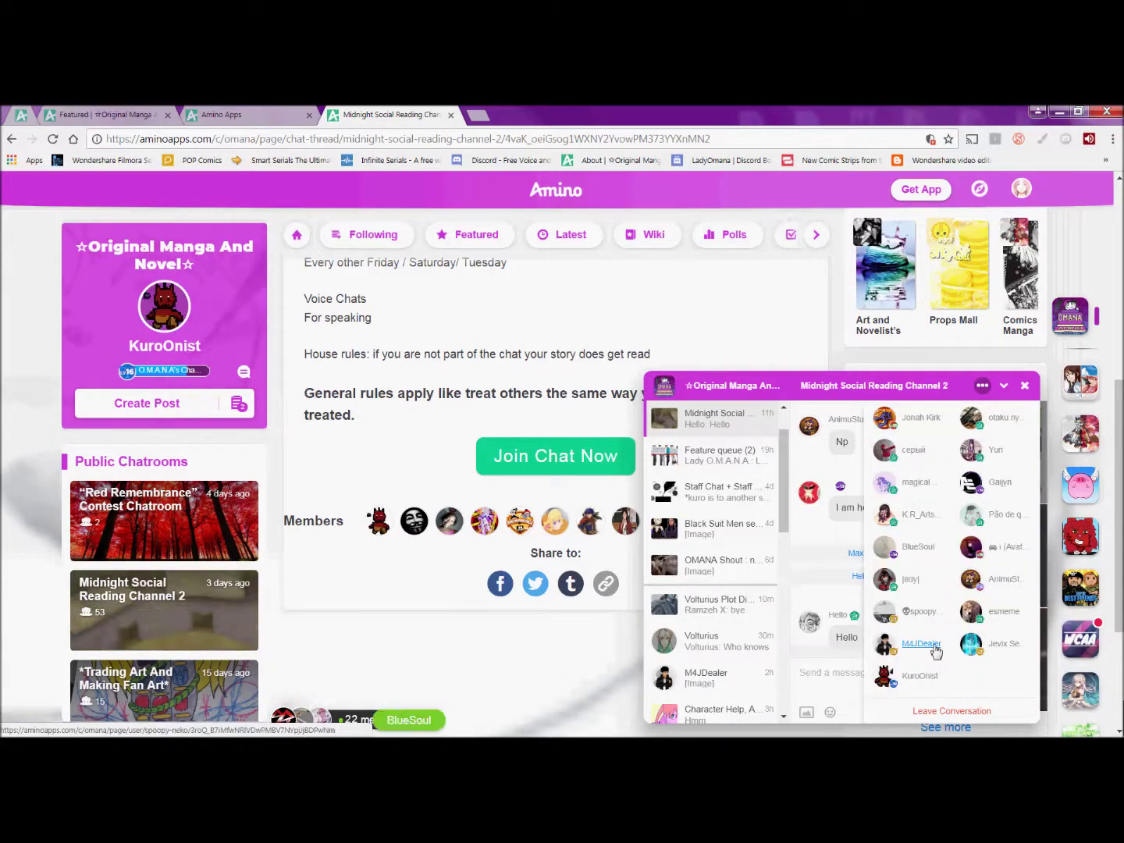
pyautogui.scroll(1, 980, 664)
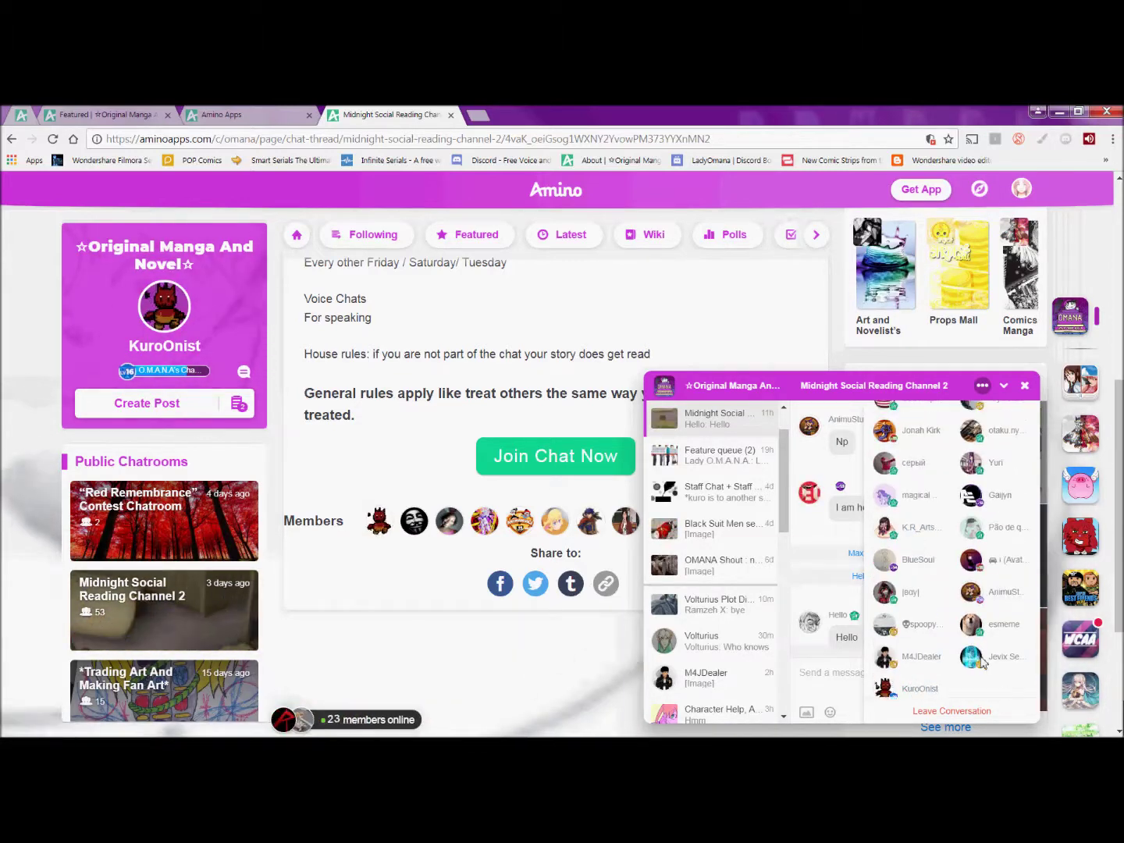
pyautogui.scroll(10, 980, 660)
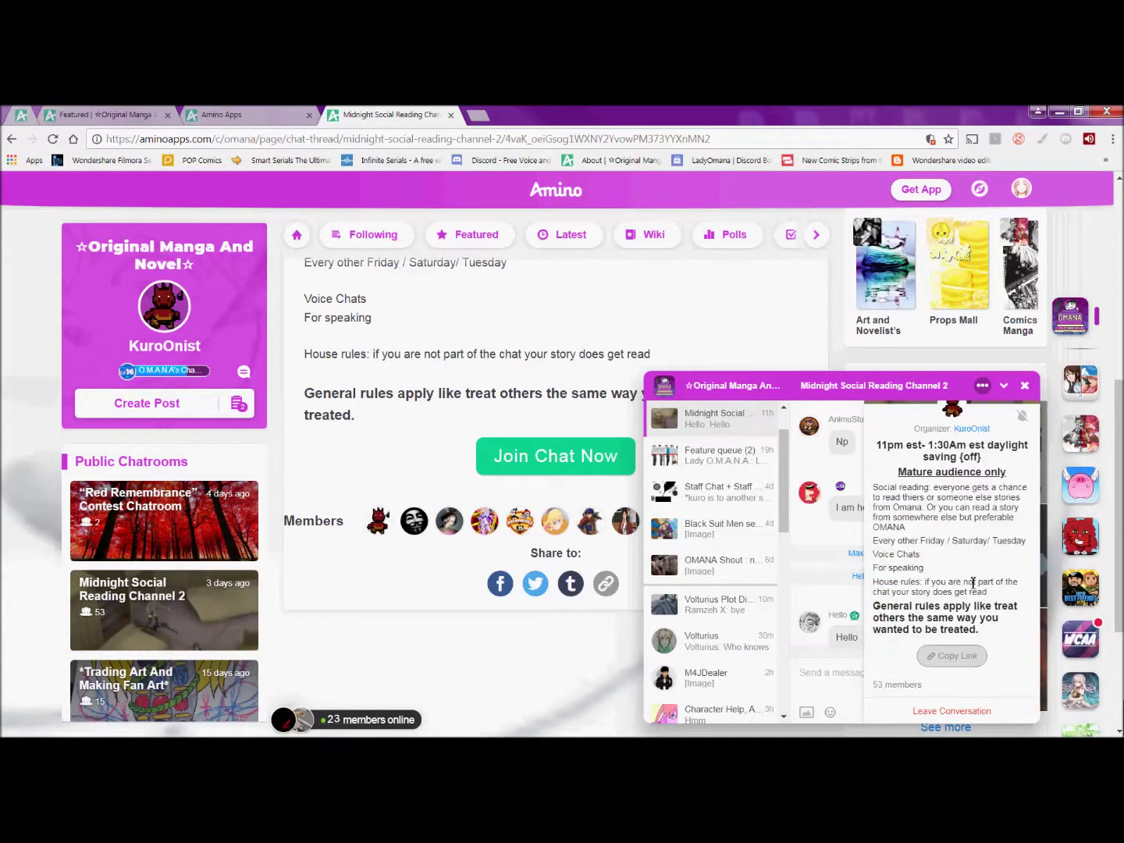
pyautogui.scroll(3, 974, 582)
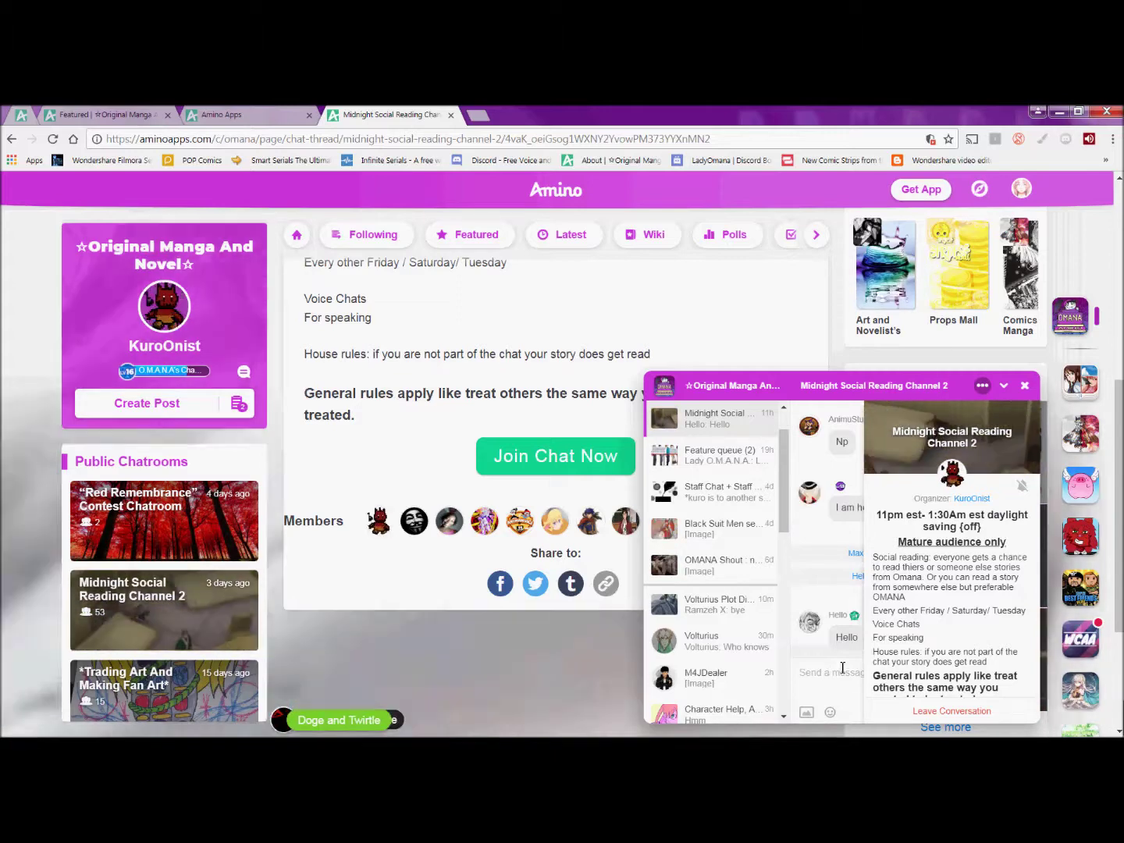
# Step: Close the chatroom details and write "making youtube video about Amino website" in the message box without sending it
pyautogui.click(851, 672)
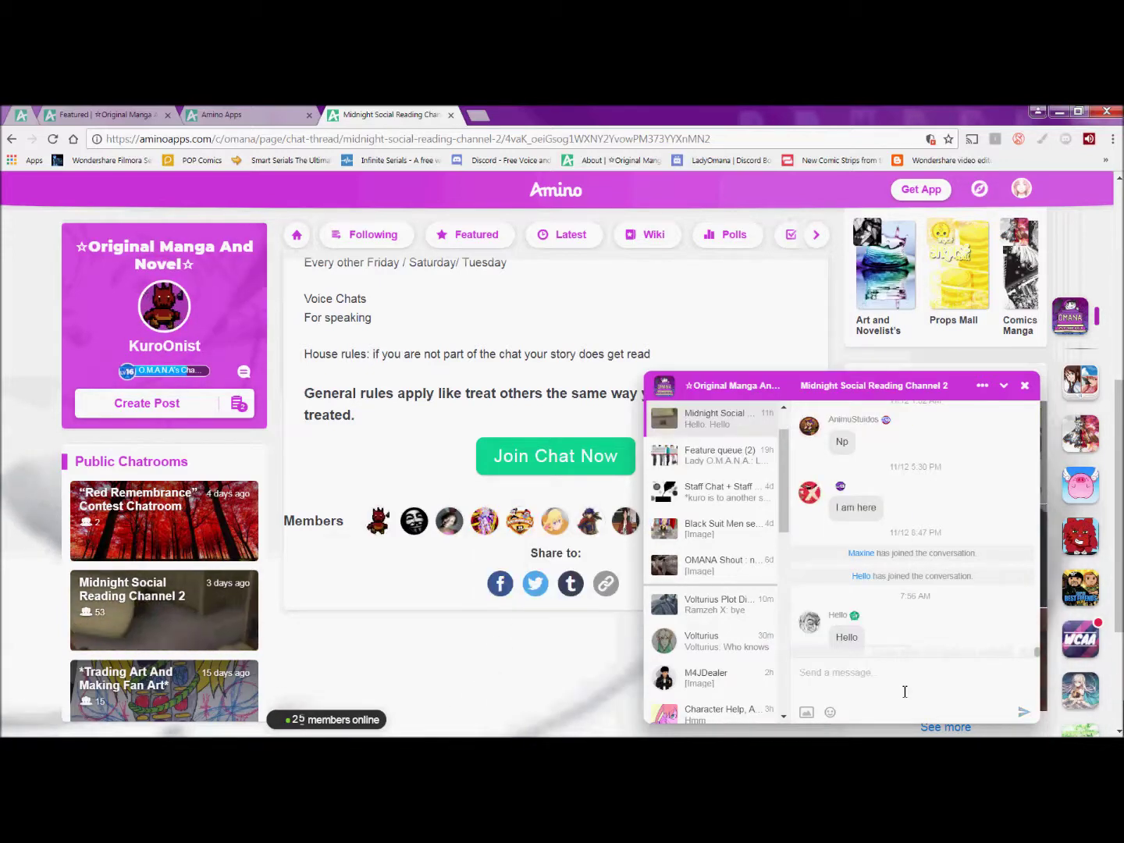
pyautogui.write('mak')
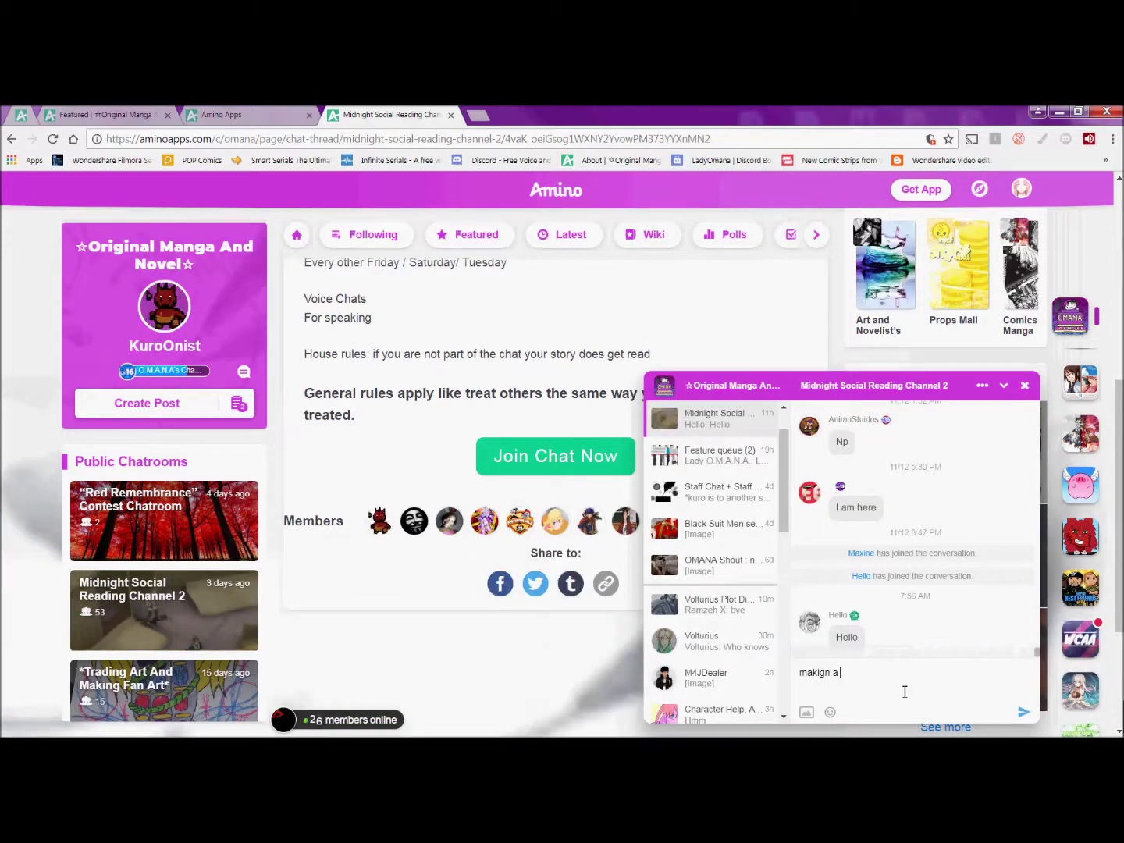
pyautogui.write('ign')
pyautogui.press('BackSpace')
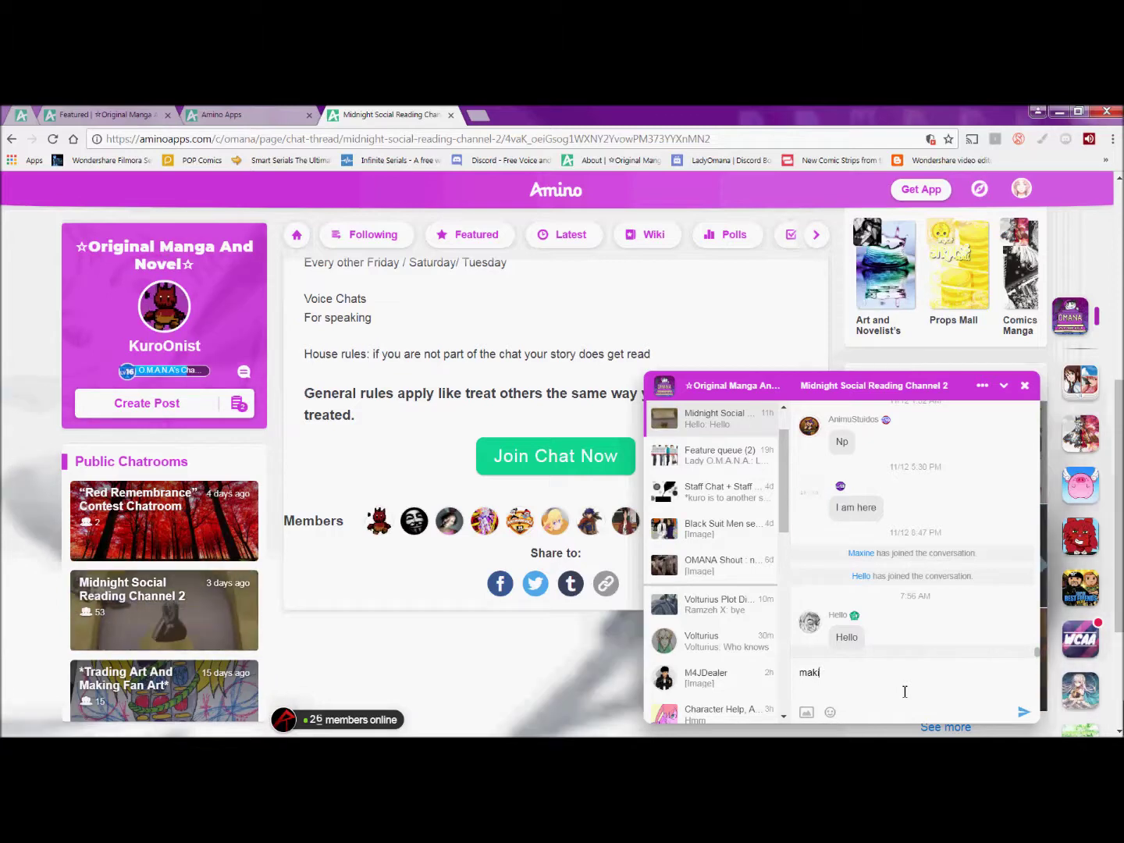
pyautogui.write('ing ')
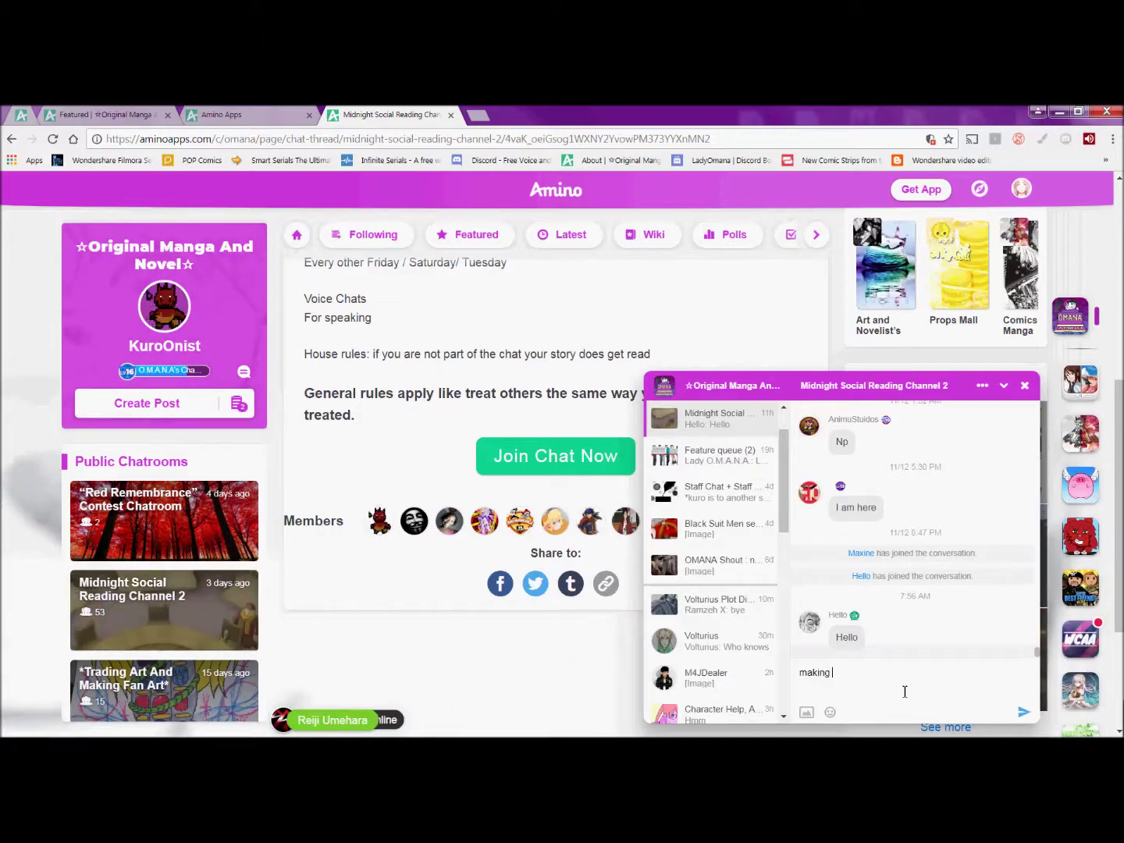
pyautogui.write('a  youtu')
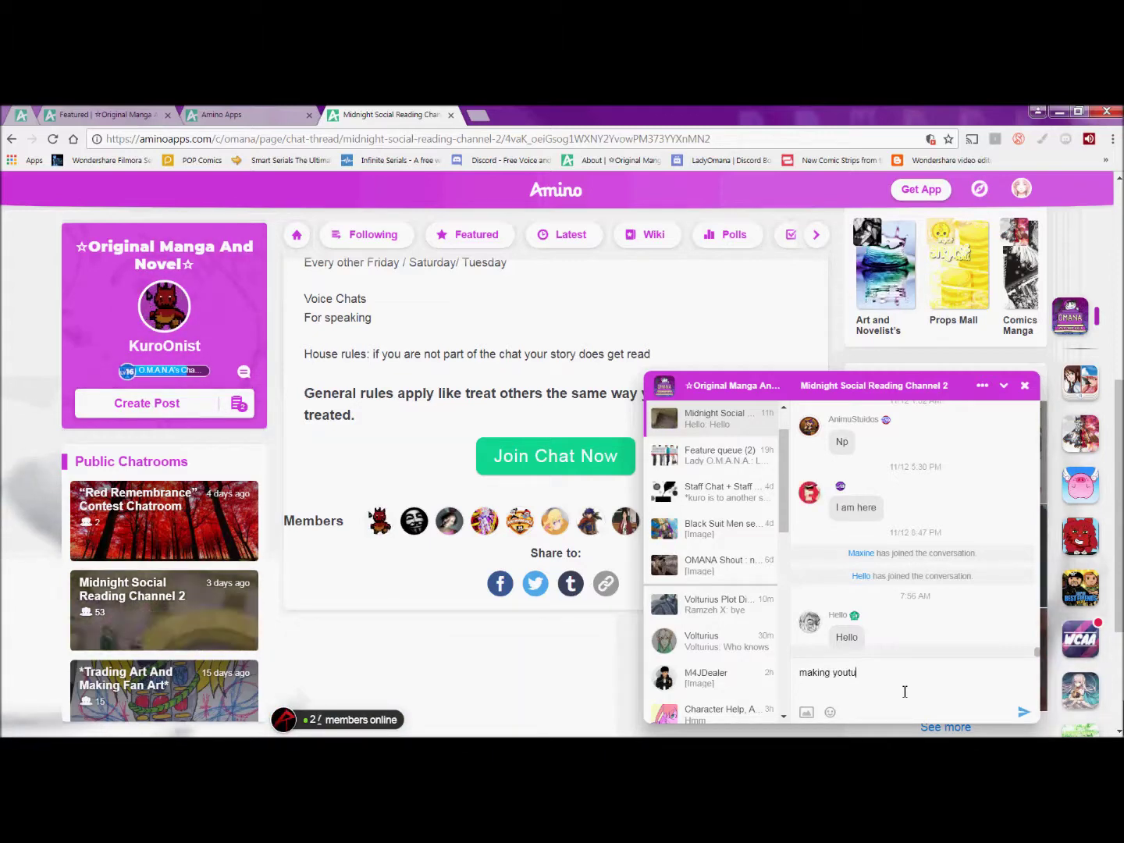
pyautogui.write('be vidoe')
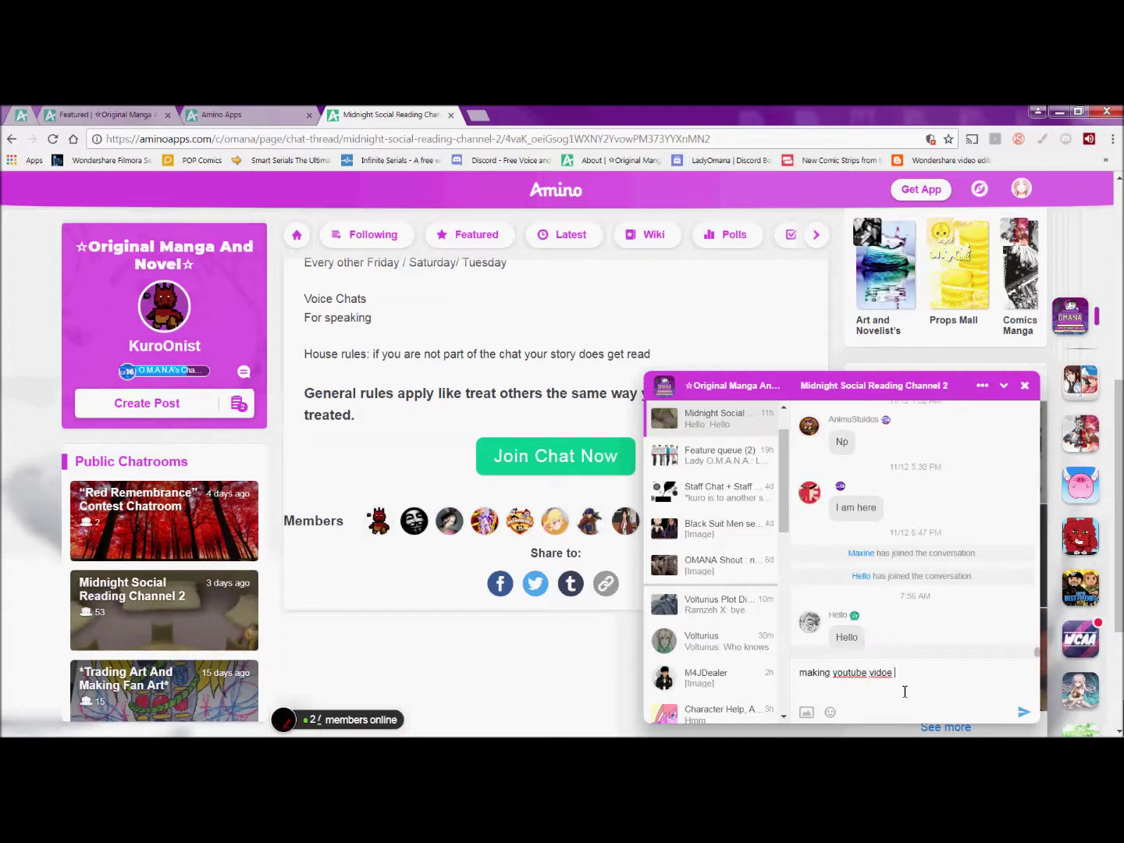
pyautogui.press('BackSpace')
pyautogui.press('BackSpace')
pyautogui.write('eo')
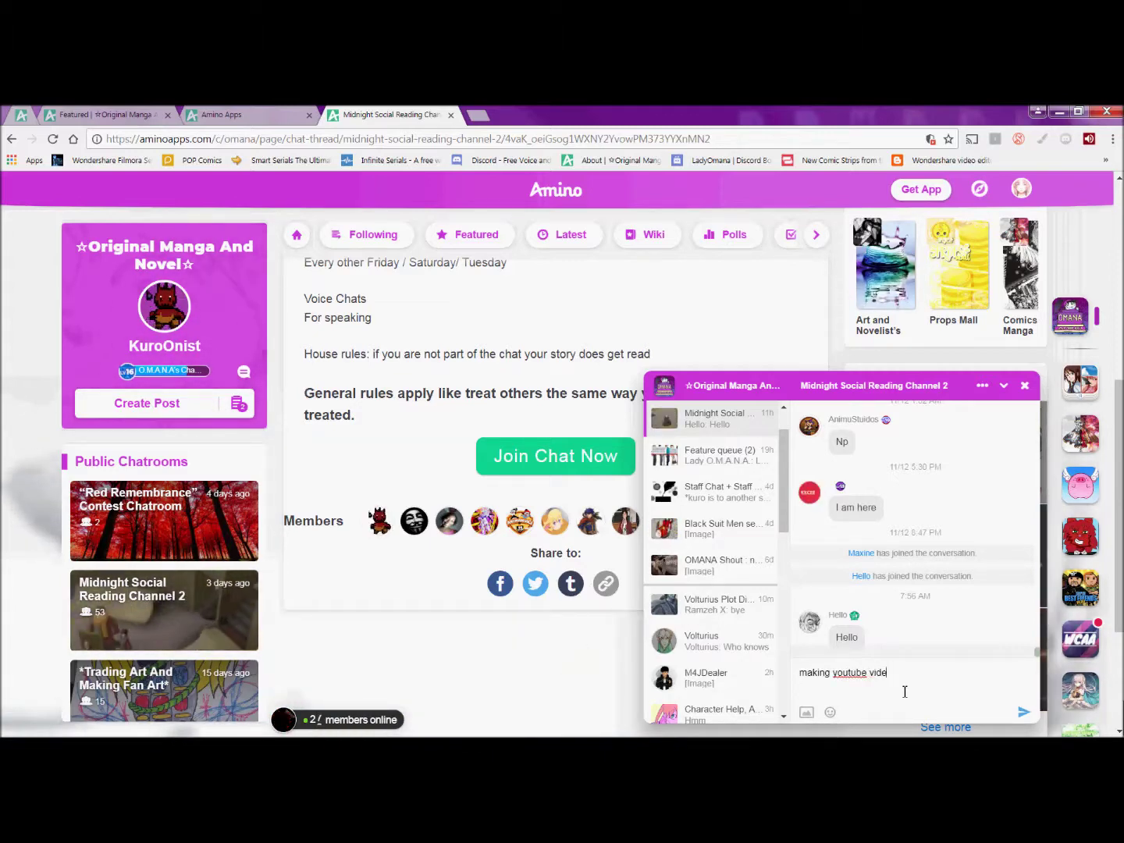
pyautogui.write('o abouy')
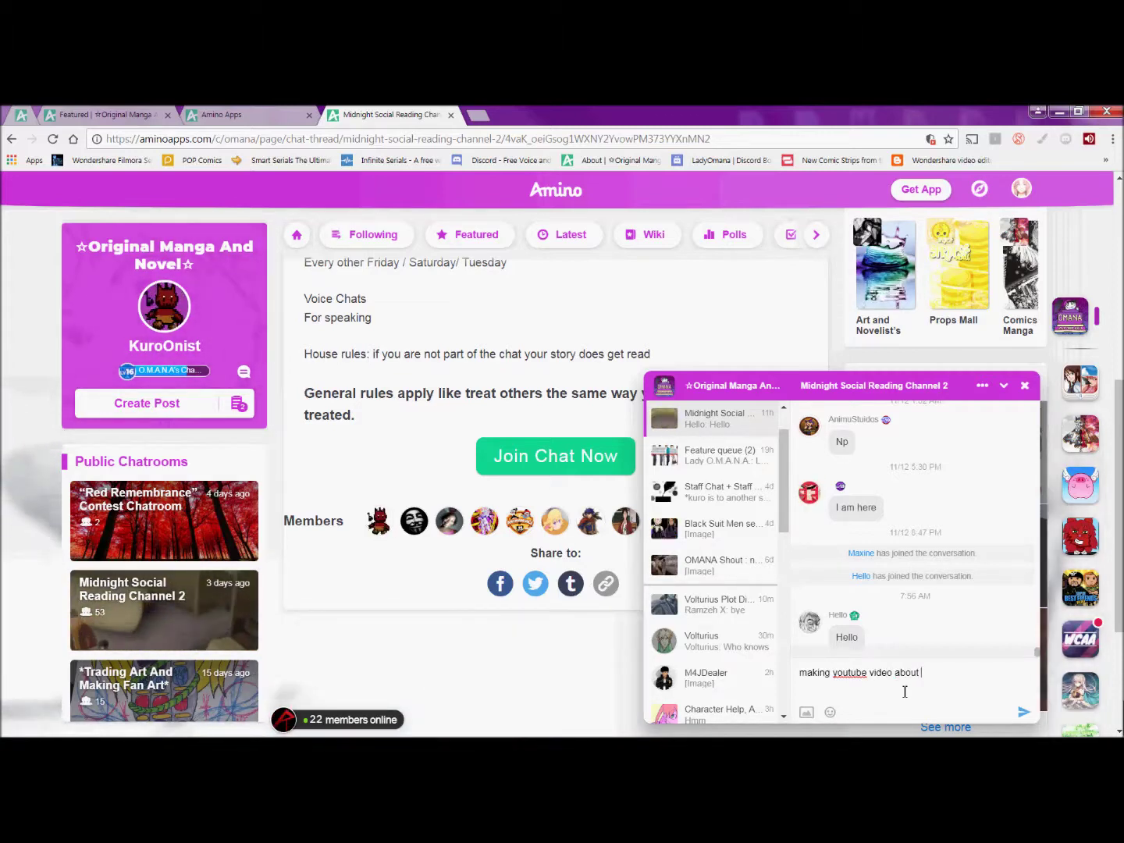
pyautogui.write('Amino')
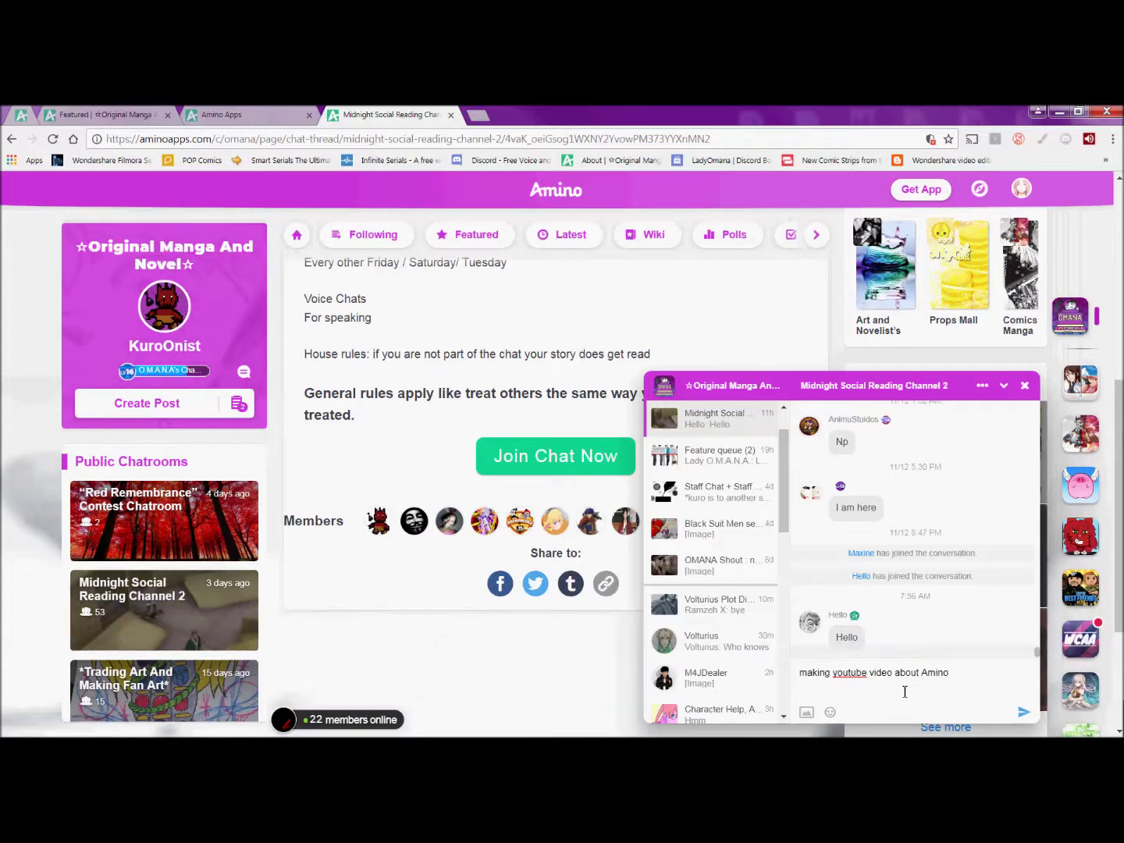
pyautogui.write(' website')
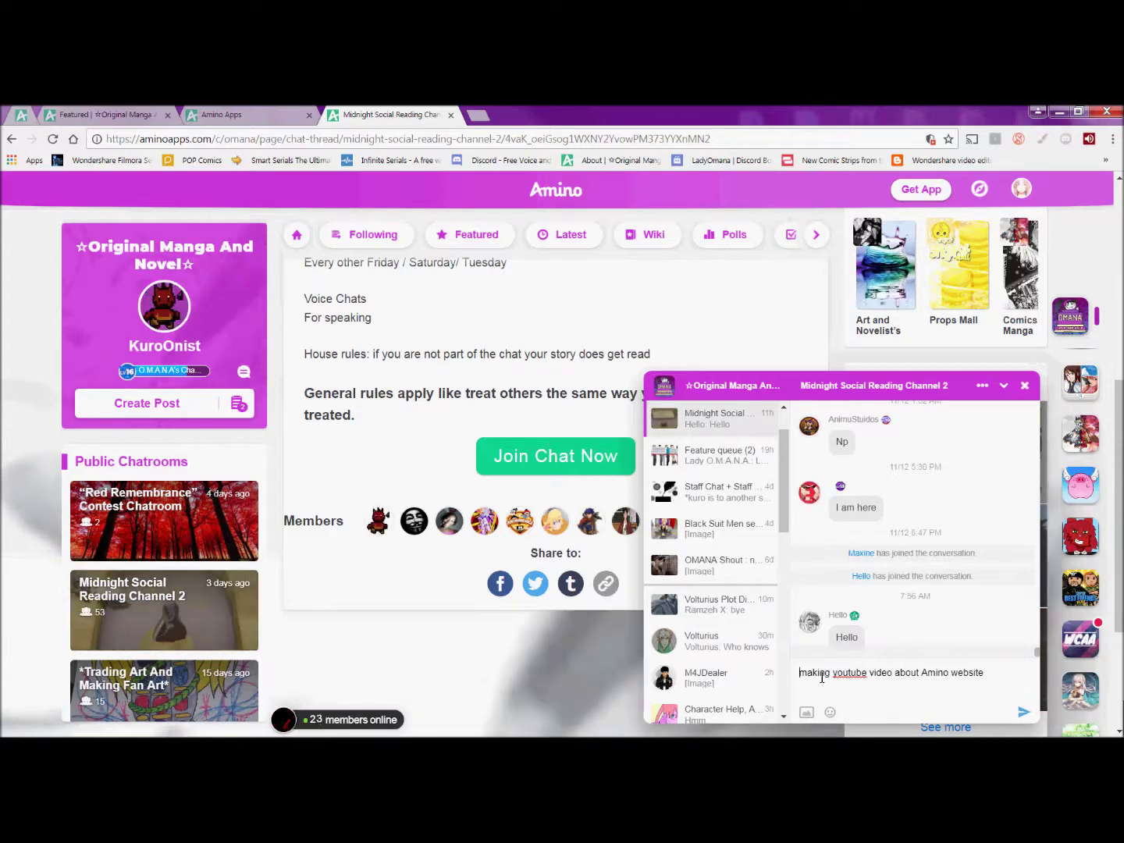
# Step: Insert the formatting code "[SUBIC]" at the start of the draft message
pyautogui.write('I ')
pyautogui.write('B]')
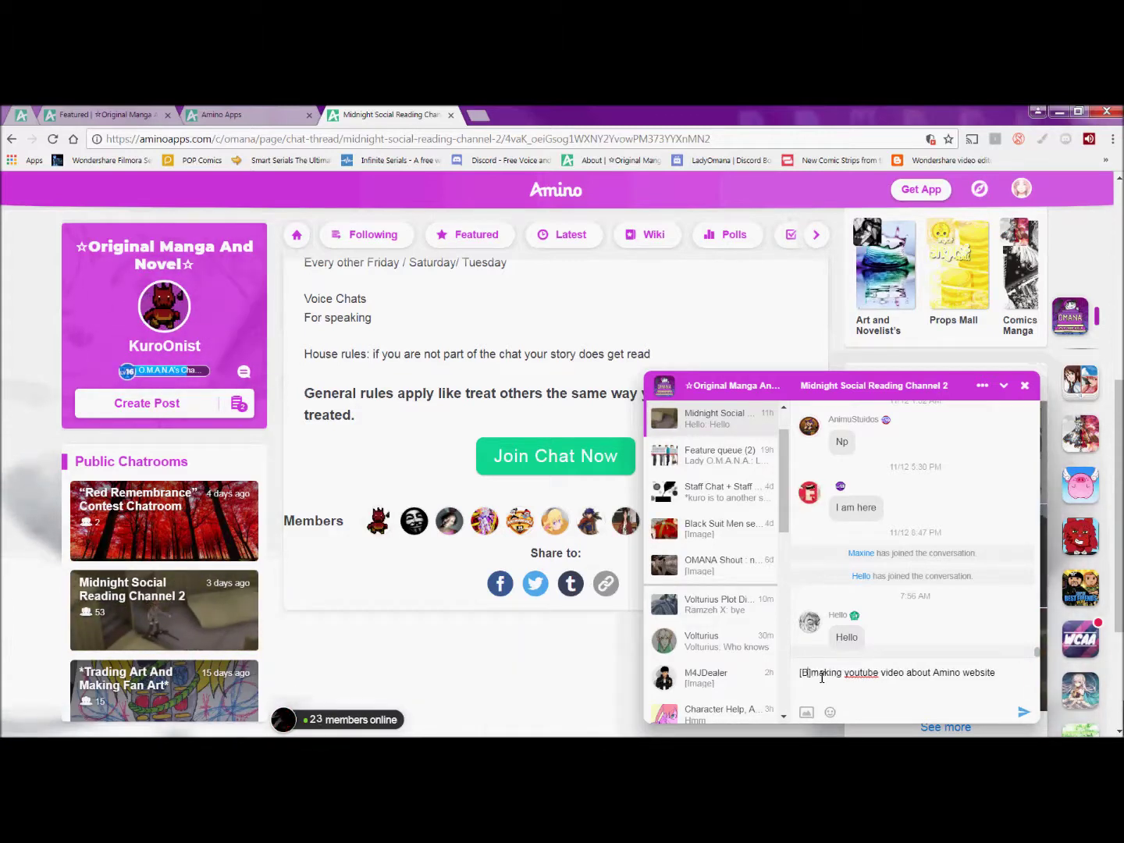
pyautogui.write('C')
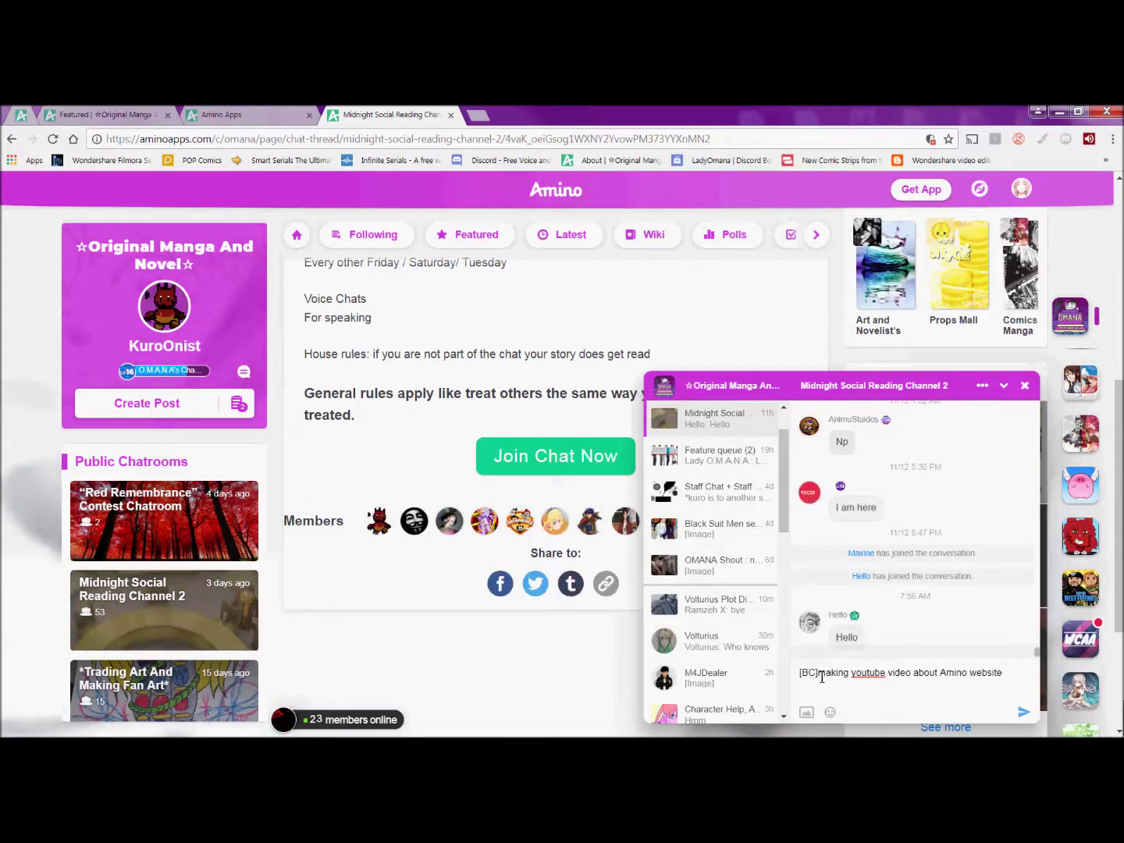
pyautogui.write('U')
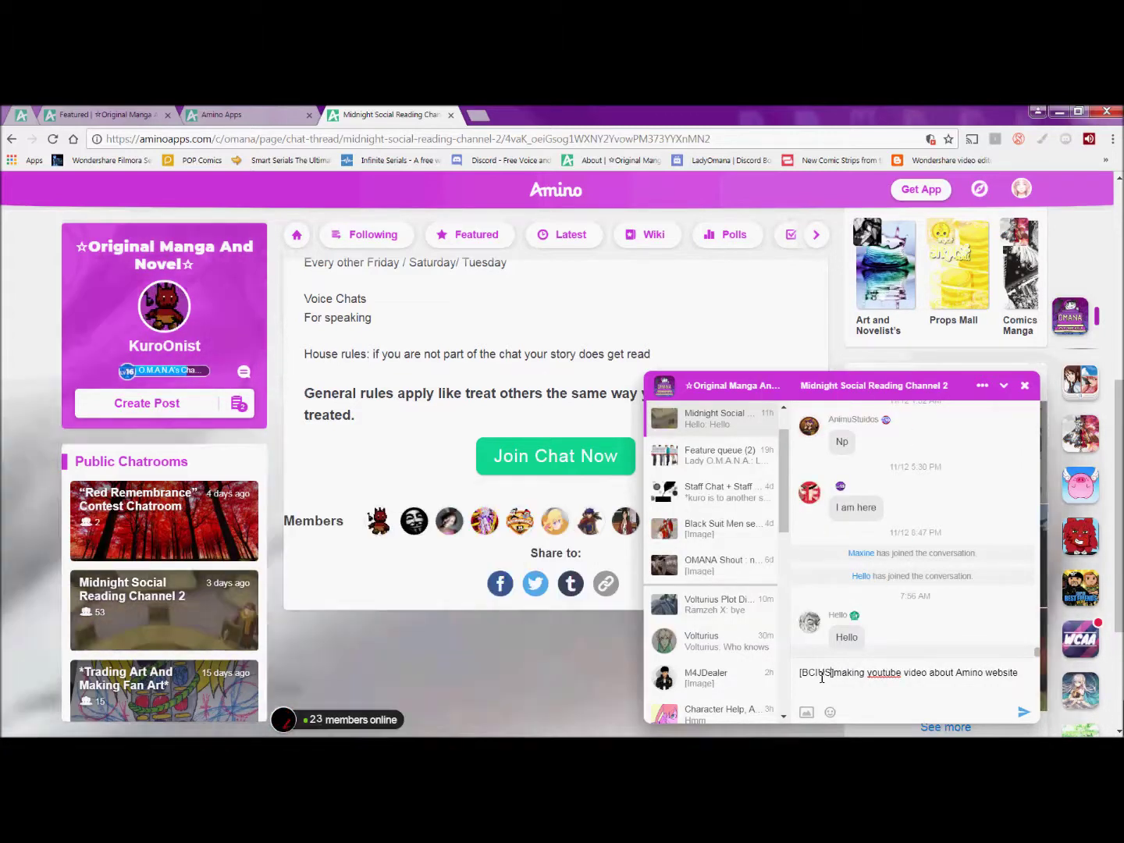
pyautogui.write('S')
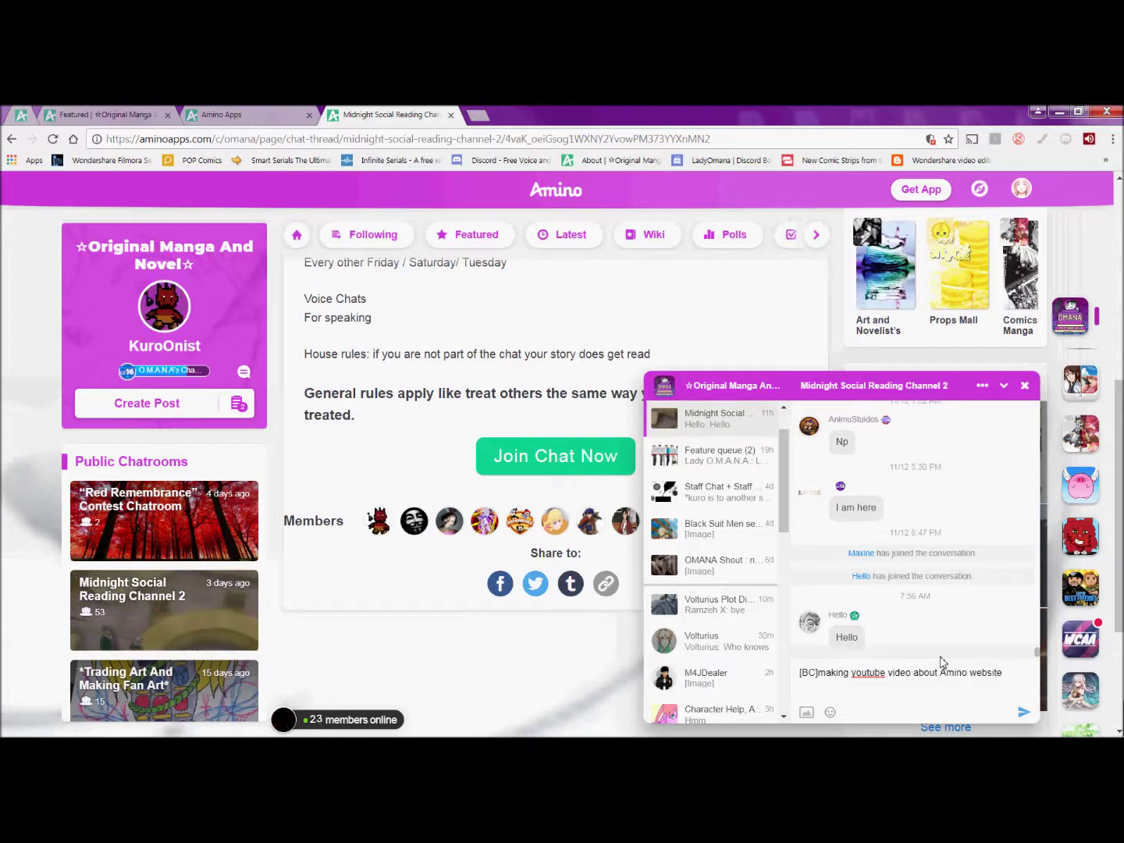
pyautogui.press('BackSpace')
pyautogui.press('BackSpace')
pyautogui.write('UBIC')
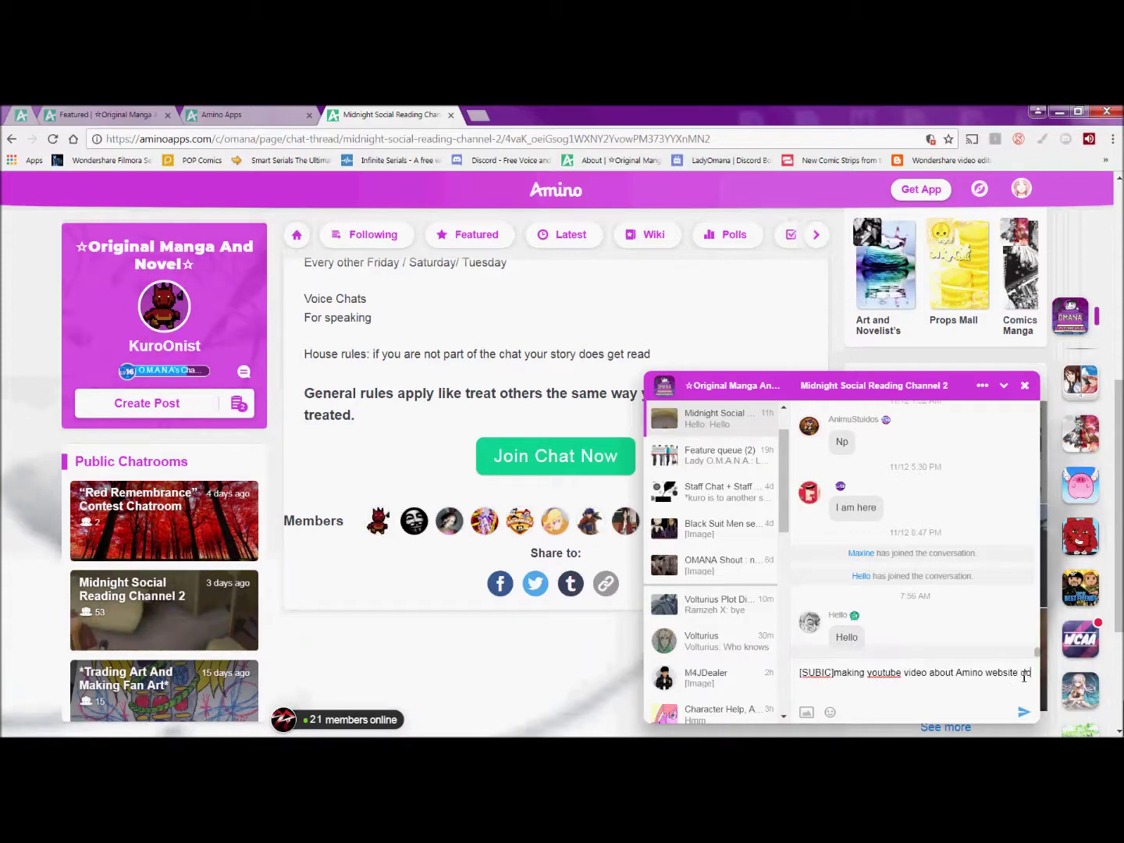
# Step: Append "don't mind the testing" to the end of the draft and send the message to the chatroom
pyautogui.write(" don't")
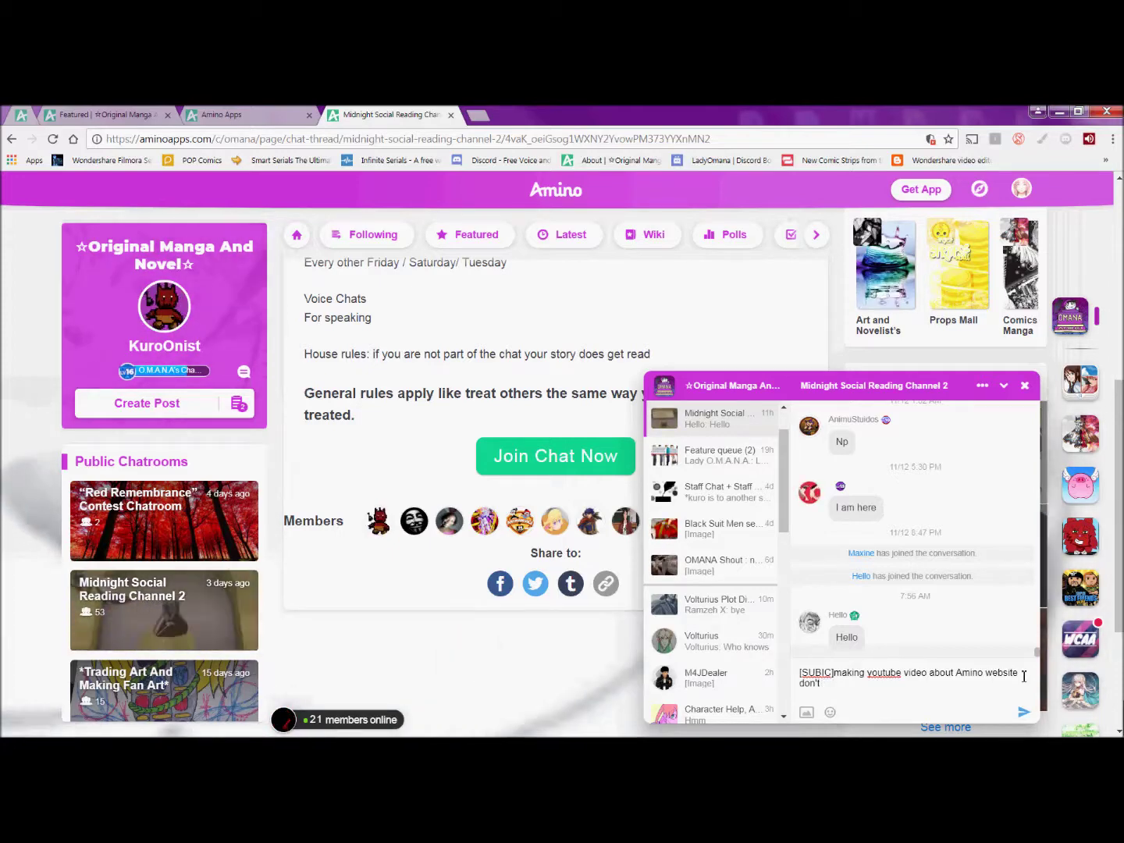
pyautogui.write(' mind the te')
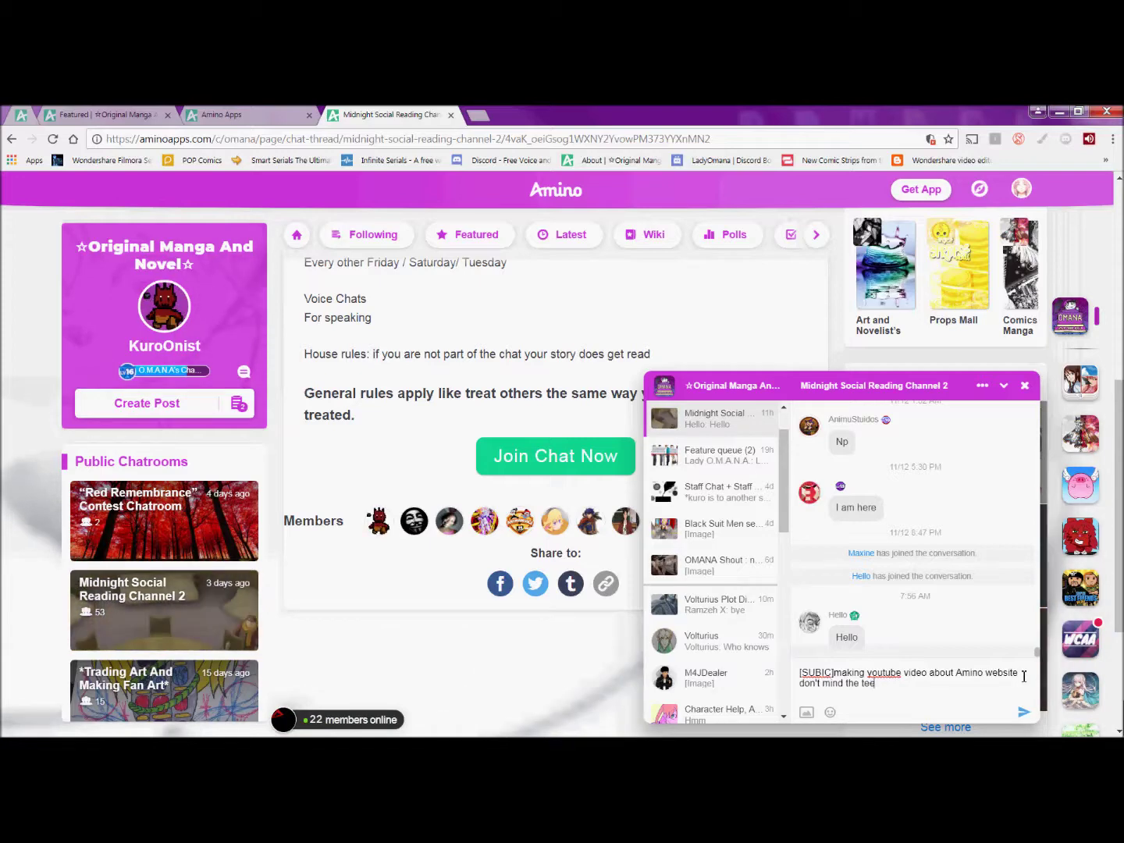
pyautogui.write('sting')
pyautogui.press('Return')
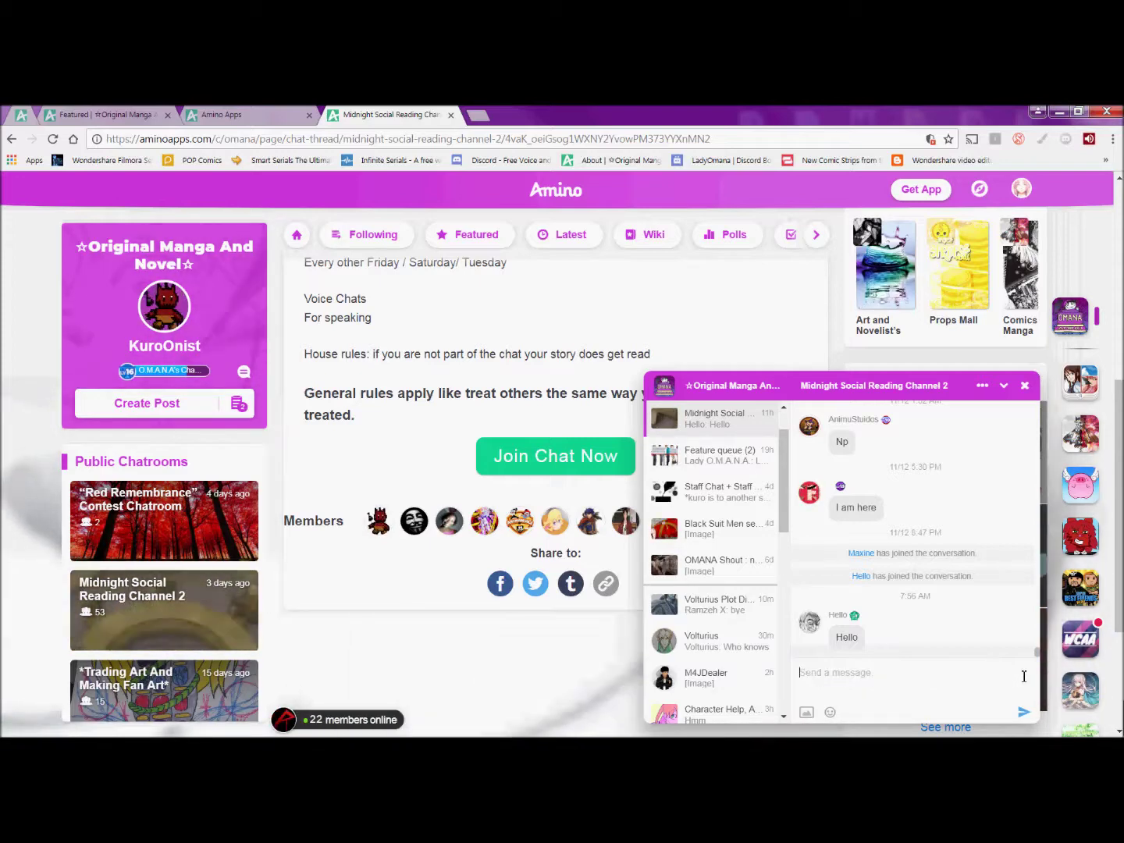